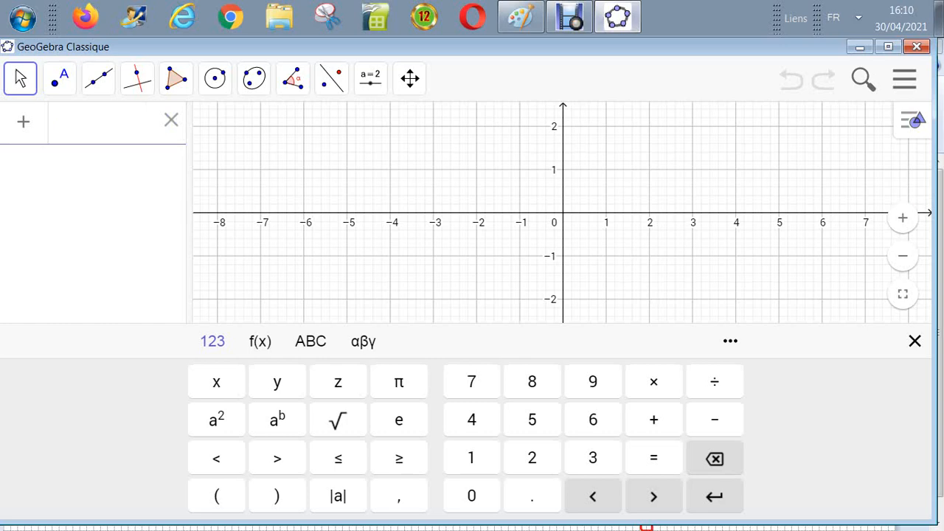
# Create a number slider a = 1 in the graphics view with the interval from -5 to 5.
pyautogui.click(99, 123)
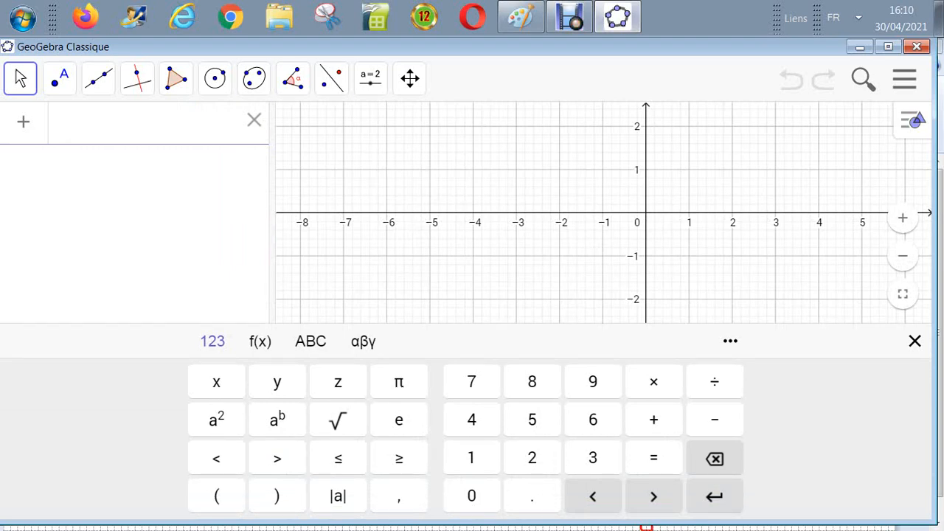
pyautogui.click(371, 77)
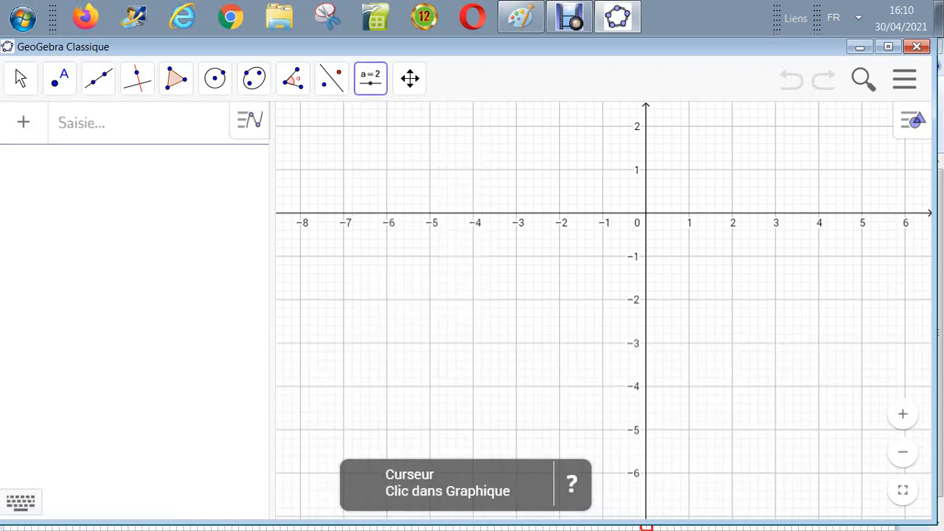
pyautogui.click(457, 184)
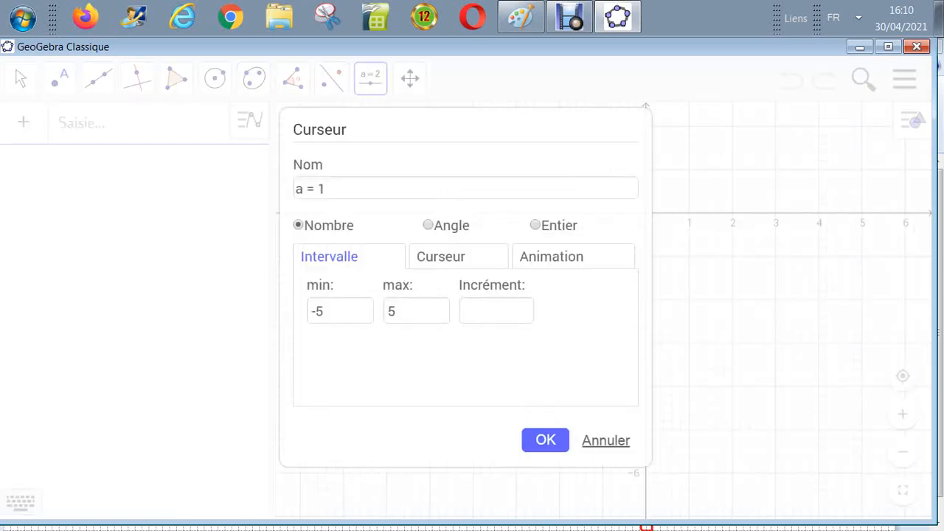
pyautogui.click(546, 440)
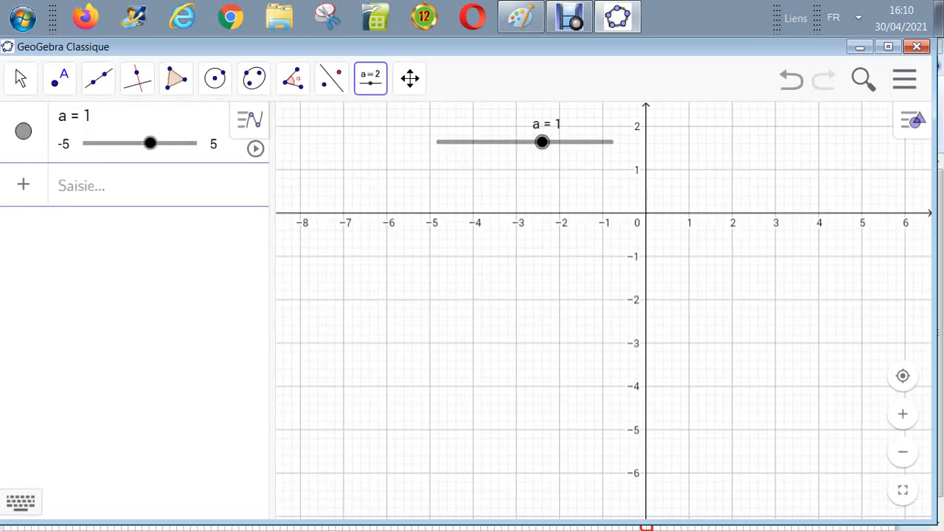
# Create a number slider b = 1 with a minimum of 0, a maximum of 15 and an increment of 1.
pyautogui.rightClick(476, 141)
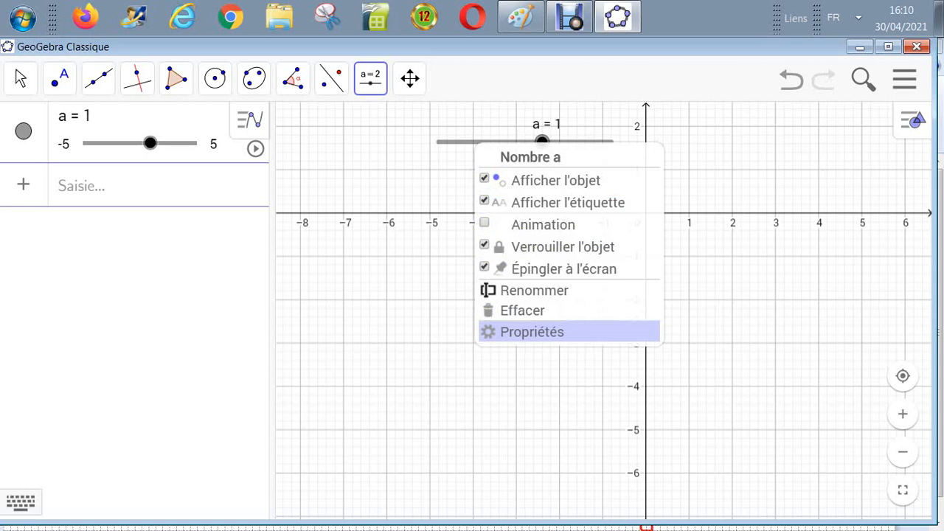
pyautogui.click(531, 331)
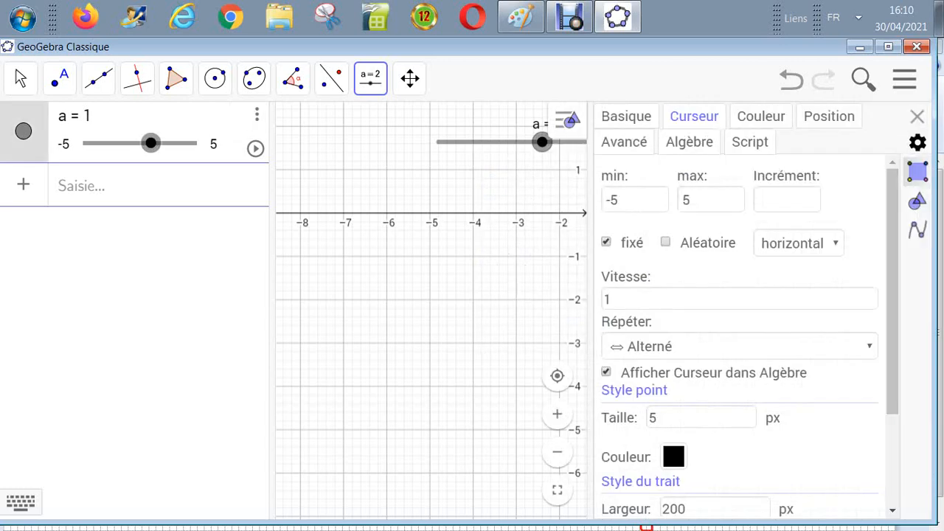
pyautogui.moveTo(628, 200); pyautogui.dragTo(496, 214)
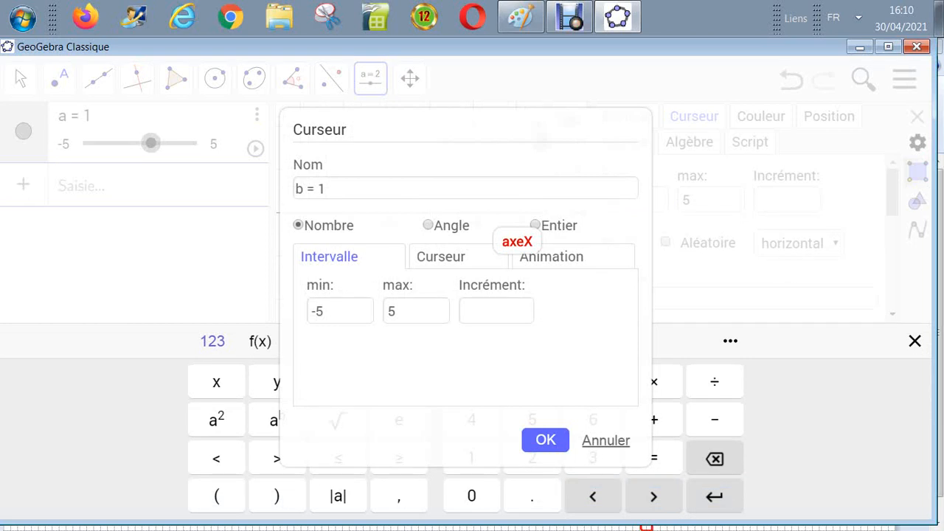
pyautogui.moveTo(329, 311); pyautogui.dragTo(308, 311)
pyautogui.write('0')
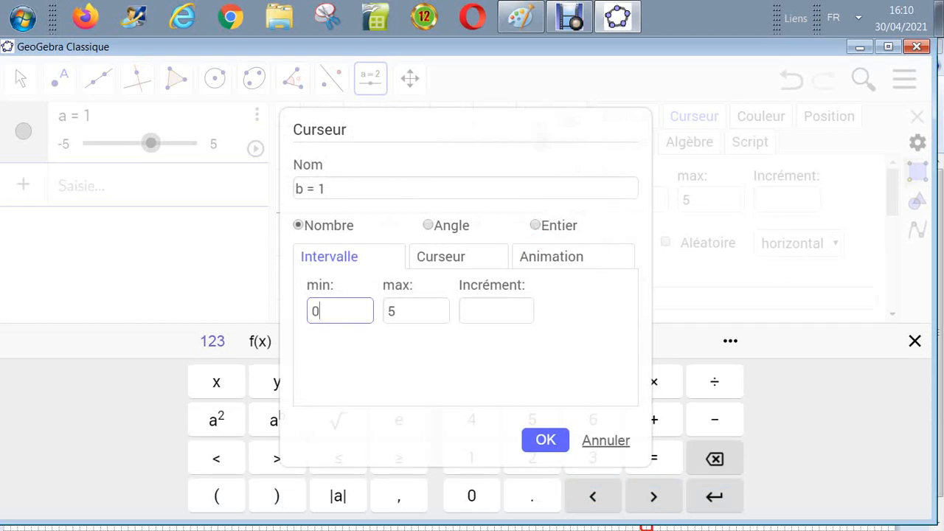
pyautogui.press('Tab')
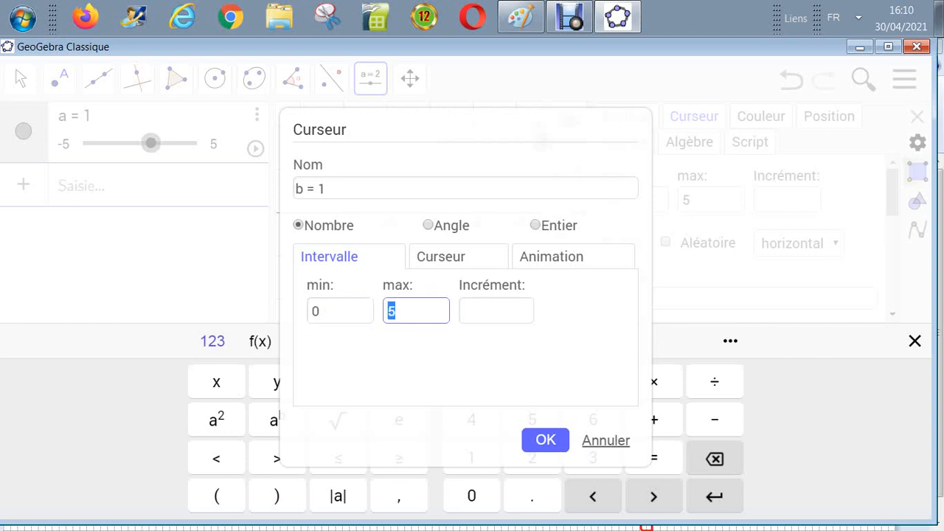
pyautogui.write('15')
pyautogui.press('Tab')
pyautogui.write('1')
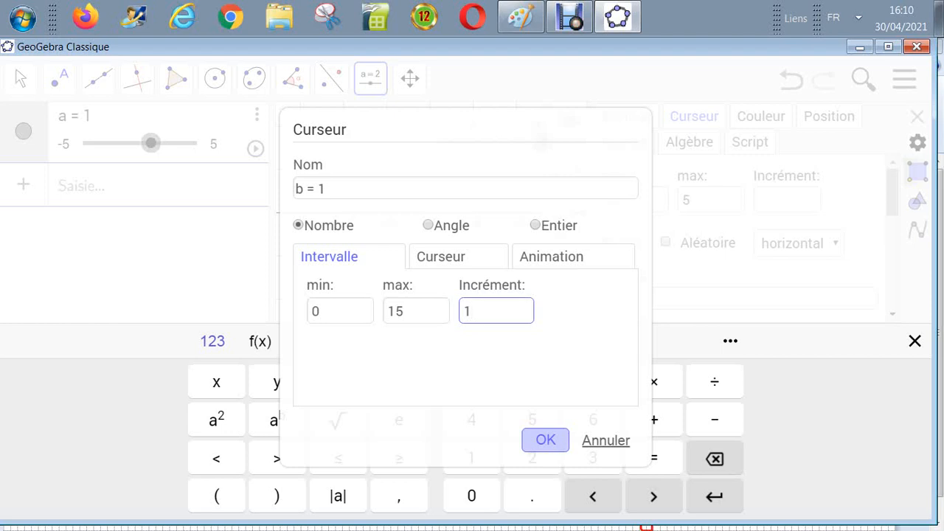
pyautogui.press('Return')
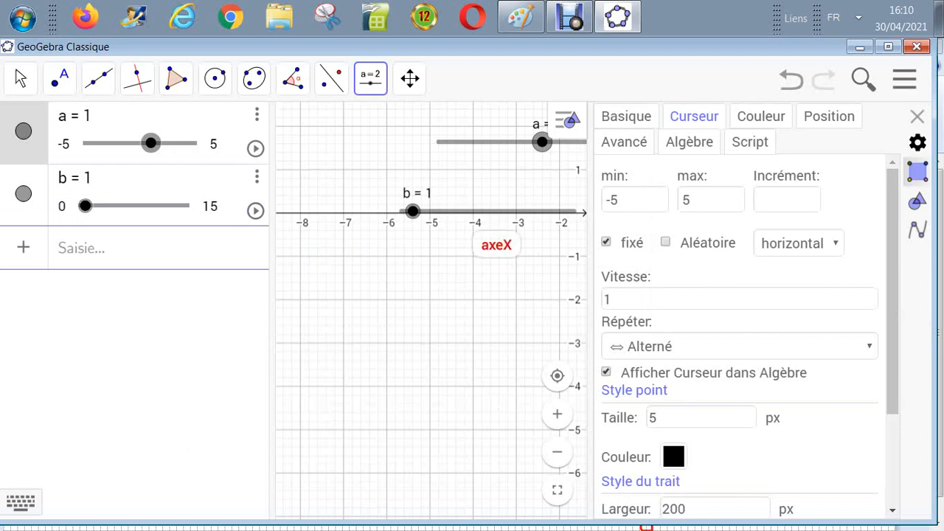
# Delete slider b and widen the graphics view so that slider a is fully visible.
pyautogui.click(257, 176)
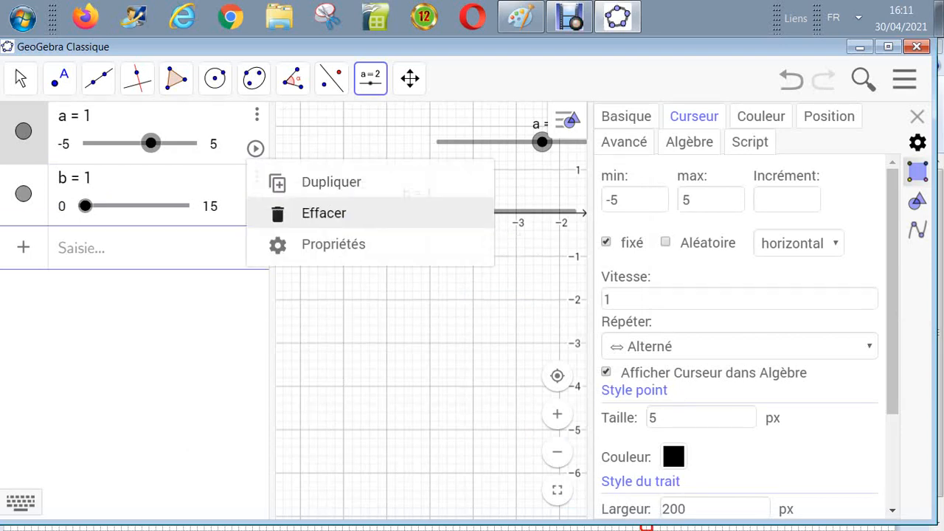
pyautogui.click(322, 213)
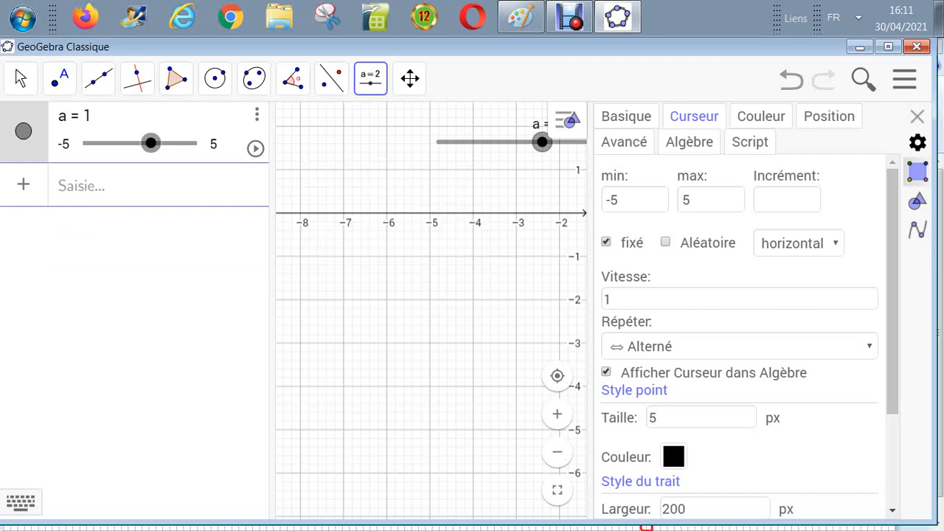
pyautogui.moveTo(591, 310); pyautogui.dragTo(869, 309)
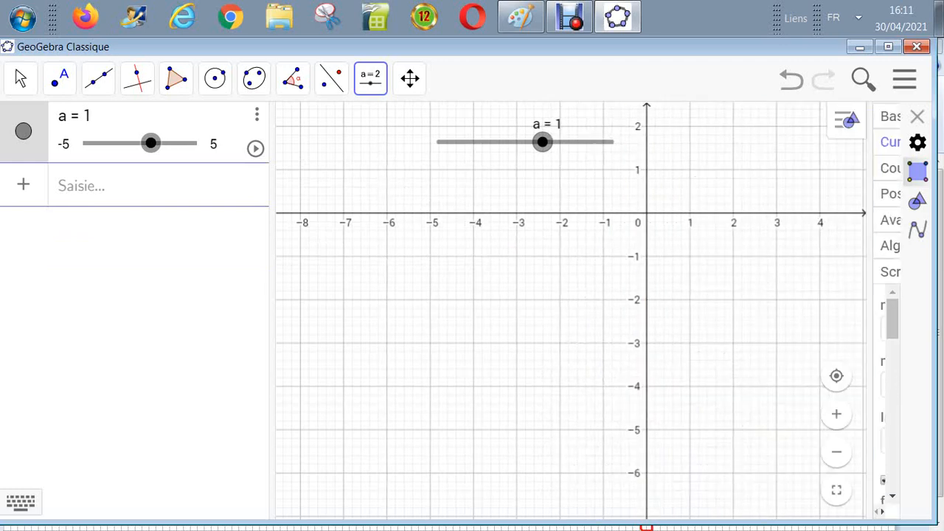
# Open the properties of slider a and cancel the creation of another slider.
pyautogui.rightClick(572, 141)
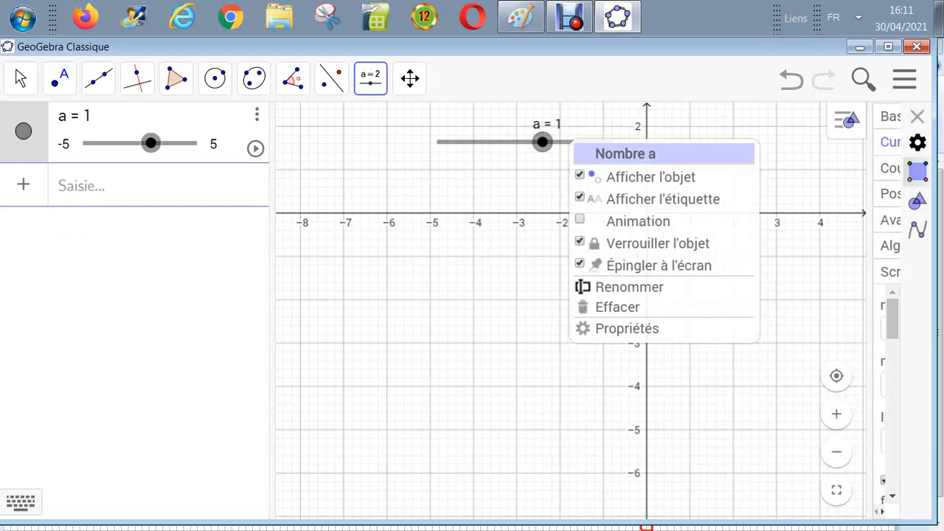
pyautogui.click(626, 328)
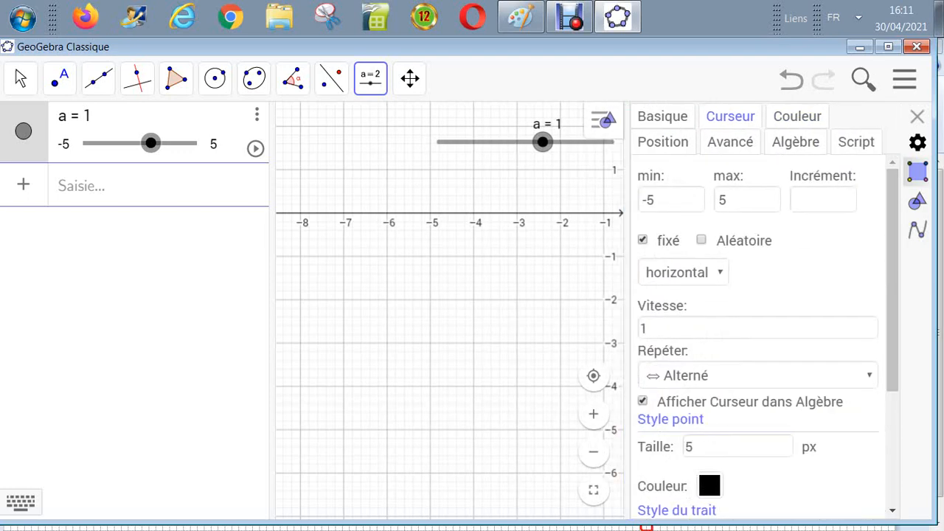
pyautogui.click(670, 200)
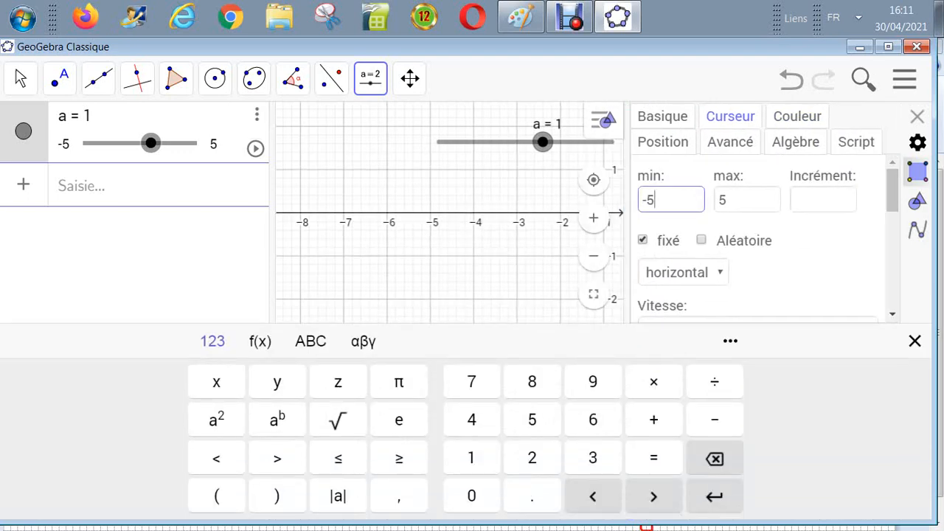
pyautogui.click(450, 254)
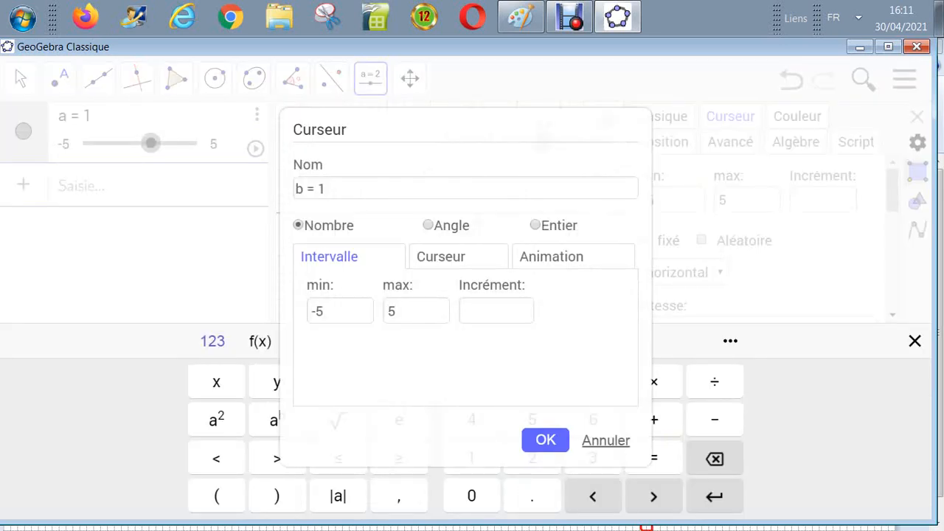
pyautogui.click(601, 443)
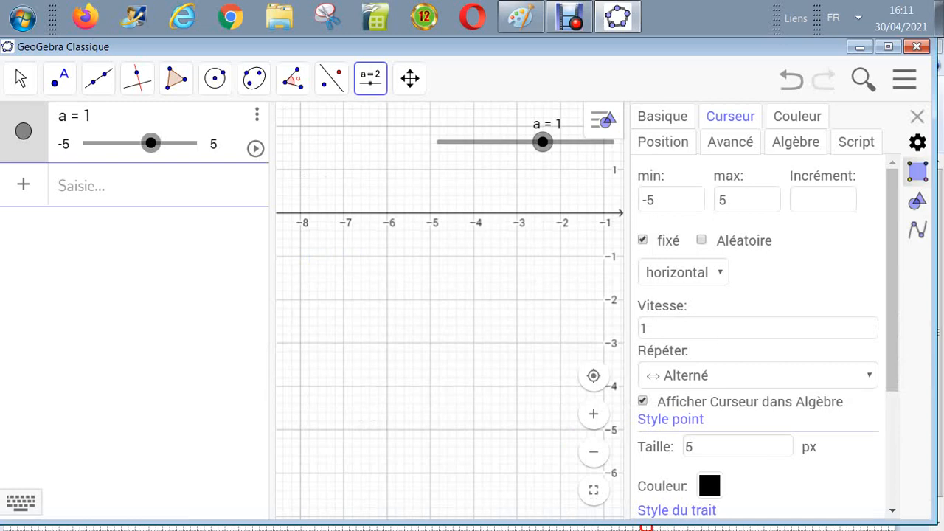
# Try to set the minimum of slider a to 0 in its properties.
pyautogui.click(664, 200)
pyautogui.press('BackSpace')
pyautogui.press('BackSpace')
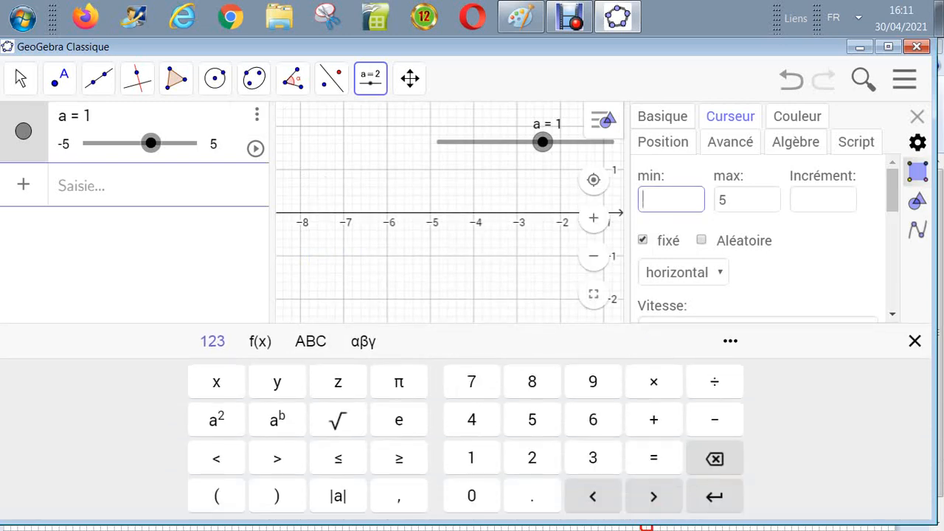
pyautogui.write('0')
pyautogui.click(747, 199)
pyautogui.press('Return')
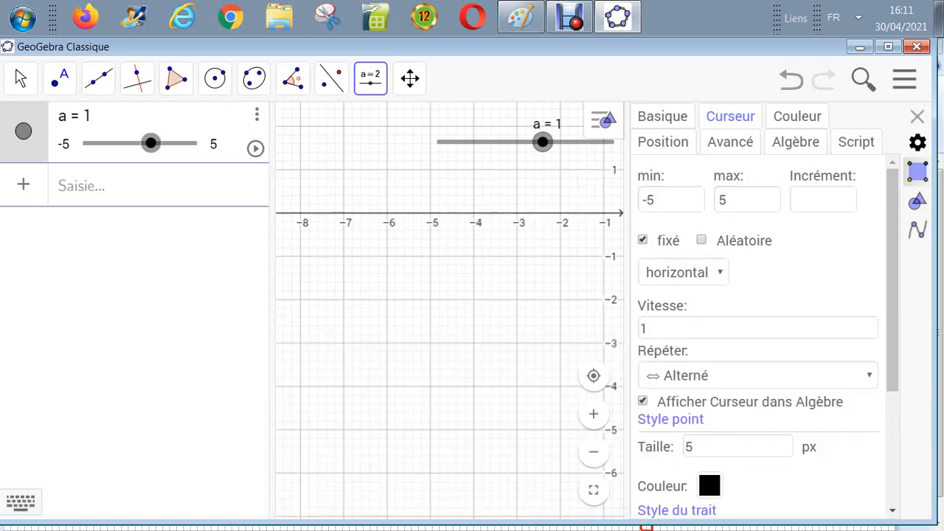
# Try to set the maximum of slider a to 15 in its properties.
pyautogui.click(744, 200)
pyautogui.press('BackSpace')
pyautogui.write('15')
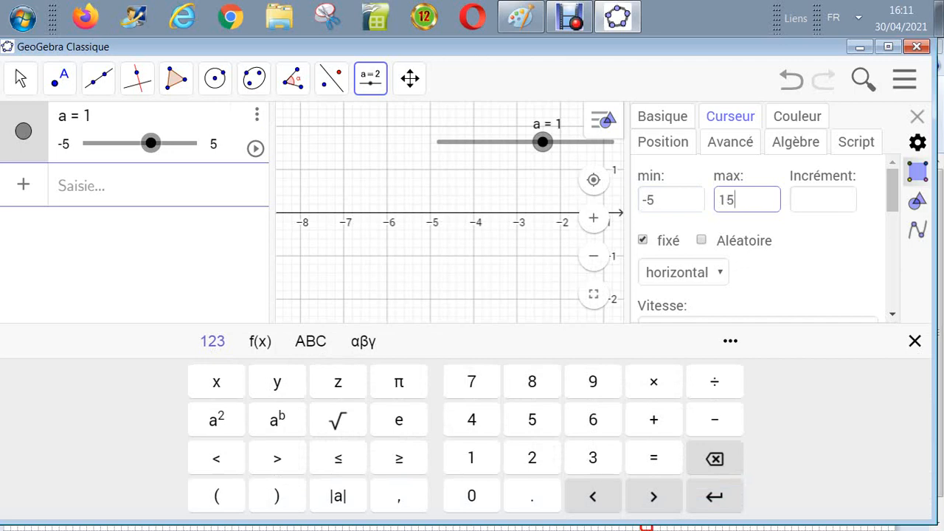
pyautogui.press('Tab')
pyautogui.press('Tab')
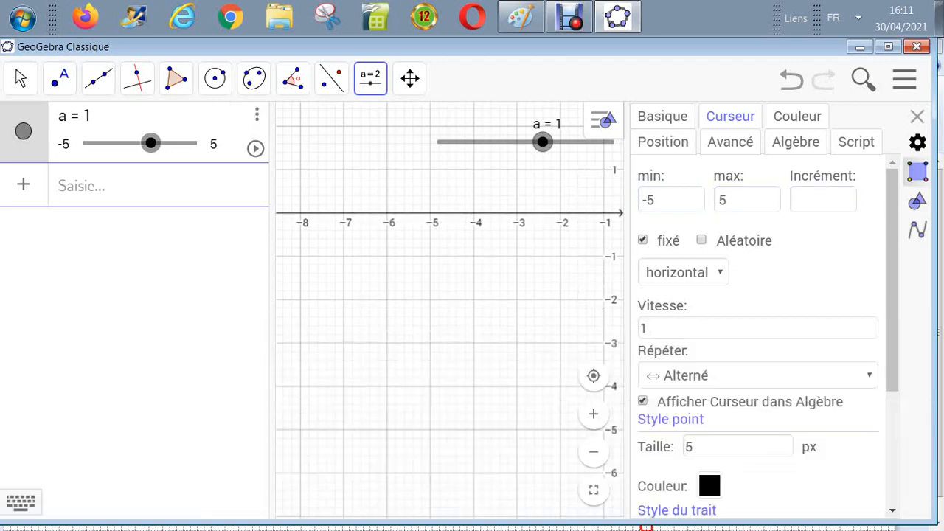
# Try to set the increment of slider a to 1 in its properties.
pyautogui.click(823, 200)
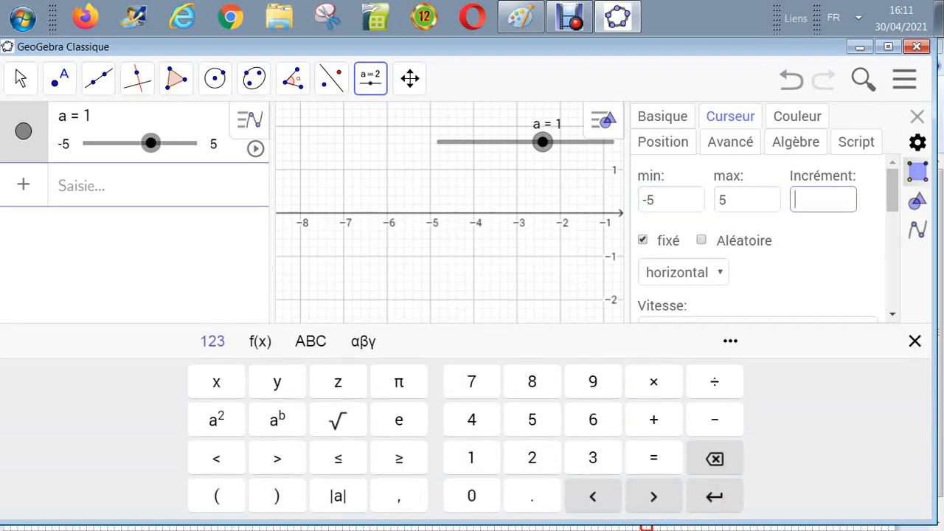
pyautogui.write('1')
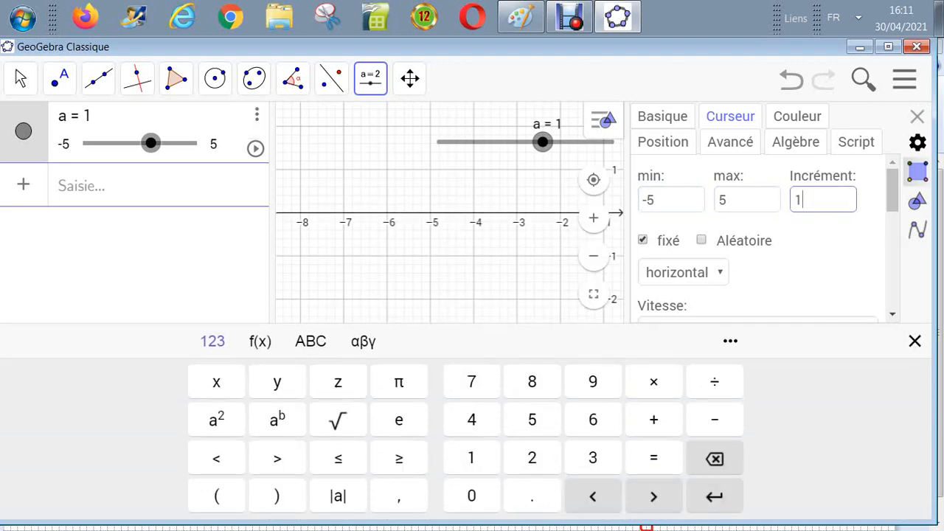
pyautogui.click(82, 185)
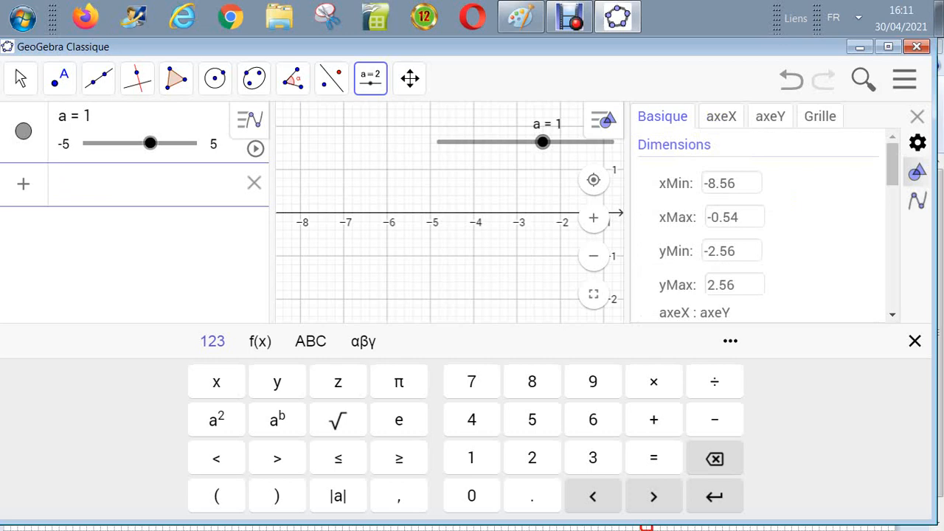
# Move slider a to 1.22 and try to set its minimum to 0 in the properties.
pyautogui.moveTo(151, 142)
pyautogui.mouseDown()
pyautogui.moveTo(97, 143)
pyautogui.moveTo(160, 142)
pyautogui.mouseUp()
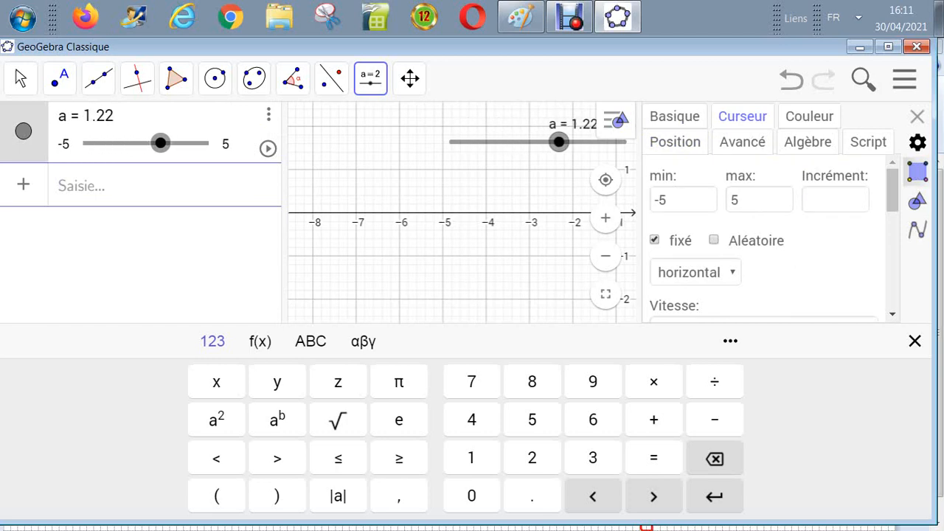
pyautogui.click(677, 200)
pyautogui.hotkey('ctrl', 'a')
pyautogui.write('0')
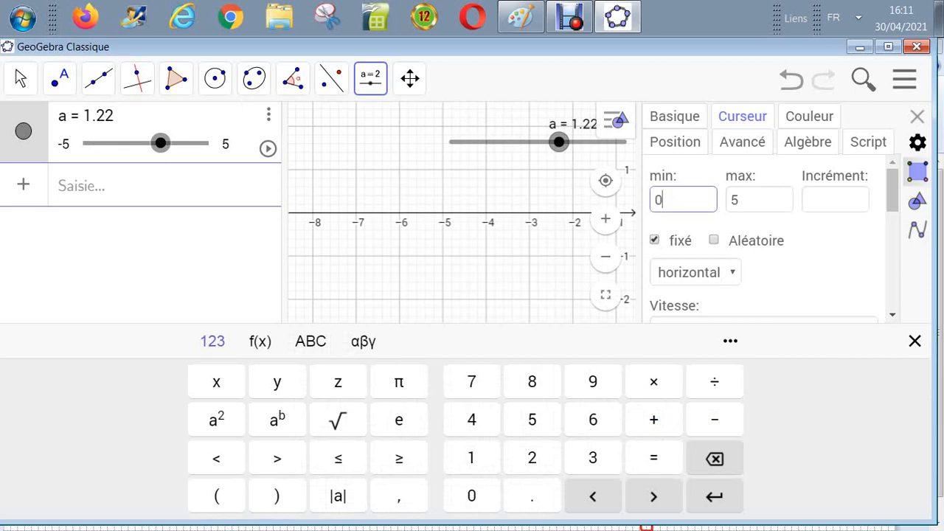
pyautogui.click(752, 200)
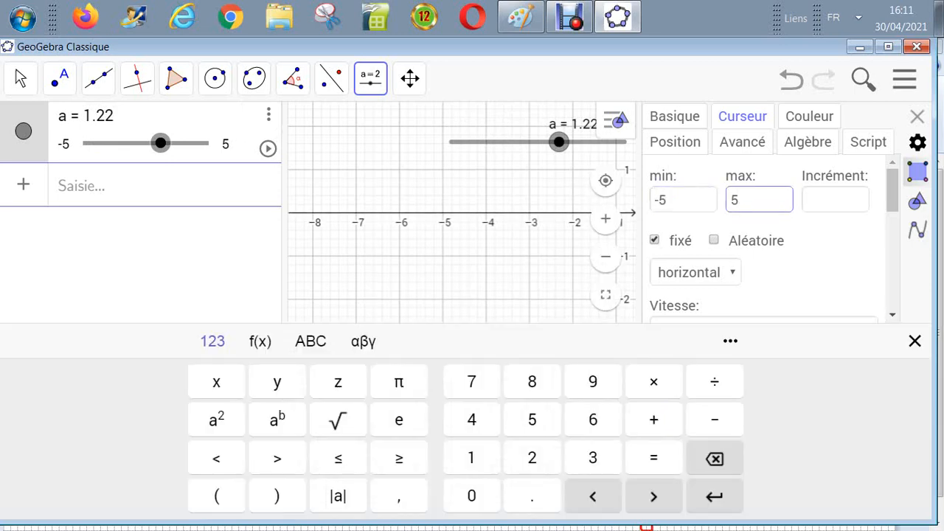
pyautogui.moveTo(892, 190)
pyautogui.mouseDown()
pyautogui.moveTo(892, 306)
pyautogui.moveTo(892, 190)
pyautogui.mouseUp()
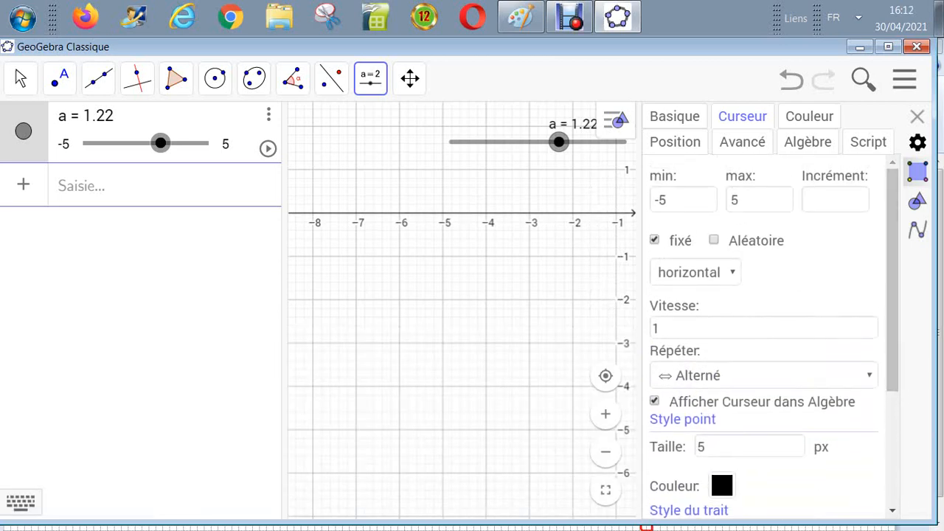
# Try once more to replace the minimum of slider a with 0, and hide the virtual keyboard.
pyautogui.click(683, 200)
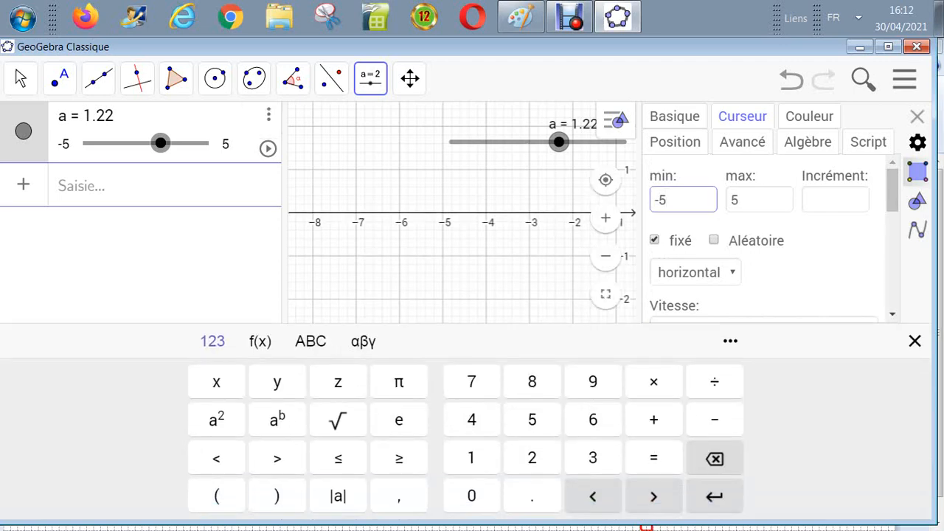
pyautogui.press('BackSpace')
pyautogui.press('BackSpace')
pyautogui.write('0')
pyautogui.click(914, 341)
# Look through the position and advanced properties of slider a, and return to its interval settings.
pyautogui.click(675, 142)
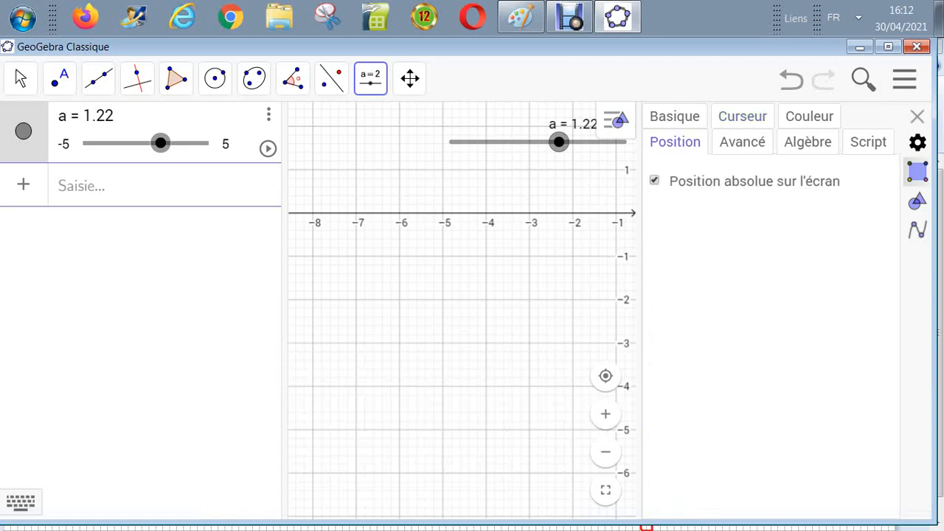
pyautogui.click(742, 142)
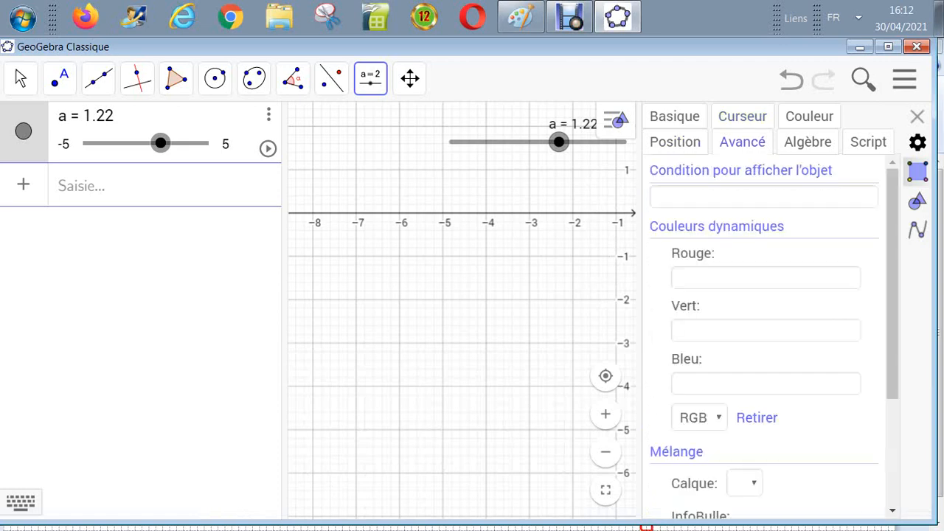
pyautogui.click(742, 117)
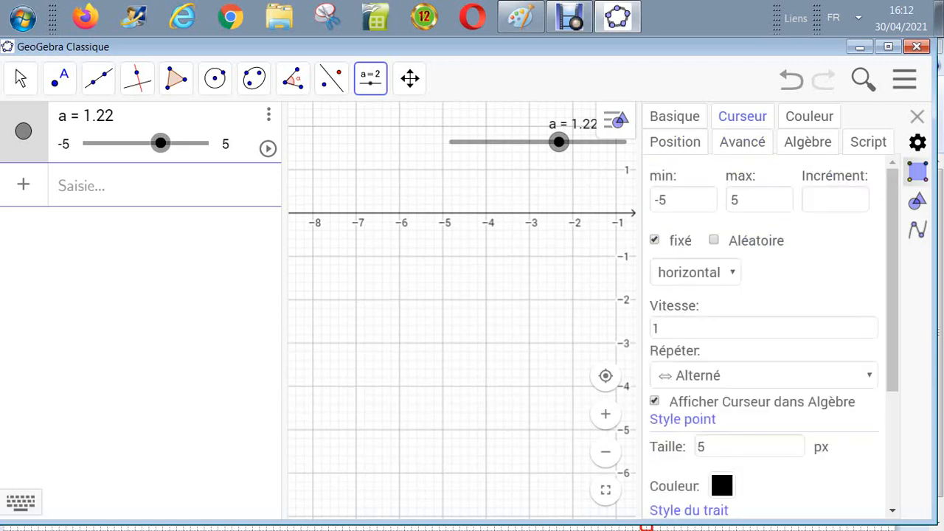
# Try to replace the minimum value in slider a's properties, and cancel the new slider b dialog.
pyautogui.click(674, 200)
pyautogui.click(605, 218)
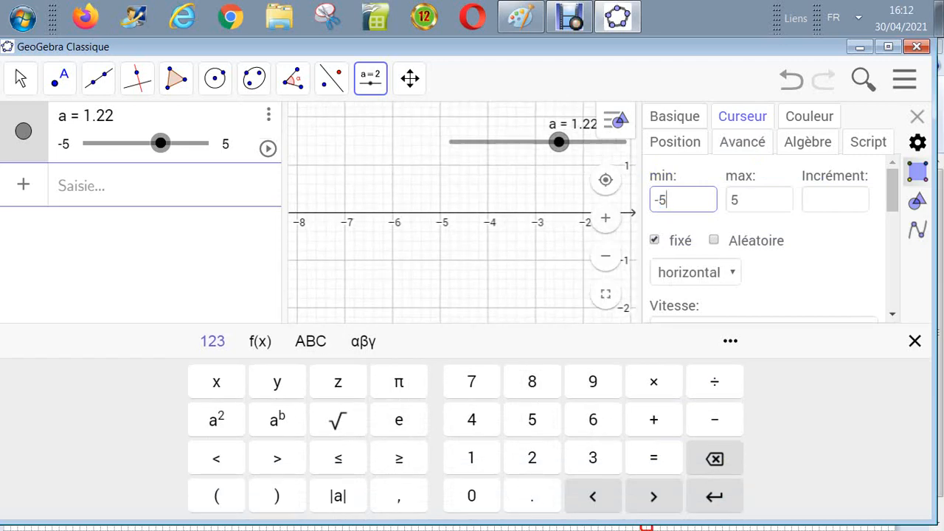
pyautogui.click(671, 200)
pyautogui.moveTo(670, 200); pyautogui.dragTo(653, 200)
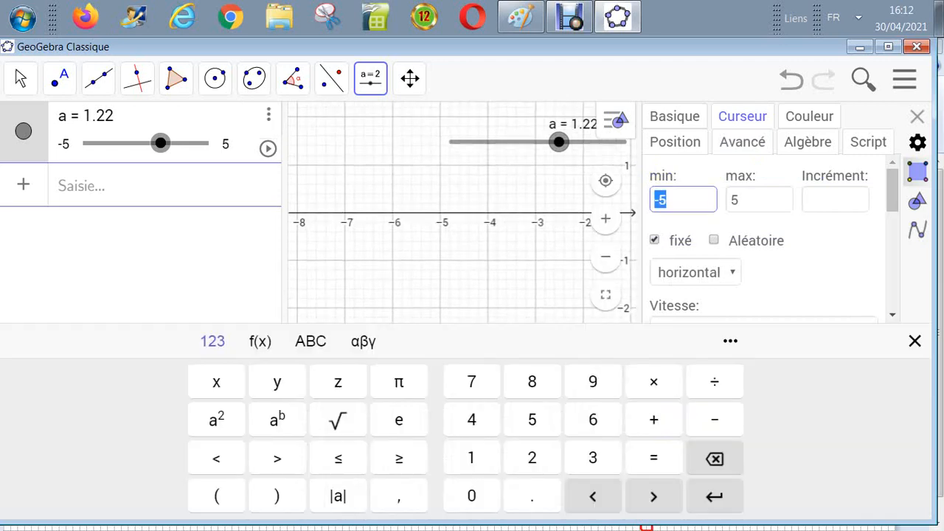
pyautogui.click(632, 200)
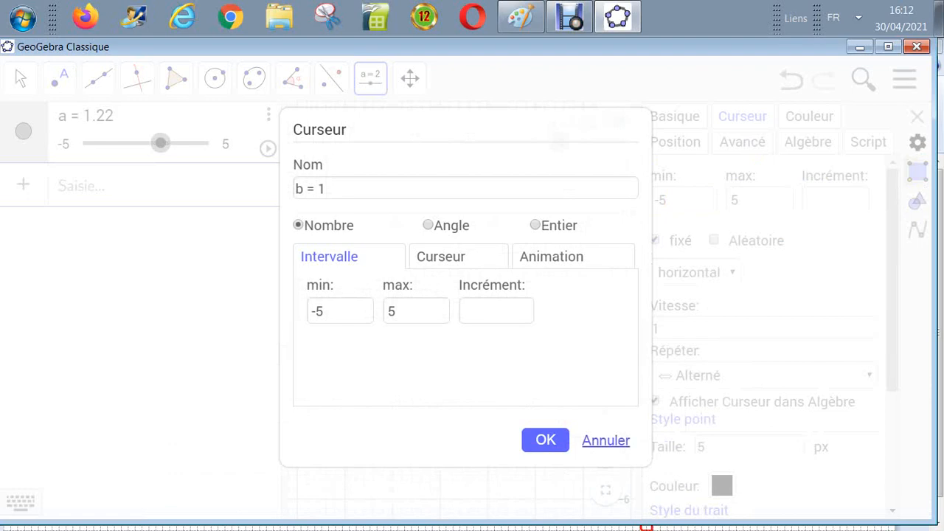
pyautogui.click(606, 441)
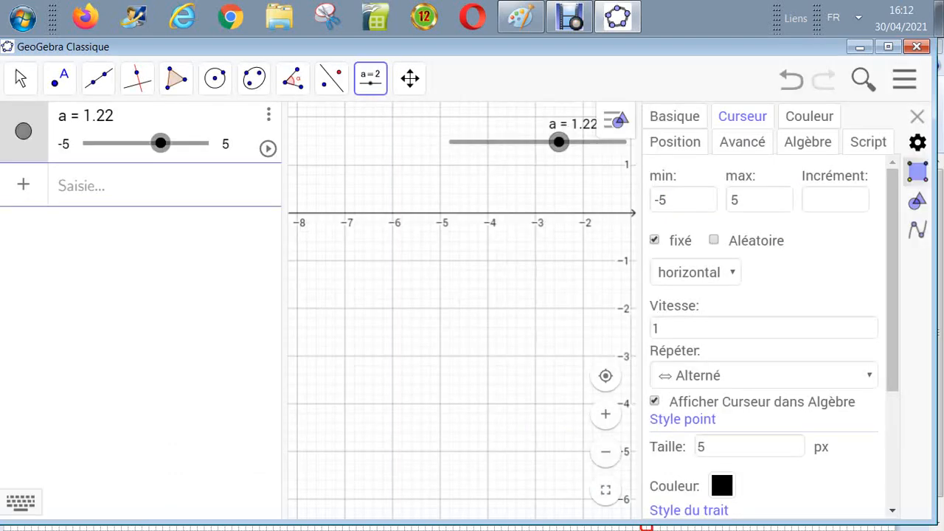
# Narrow the algebra view, switch to the Move tool, and adjust the widths of the graphics and properties panes.
pyautogui.moveTo(285, 310); pyautogui.dragTo(59, 309)
pyautogui.moveTo(413, 310); pyautogui.dragTo(678, 310)
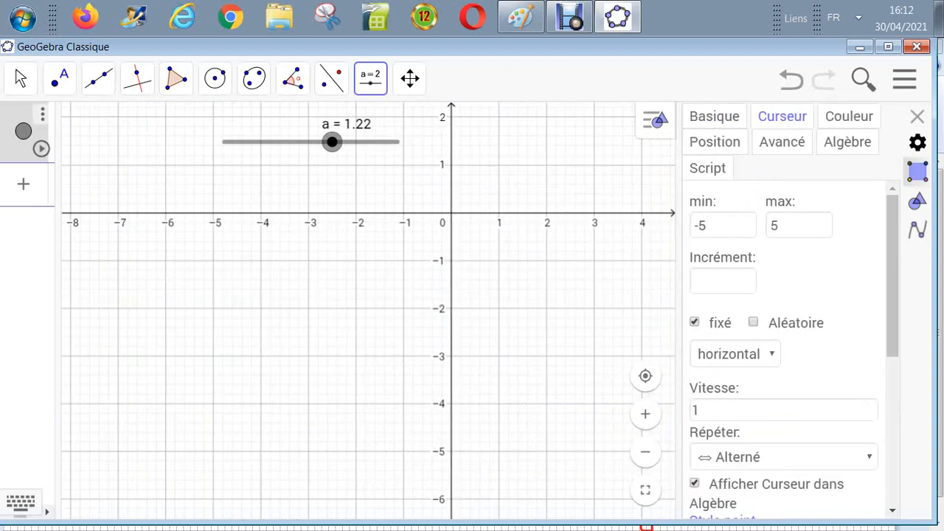
pyautogui.click(20, 78)
pyautogui.moveTo(176, 78)
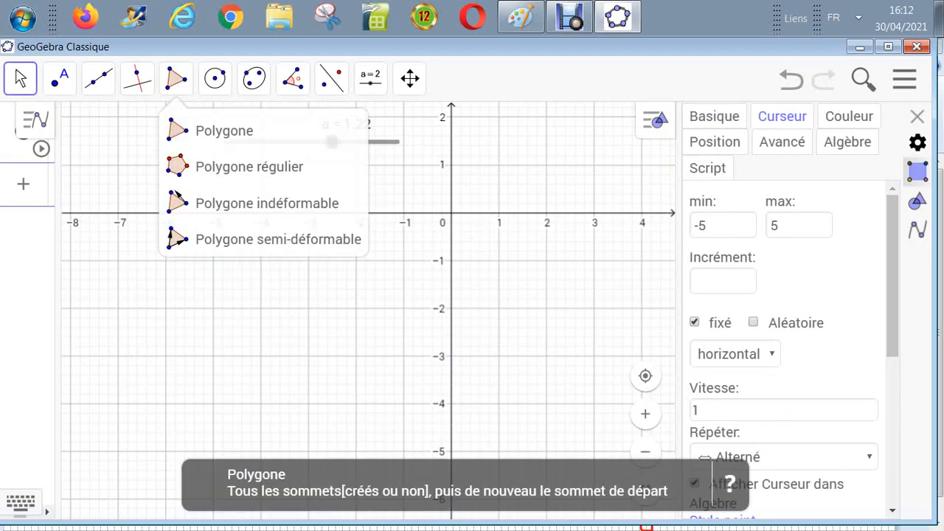
pyautogui.click(21, 503)
pyautogui.click(645, 218)
pyautogui.click(915, 340)
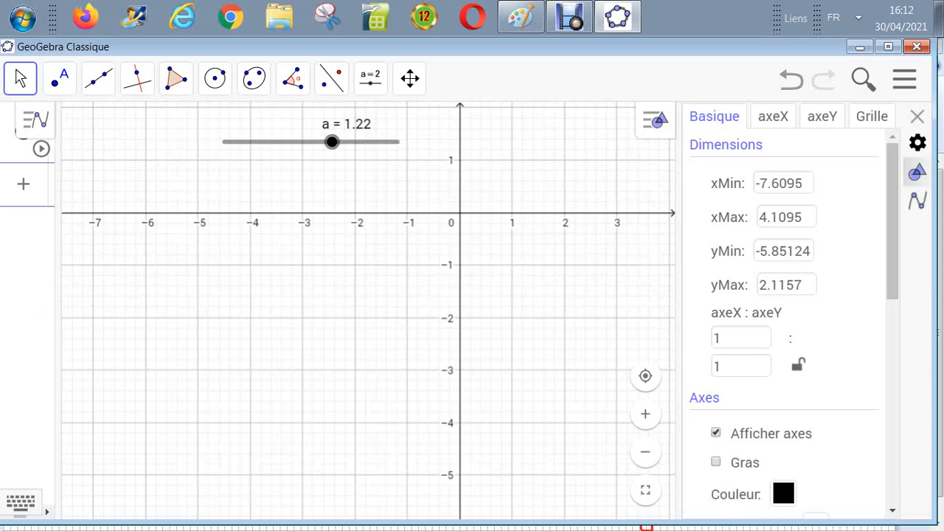
pyautogui.moveTo(58, 310); pyautogui.dragTo(122, 310)
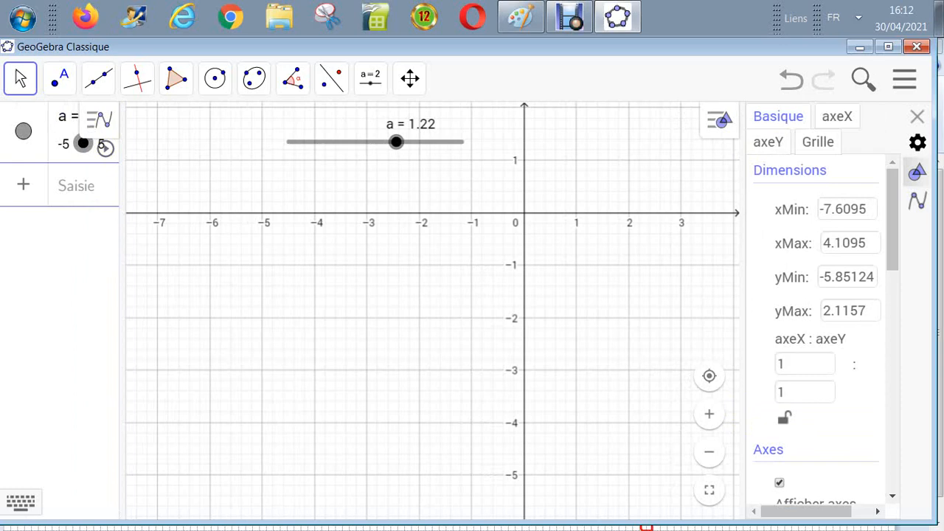
pyautogui.moveTo(742, 310); pyautogui.dragTo(628, 310)
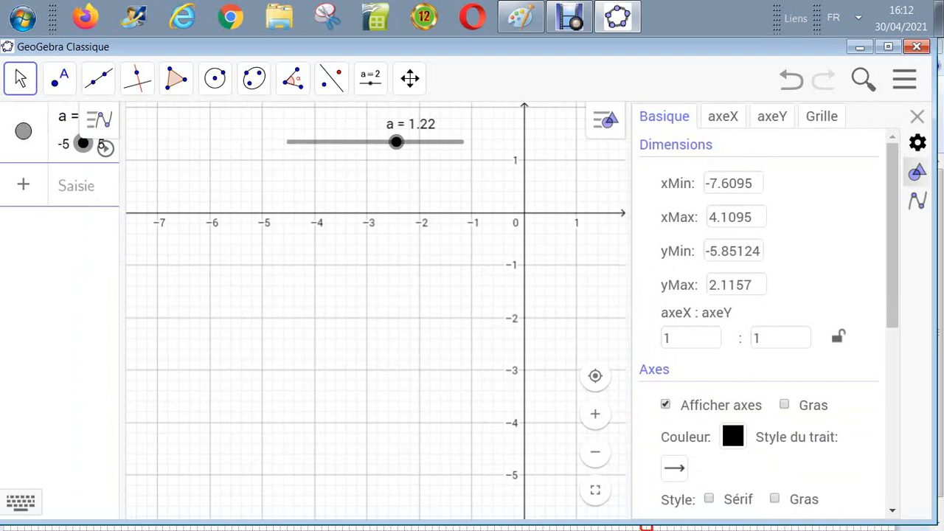
# Select slider a again and try to set its minimum to 0 in its properties, hiding the virtual keyboard.
pyautogui.click(106, 115)
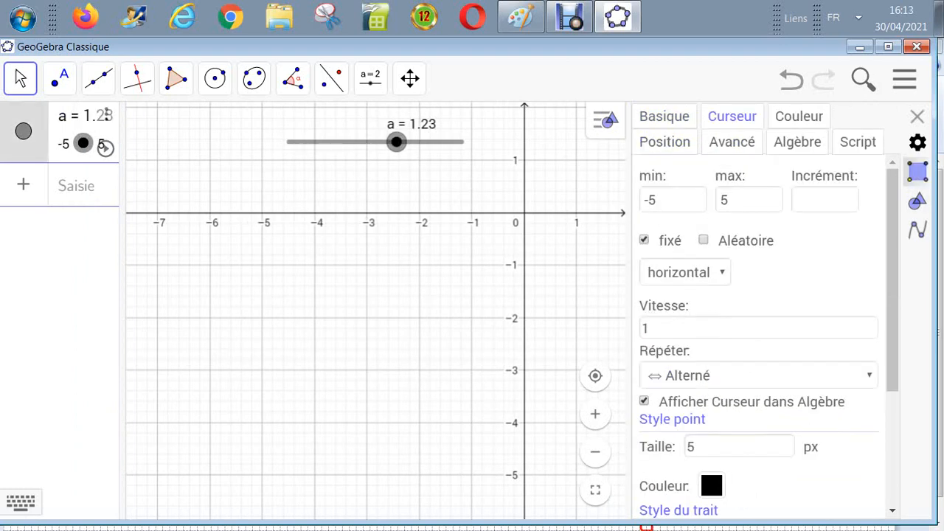
pyautogui.click(672, 199)
pyautogui.click(595, 180)
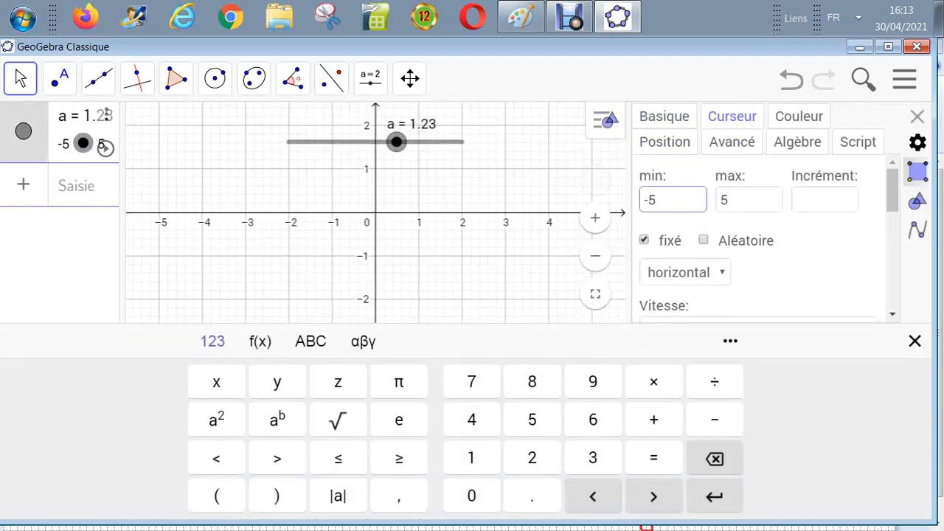
pyautogui.click(914, 341)
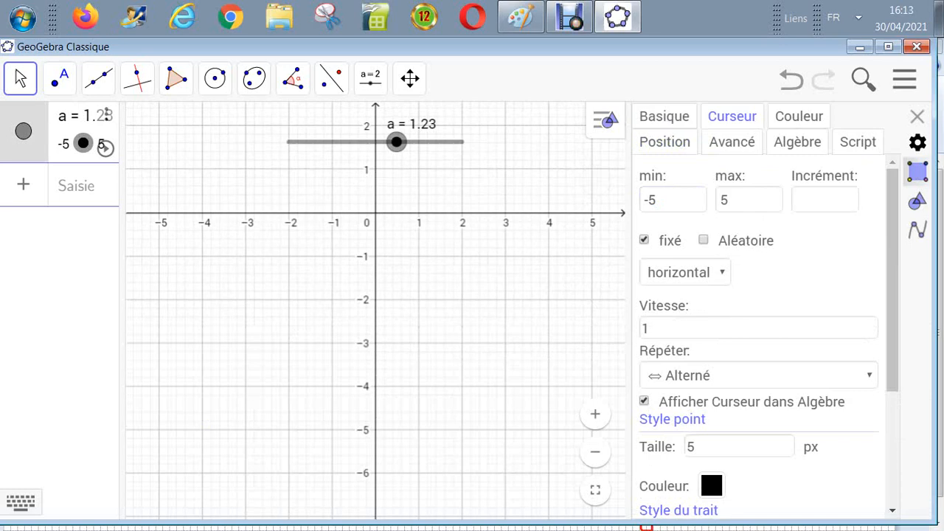
pyautogui.click(673, 200)
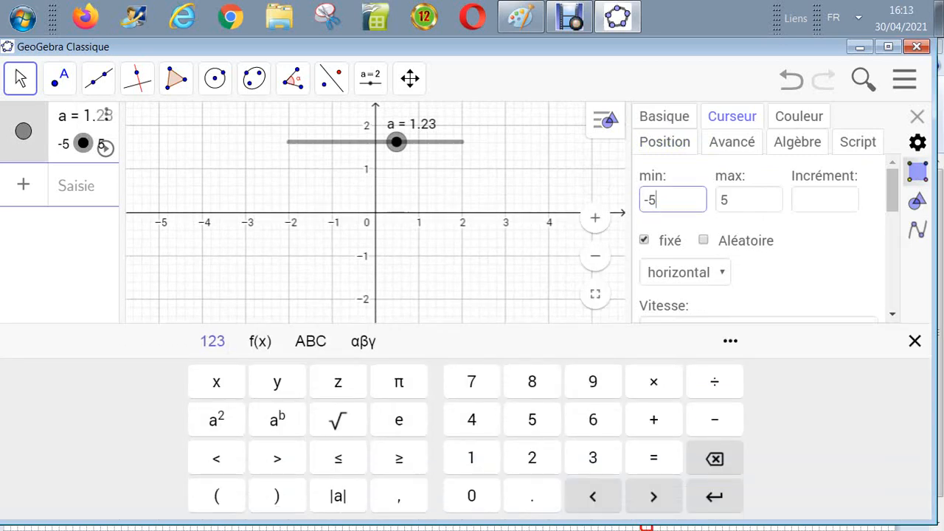
pyautogui.press('BackSpace')
pyautogui.press('BackSpace')
pyautogui.write('00')
pyautogui.press('BackSpace')
pyautogui.click(824, 200)
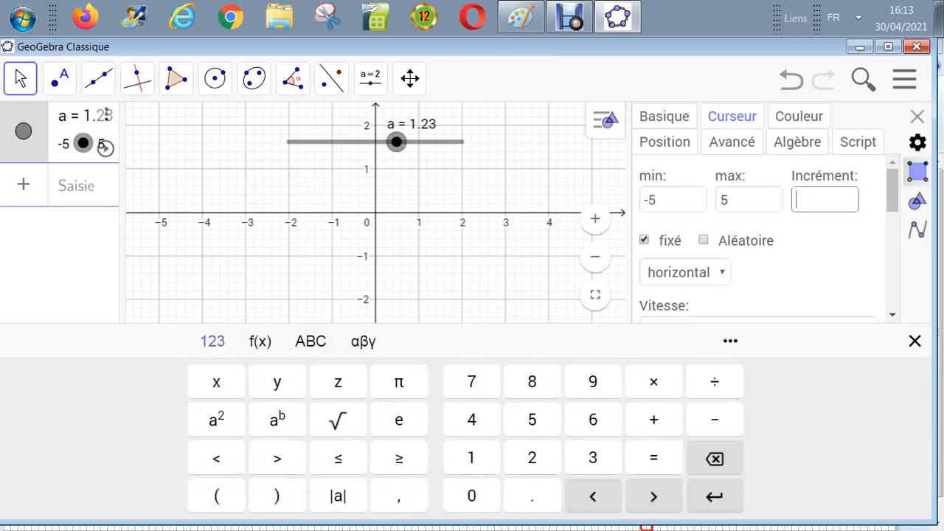
pyautogui.click(915, 341)
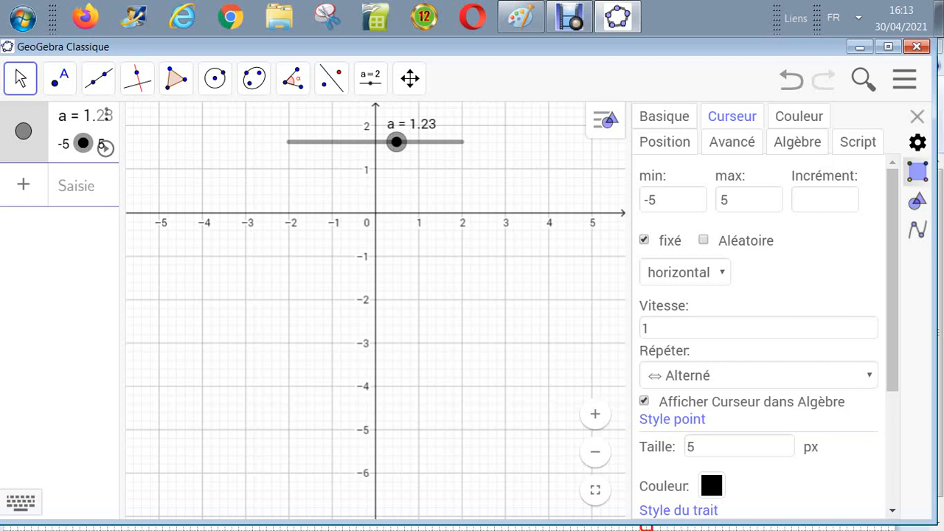
# Move slider a to -4.3 and on to -2.1, viewing the x-axis settings in between.
pyautogui.click(663, 199)
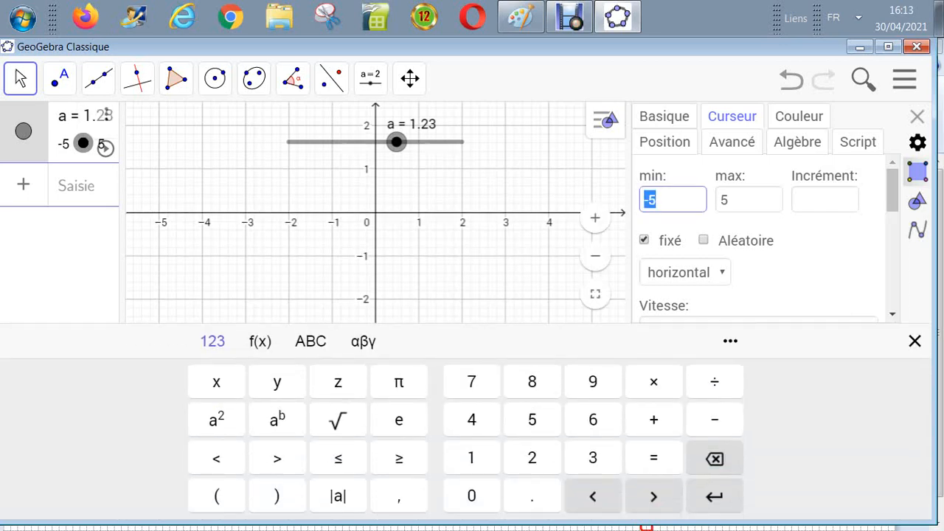
pyautogui.moveTo(396, 142); pyautogui.dragTo(301, 142)
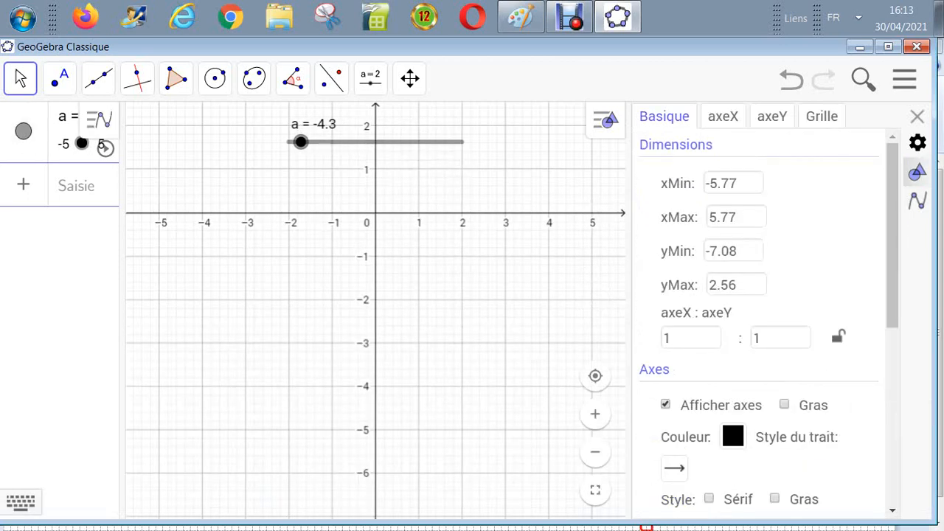
pyautogui.click(722, 116)
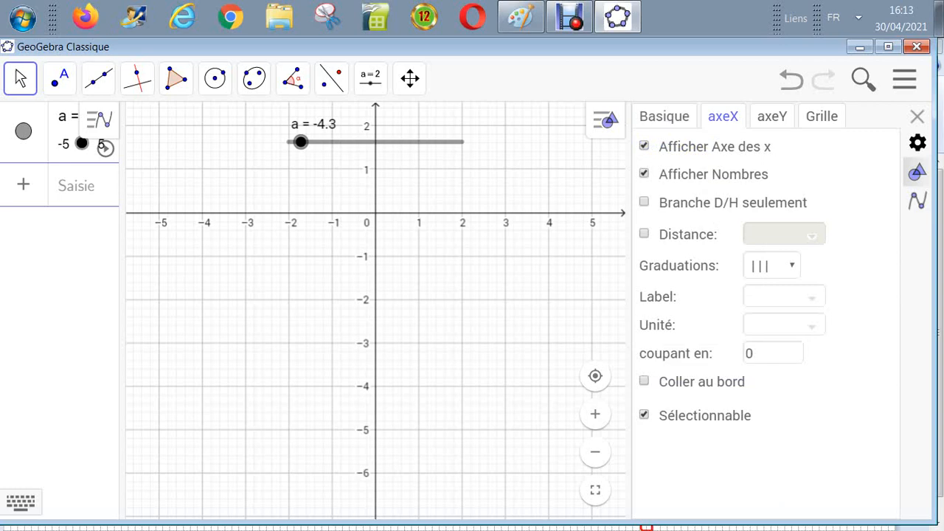
pyautogui.moveTo(300, 142); pyautogui.dragTo(337, 142)
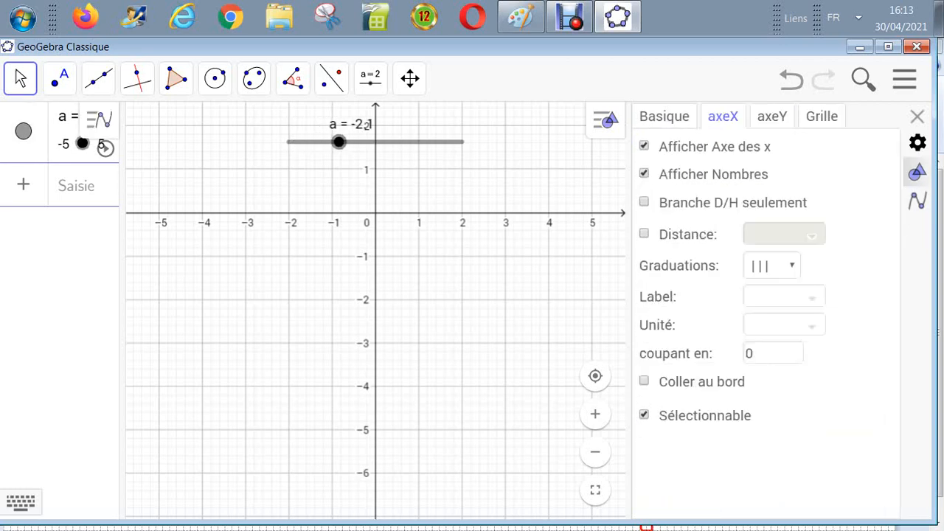
# Reselect slider a, try once more to change its minimum to 0, and close the properties.
pyautogui.click(338, 142)
pyautogui.click(659, 200)
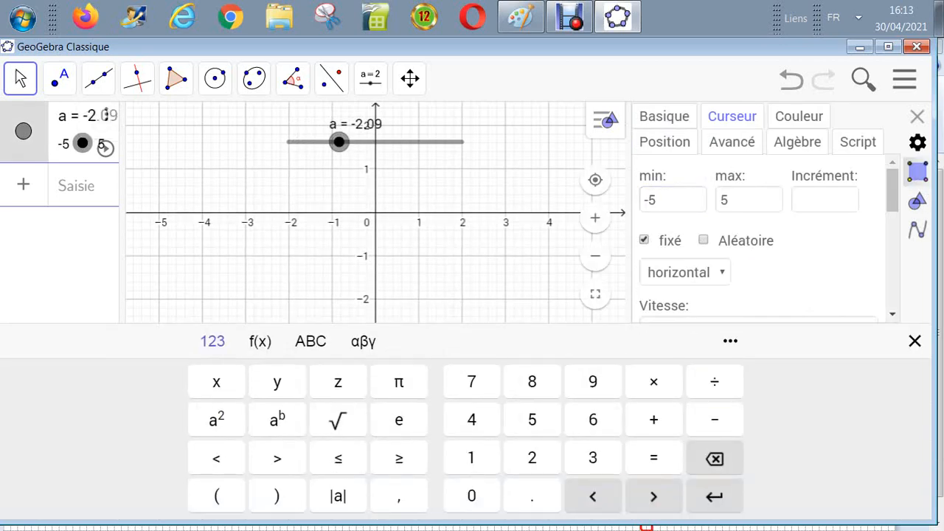
pyautogui.click(659, 200)
pyautogui.press('BackSpace')
pyautogui.press('BackSpace')
pyautogui.write('0')
pyautogui.click(824, 200)
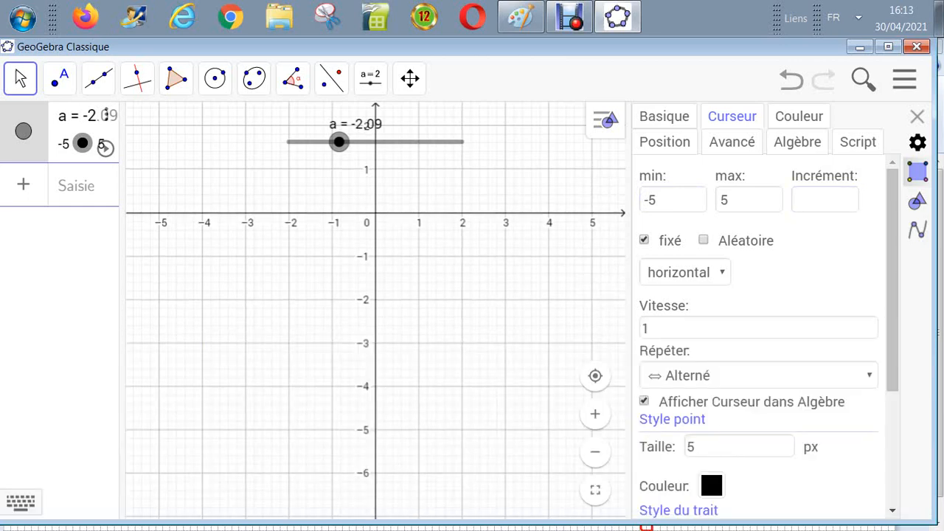
pyautogui.click(825, 199)
pyautogui.press('Return')
pyautogui.click(916, 116)
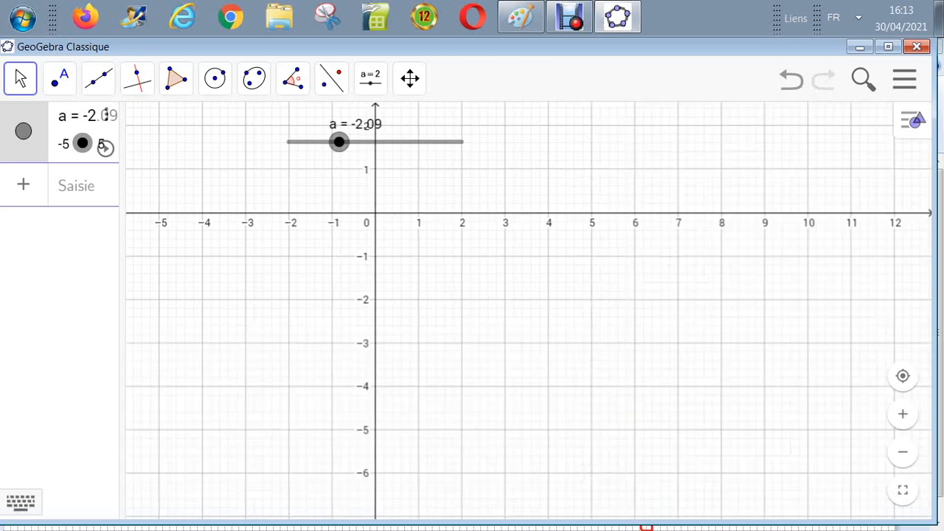
# Nudge slider a up to -2.07 and delete it from the graphics view.
pyautogui.press('Right')
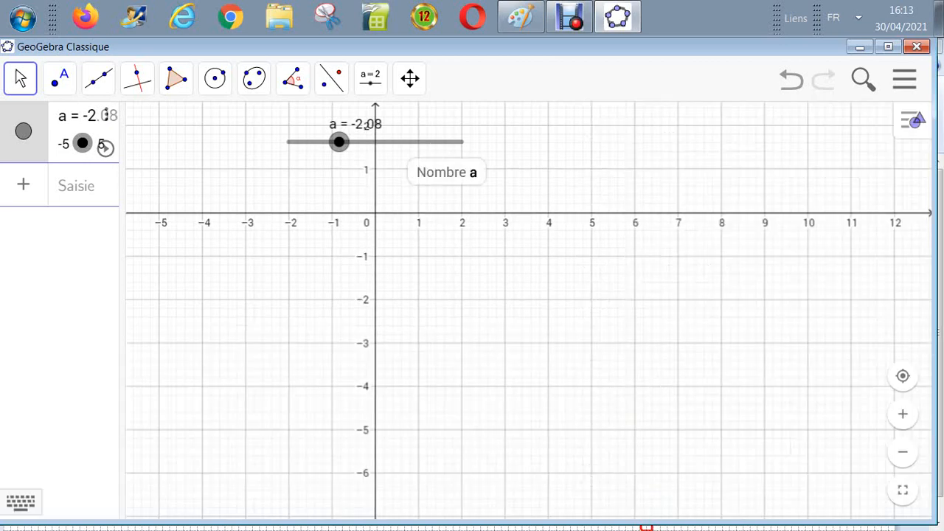
pyautogui.press('Right')
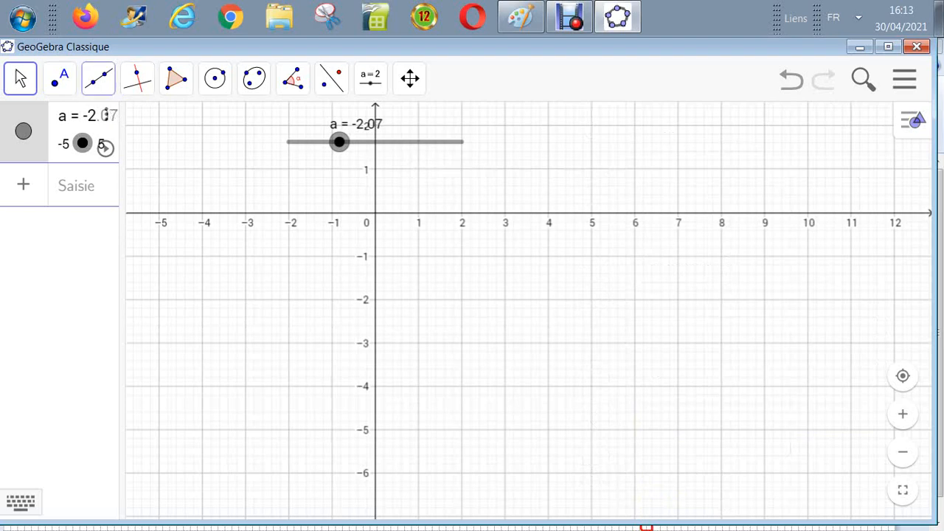
pyautogui.click(19, 79)
pyautogui.click(20, 79)
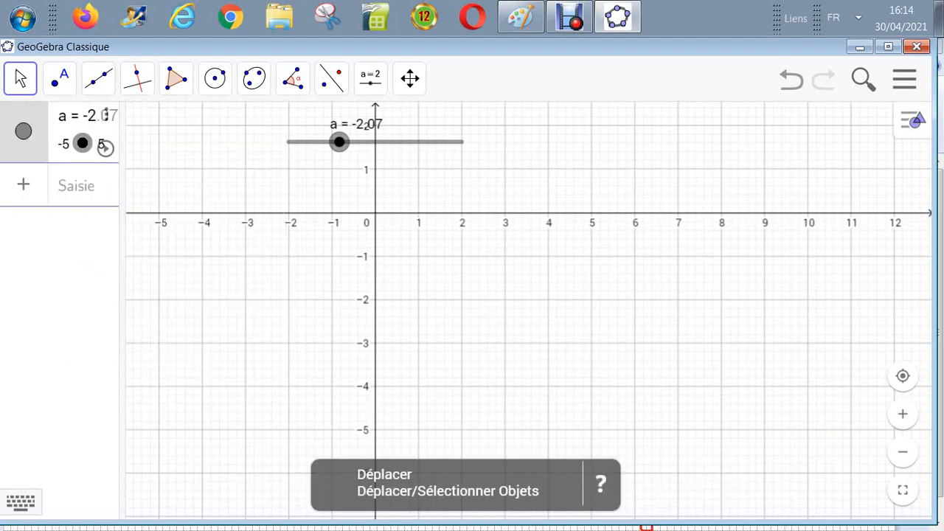
pyautogui.click(20, 79)
pyautogui.click(65, 130)
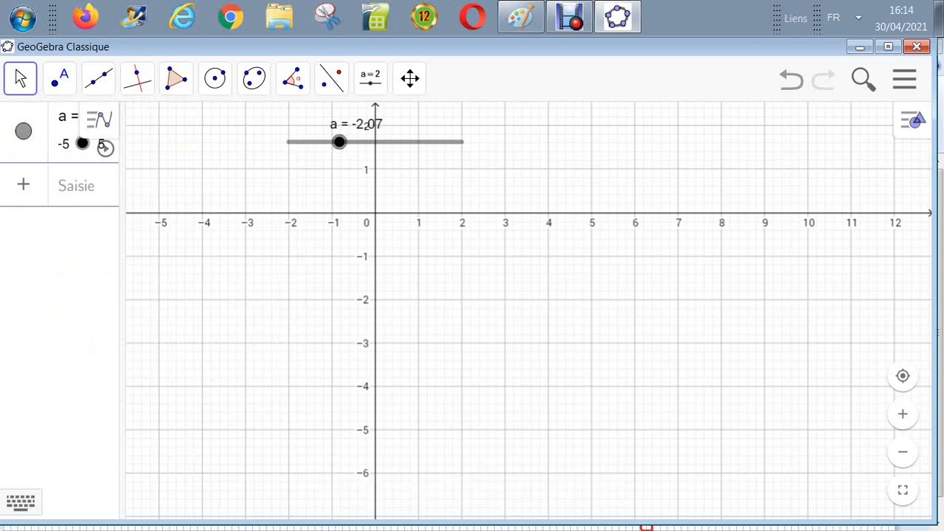
pyautogui.click(340, 141)
pyautogui.press('Delete')
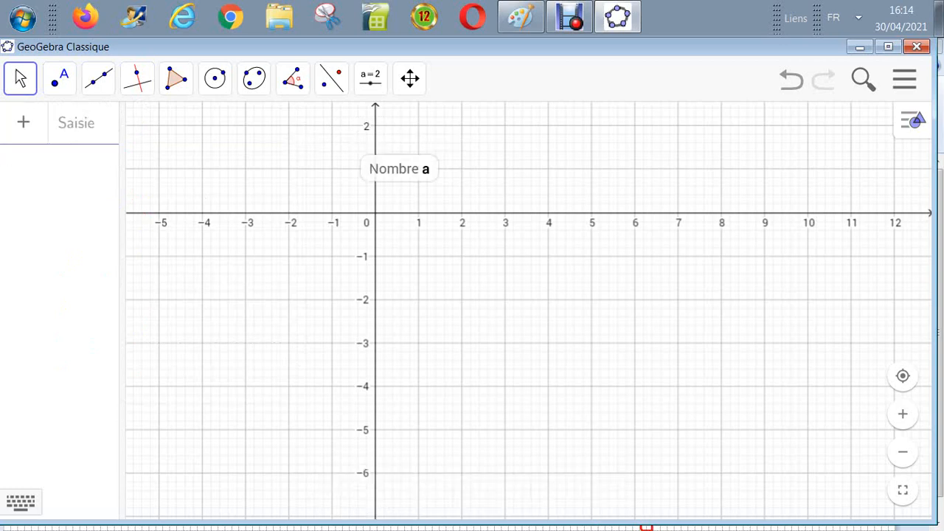
# Place a new number slider a in the graphics view and set its minimum to 0.
pyautogui.click(370, 78)
pyautogui.moveTo(410, 78)
pyautogui.moveTo(370, 78)
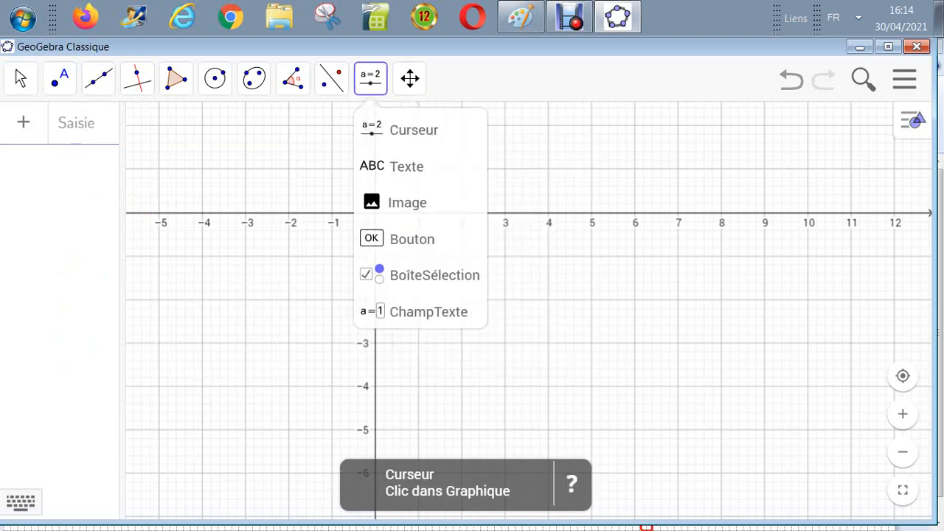
pyautogui.click(421, 128)
pyautogui.click(325, 152)
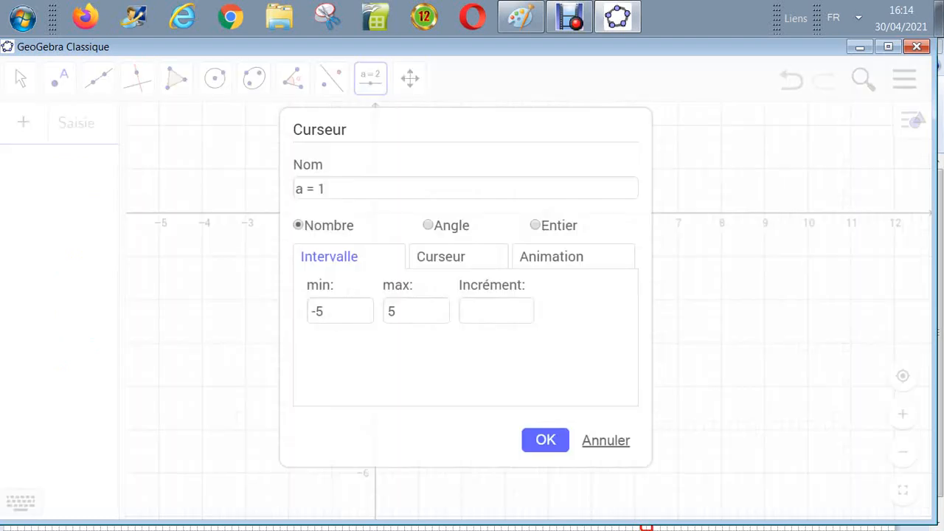
pyautogui.click(336, 310)
pyautogui.write('0')
# Set the new slider's maximum to 15 and increment to 1, and create it.
pyautogui.click(497, 259)
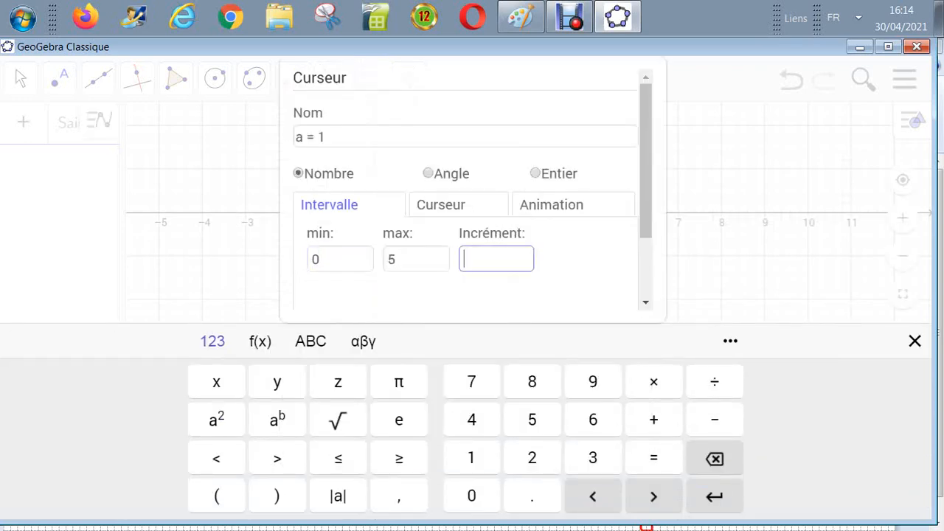
pyautogui.doubleClick(398, 258)
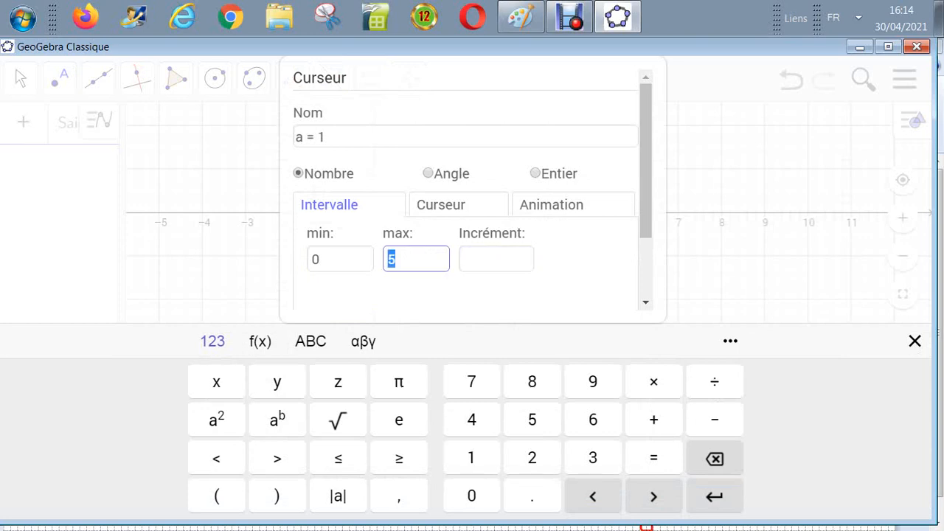
pyautogui.write('15')
pyautogui.press('Tab')
pyautogui.write('1')
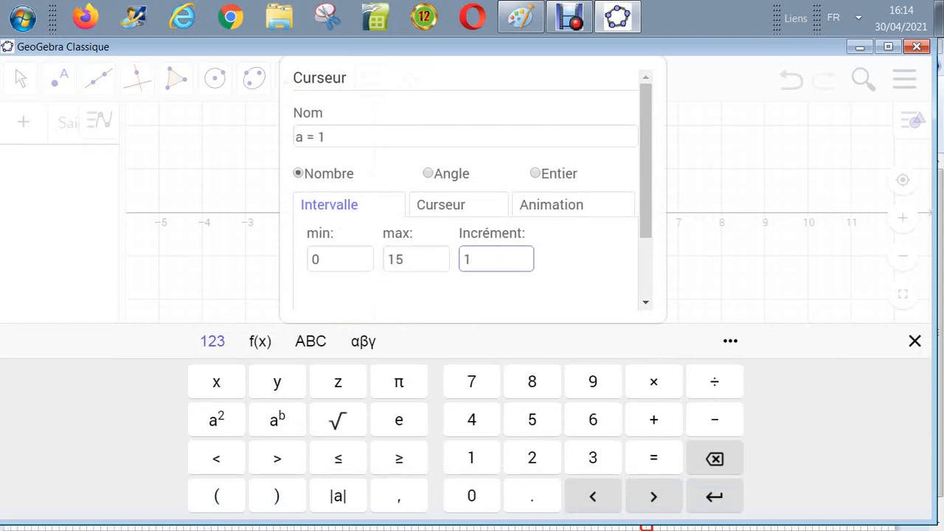
pyautogui.moveTo(646, 160); pyautogui.dragTo(646, 223)
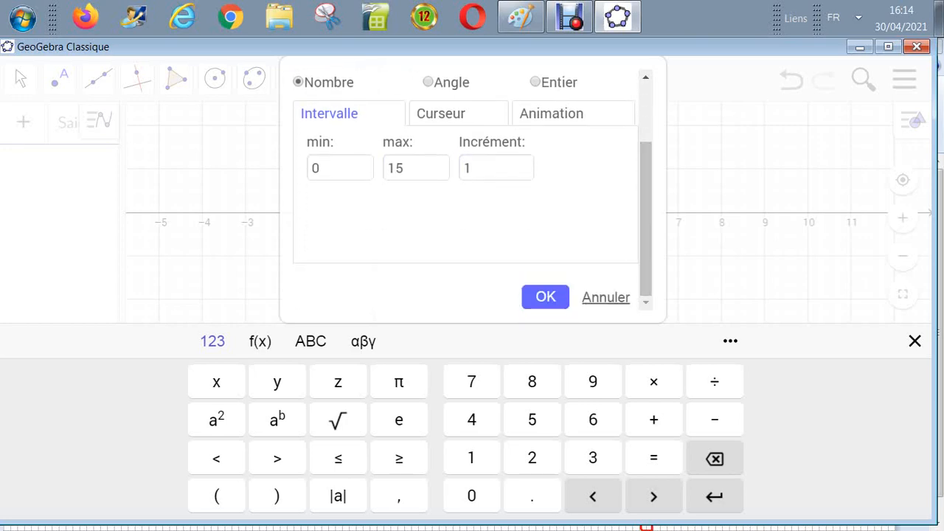
pyautogui.click(545, 296)
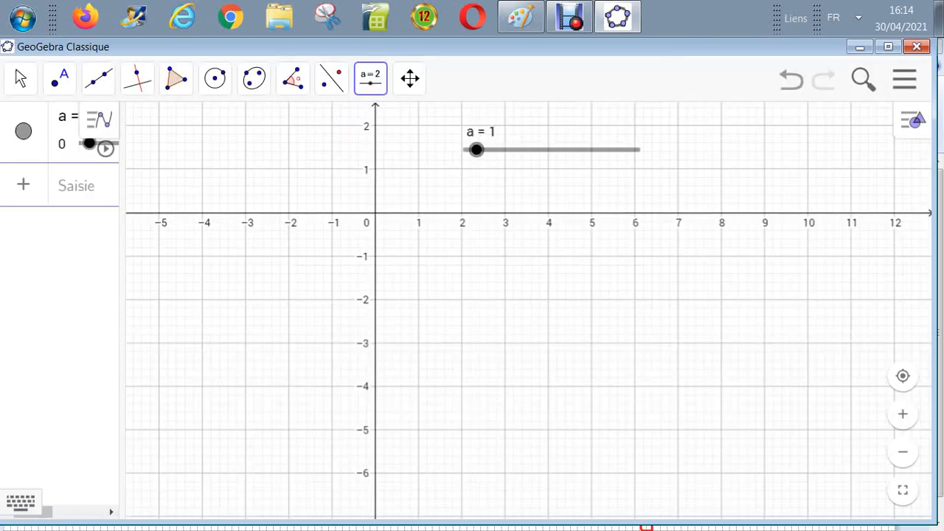
# Widen the algebra view and move slider a to 10.36.
pyautogui.moveTo(123, 295); pyautogui.dragTo(243, 295)
pyautogui.moveTo(84, 143); pyautogui.dragTo(135, 143)
pyautogui.click(588, 184)
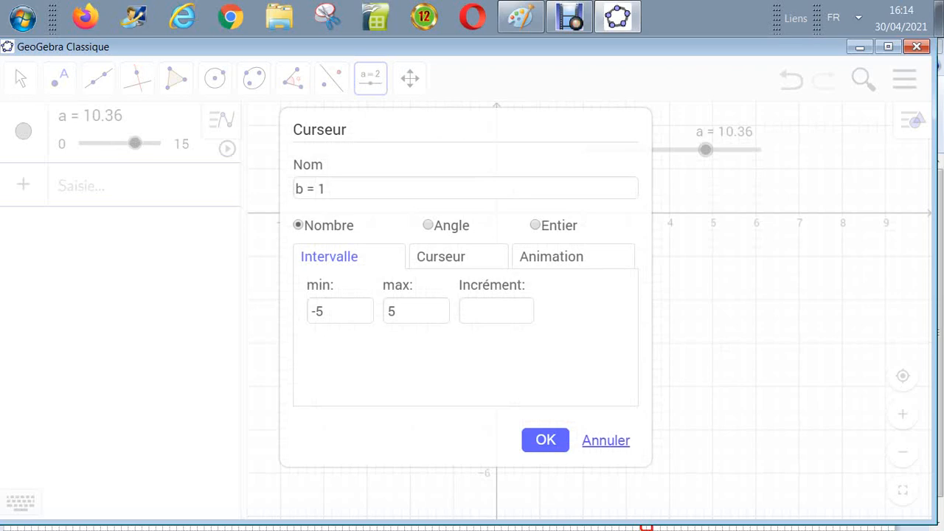
# Cancel the creation of a second slider b and briefly animate slider a up to 11.56.
pyautogui.press('Escape')
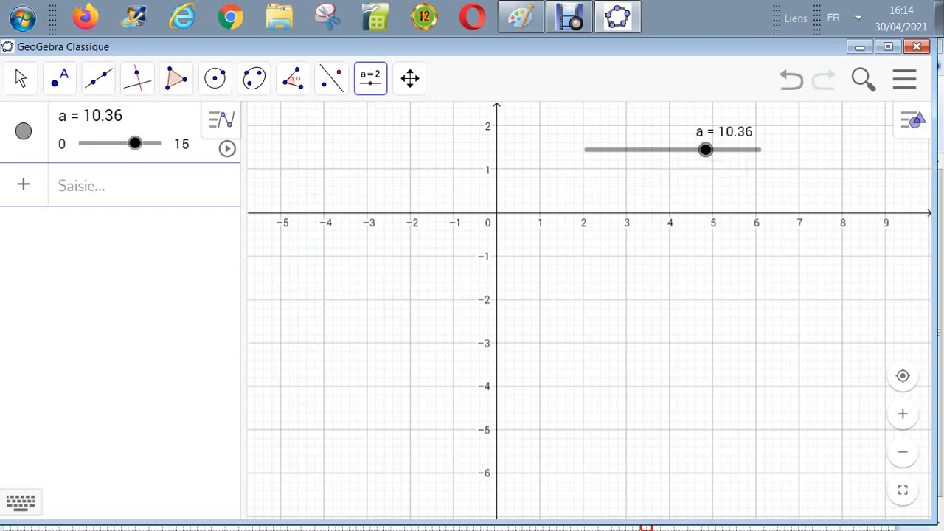
pyautogui.click(227, 149)
pyautogui.click(227, 149)
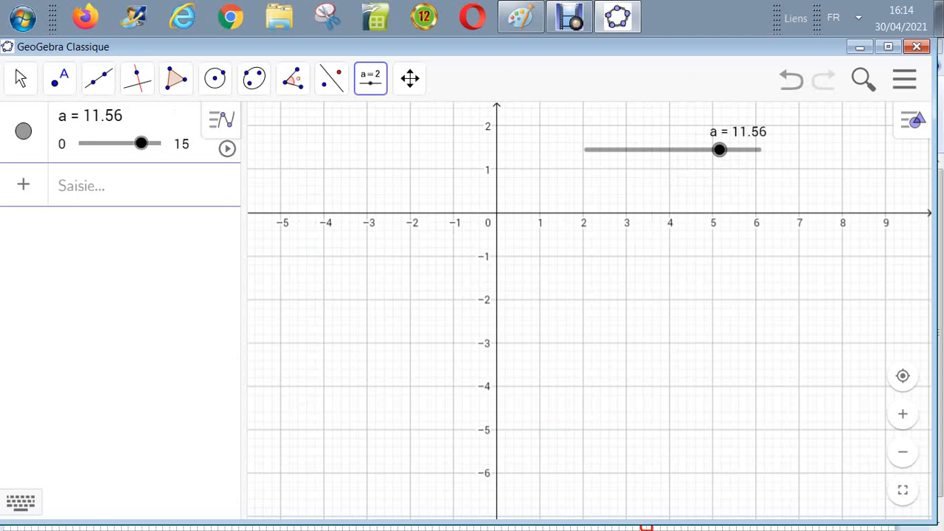
# Open the properties of slider a and try to set its increment to 1.
pyautogui.rightClick(625, 150)
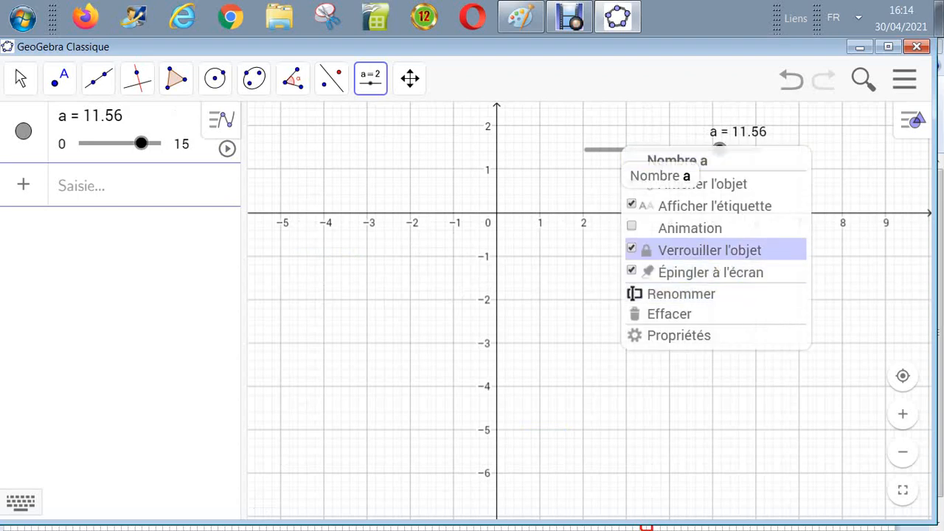
pyautogui.click(678, 336)
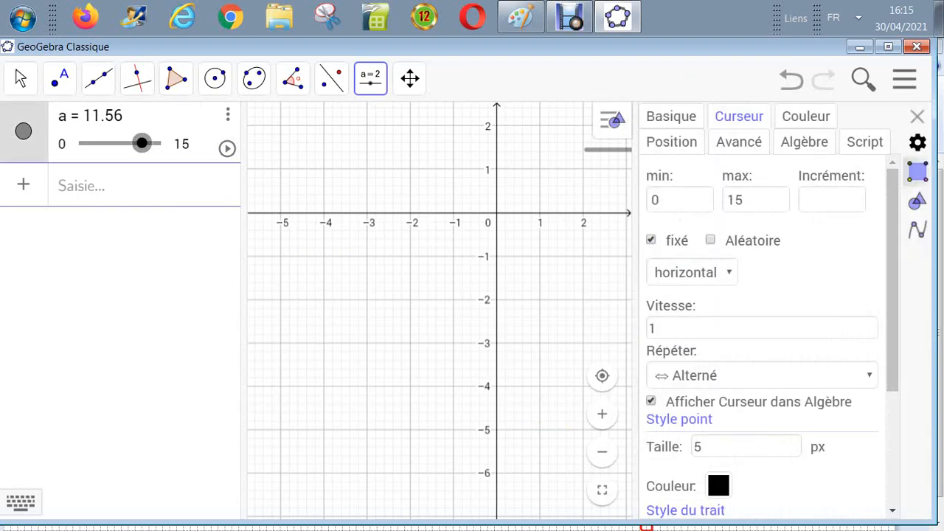
pyautogui.click(832, 200)
pyautogui.write('1')
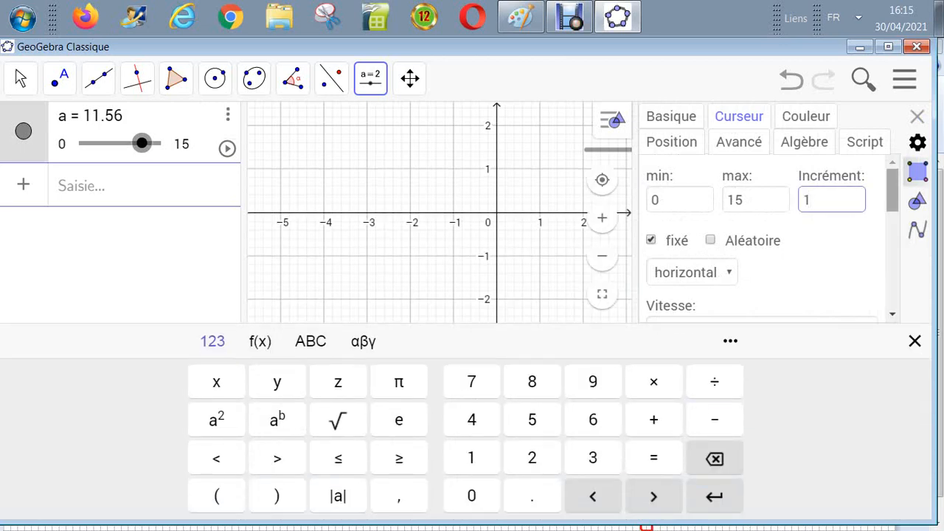
pyautogui.press('Return')
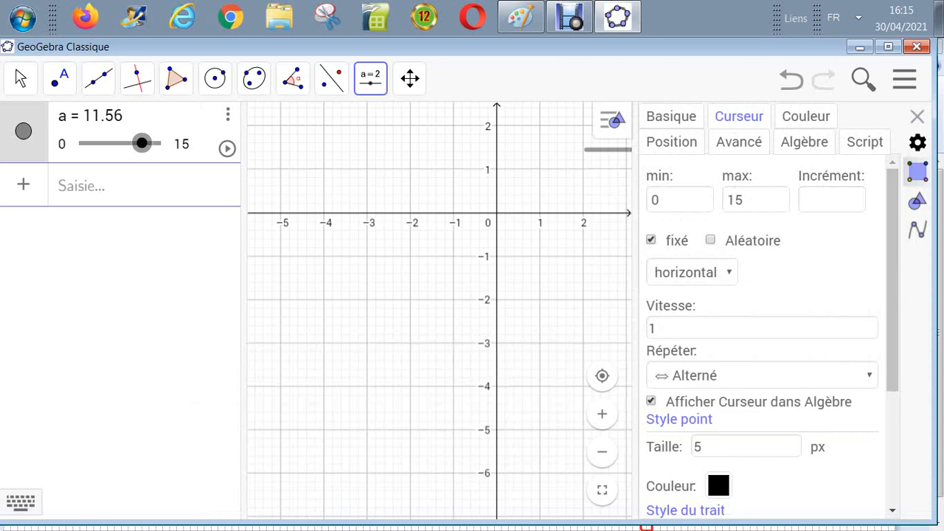
# Try again to enter 1 as the increment in slider a's interval settings.
pyautogui.click(832, 200)
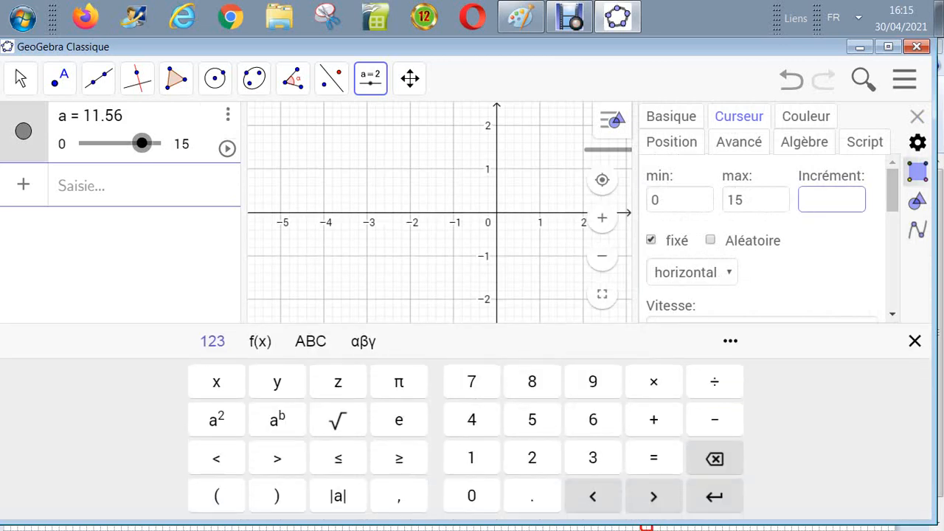
pyautogui.write('1')
pyautogui.press('BackSpace')
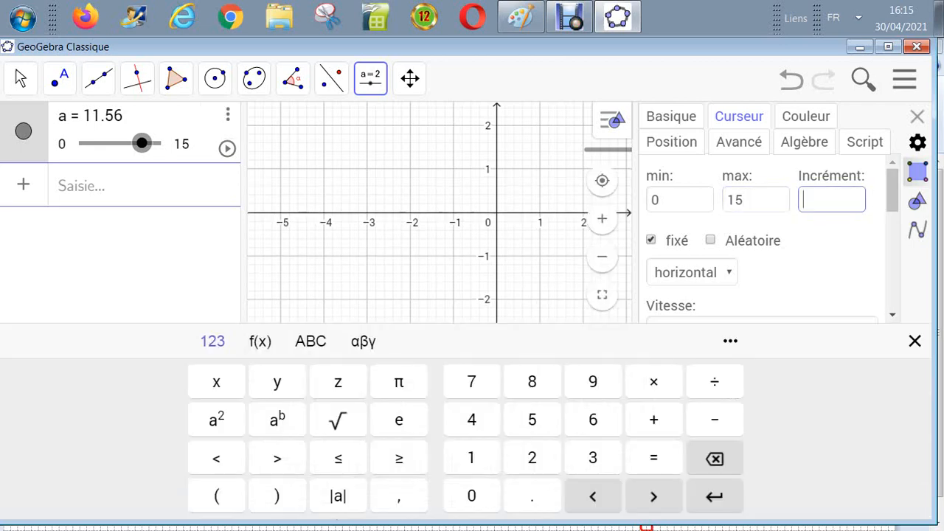
pyautogui.write('1')
pyautogui.moveTo(892, 192)
pyautogui.mouseDown()
pyautogui.moveTo(892, 296)
pyautogui.moveTo(892, 191)
pyautogui.mouseUp()
pyautogui.click(831, 200)
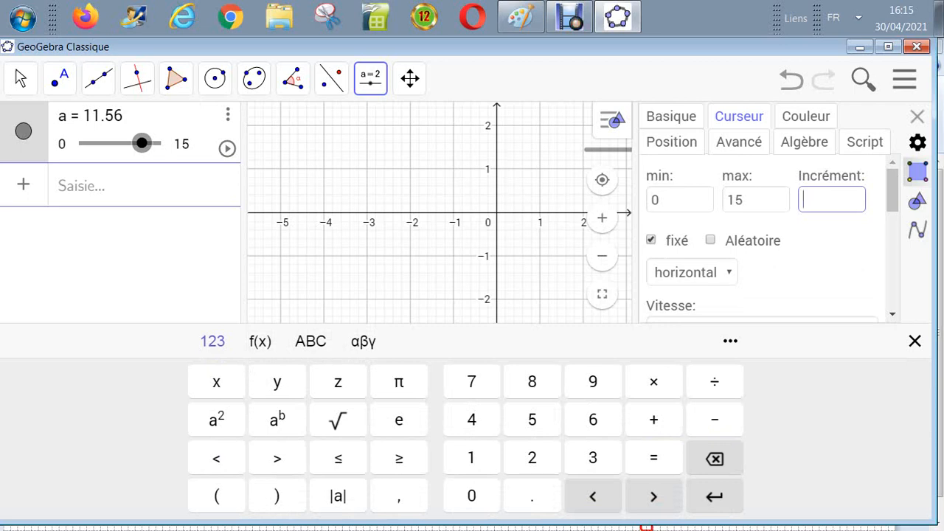
pyautogui.click(471, 457)
# Move slider a to 10.44 and close the virtual keyboard and the properties.
pyautogui.click(83, 185)
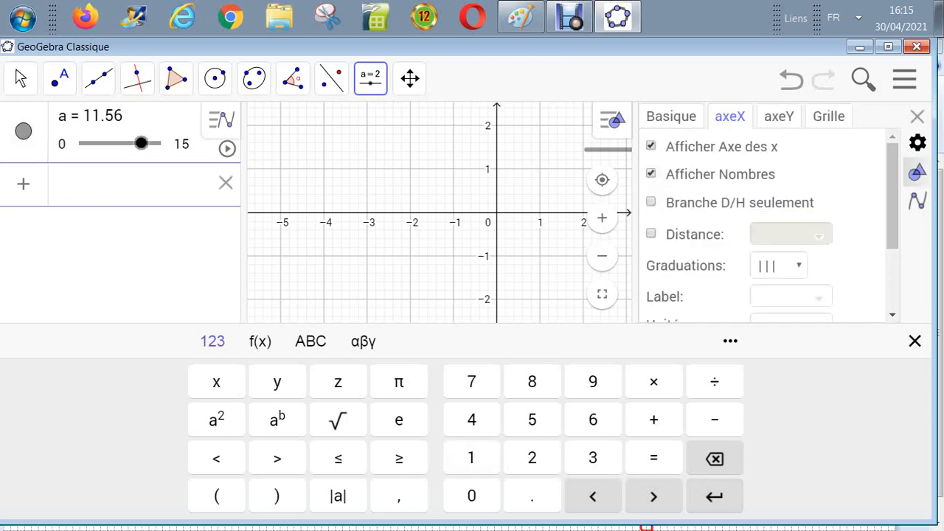
pyautogui.moveTo(142, 143); pyautogui.dragTo(163, 143)
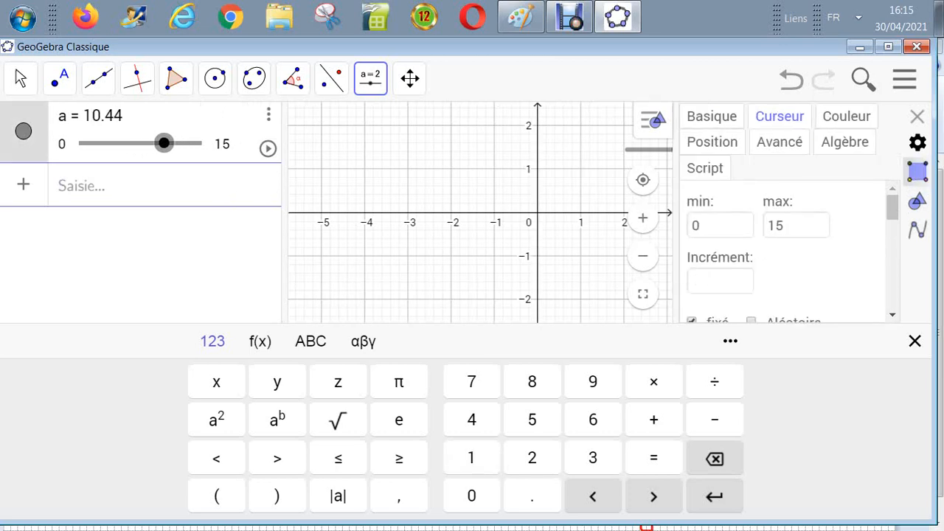
pyautogui.click(914, 341)
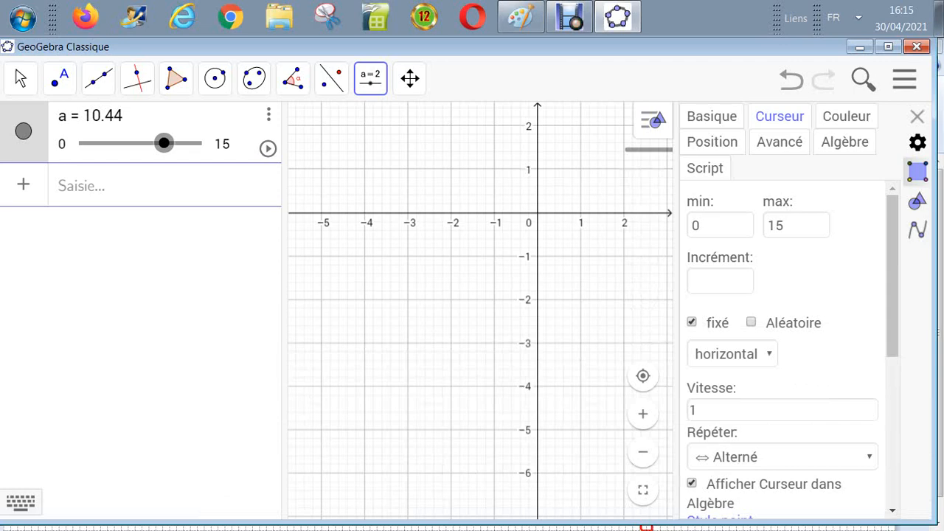
pyautogui.press('Escape')
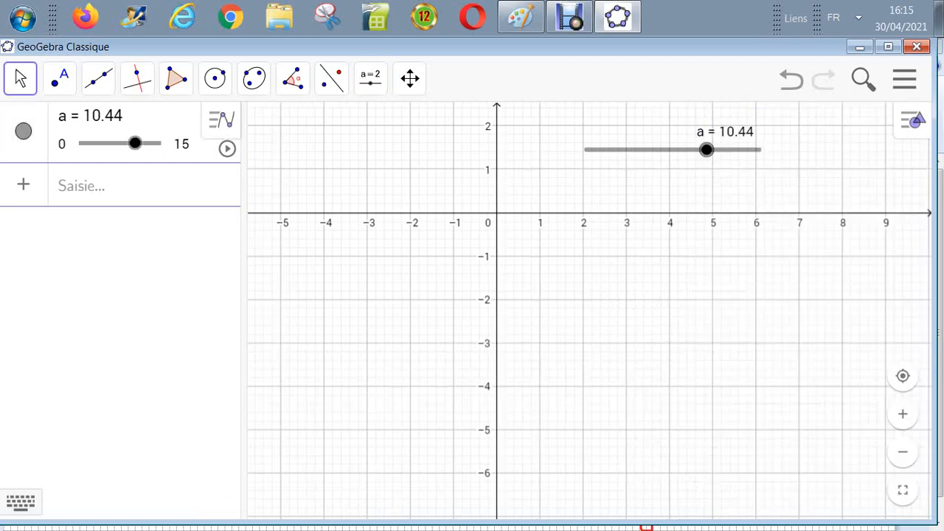
# Nudge slider a down to 10.4 and delete it.
pyautogui.moveTo(706, 150); pyautogui.dragTo(705, 150)
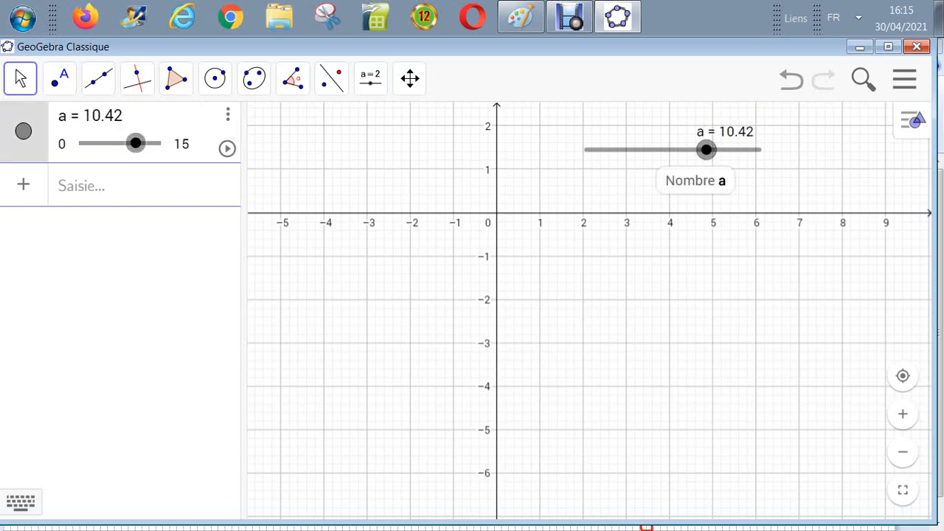
pyautogui.click(20, 79)
pyautogui.moveTo(59, 78)
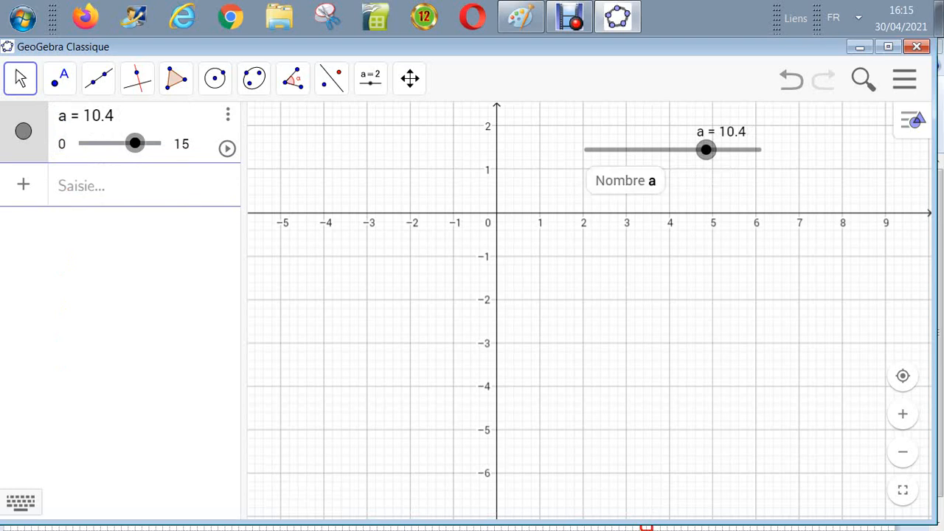
pyautogui.press('Delete')
# Start a new slider in an empty area of the graphics view above the x-axis.
pyautogui.click(370, 78)
pyautogui.moveTo(409, 78)
pyautogui.moveTo(370, 78)
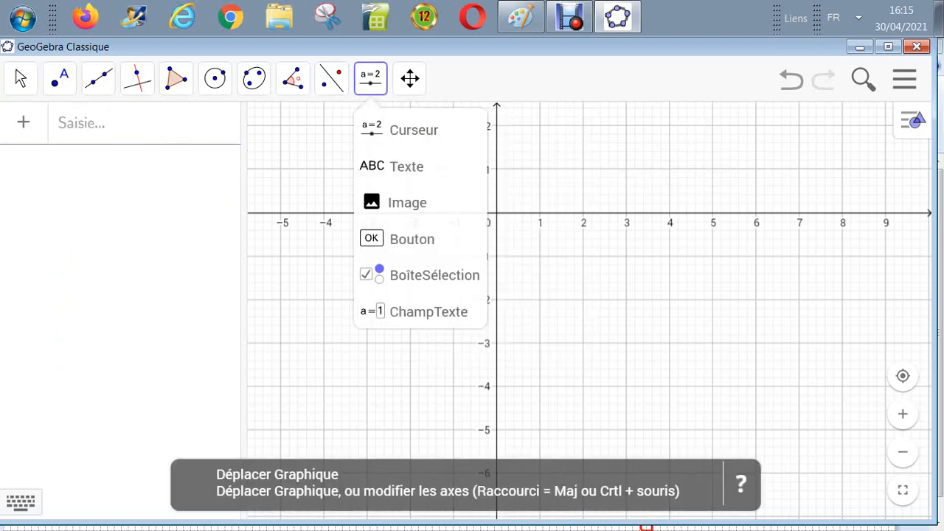
pyautogui.click(413, 130)
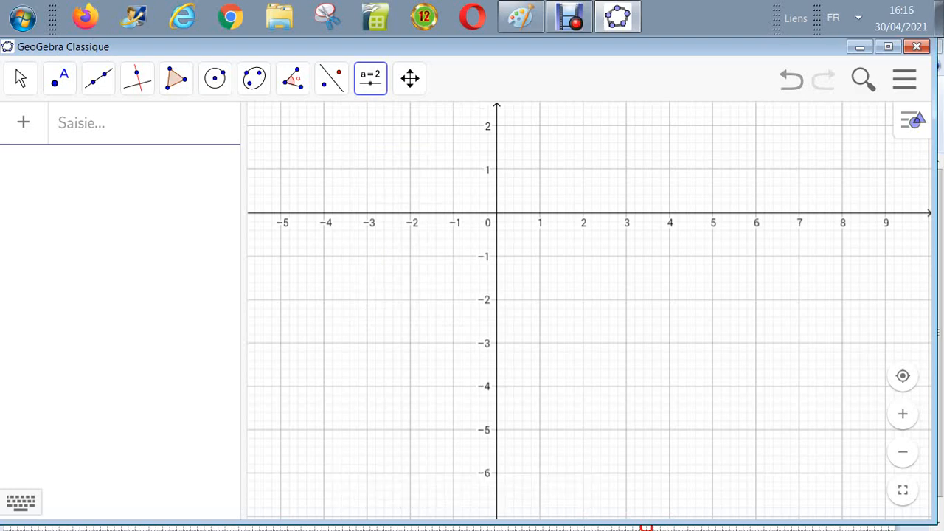
pyautogui.click(421, 184)
# Set slider a's interval from 0 to 15 with an increment of 1 and create the slider.
pyautogui.moveTo(327, 311); pyautogui.dragTo(308, 311)
pyautogui.write('0')
pyautogui.press('Tab')
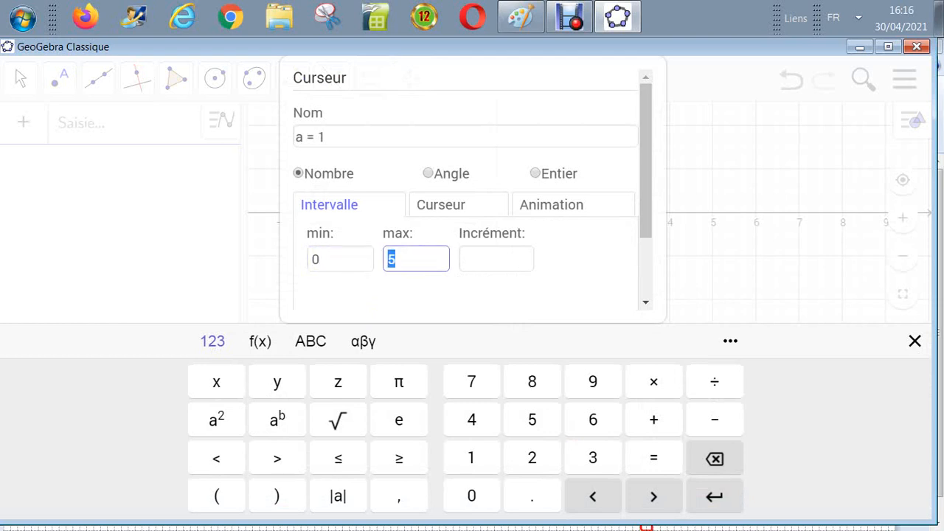
pyautogui.write('15')
pyautogui.press('Tab')
pyautogui.write('1')
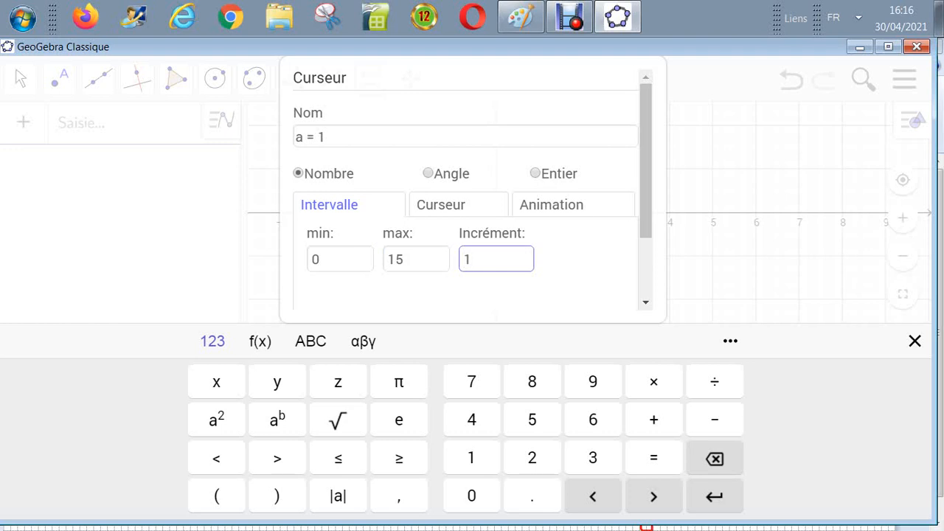
pyautogui.moveTo(646, 160); pyautogui.dragTo(646, 196)
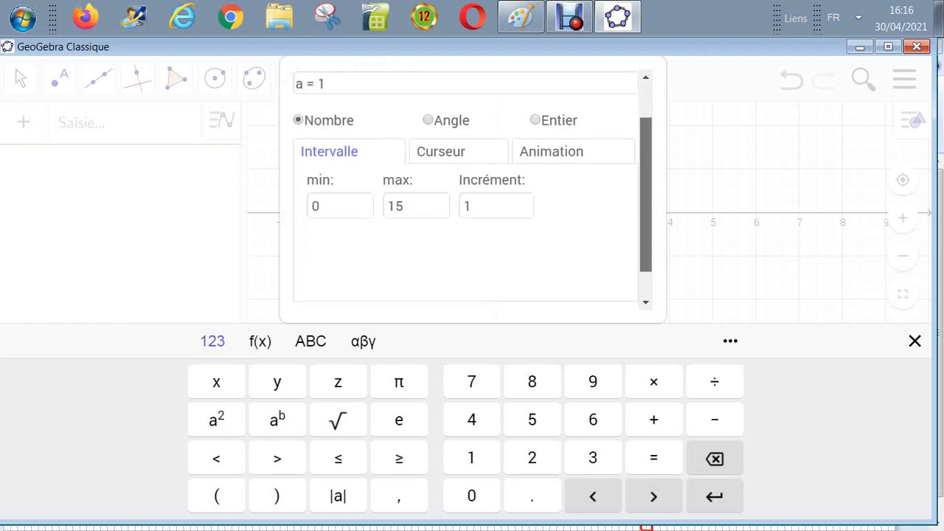
pyautogui.click(423, 207)
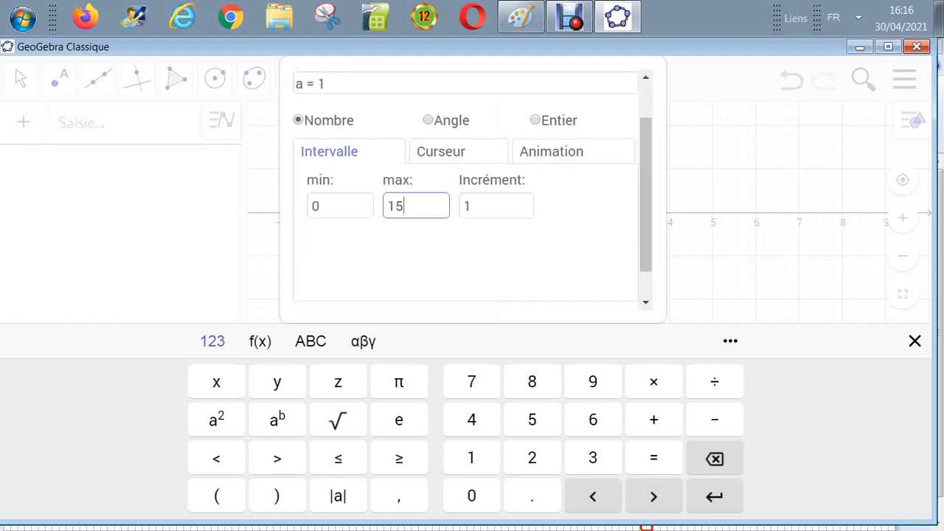
pyautogui.moveTo(646, 197); pyautogui.dragTo(645, 223)
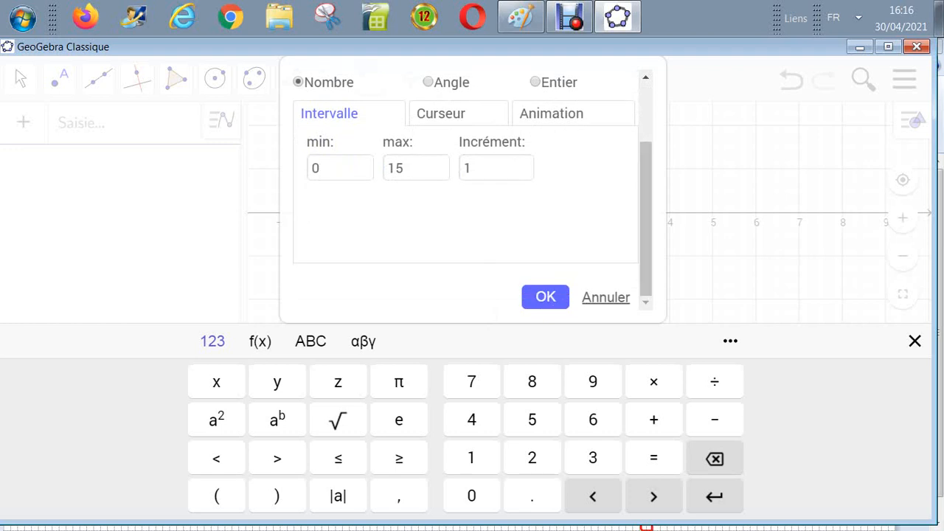
pyautogui.click(545, 296)
# Move slider a to 6.3 and activate the Move tool.
pyautogui.moveTo(605, 158); pyautogui.dragTo(666, 158)
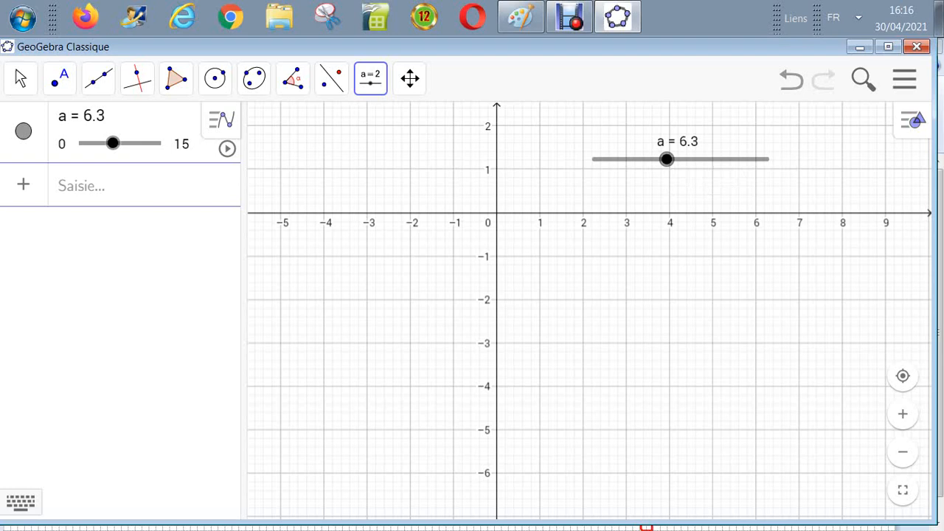
pyautogui.click(21, 78)
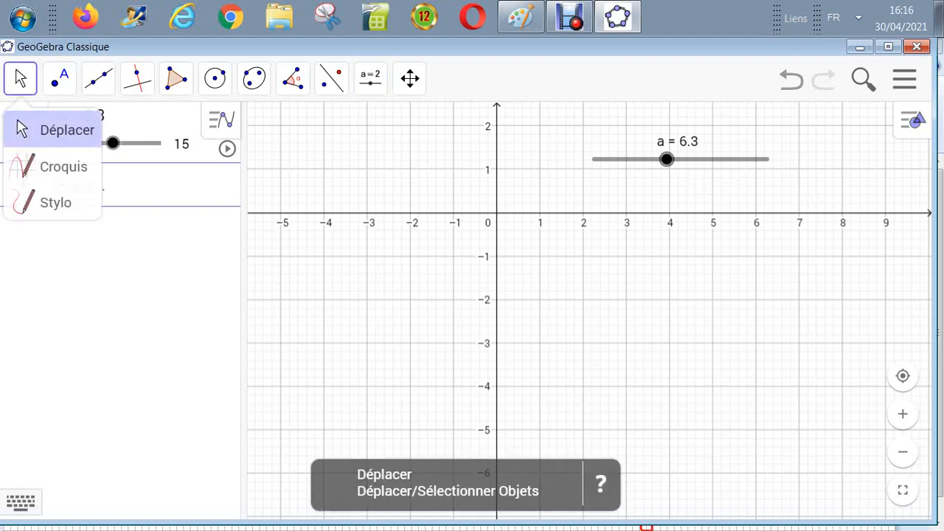
pyautogui.click(62, 129)
# Enter the circle equation x^2+(y-a)^2=a^2 in the algebra view and close the virtual keyboard.
pyautogui.moveTo(553, 221); pyautogui.dragTo(587, 471)
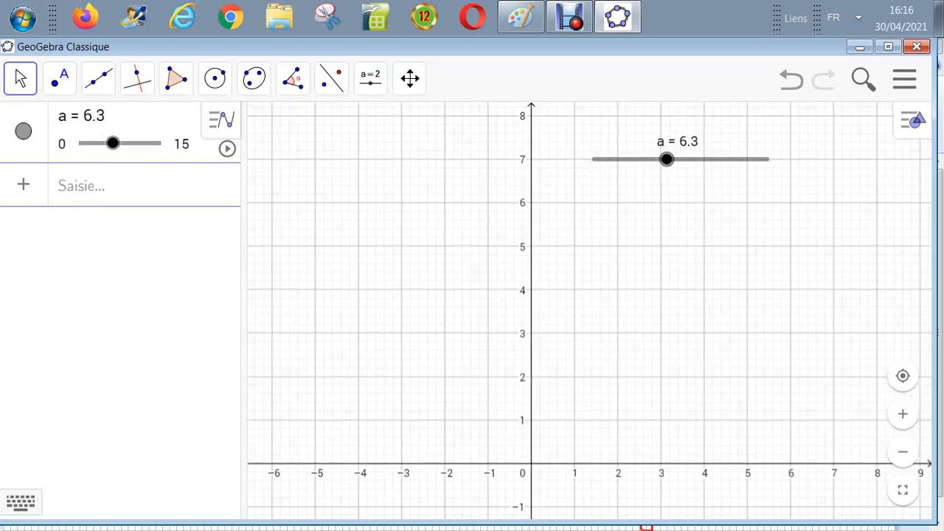
pyautogui.click(83, 186)
pyautogui.write('x^2')
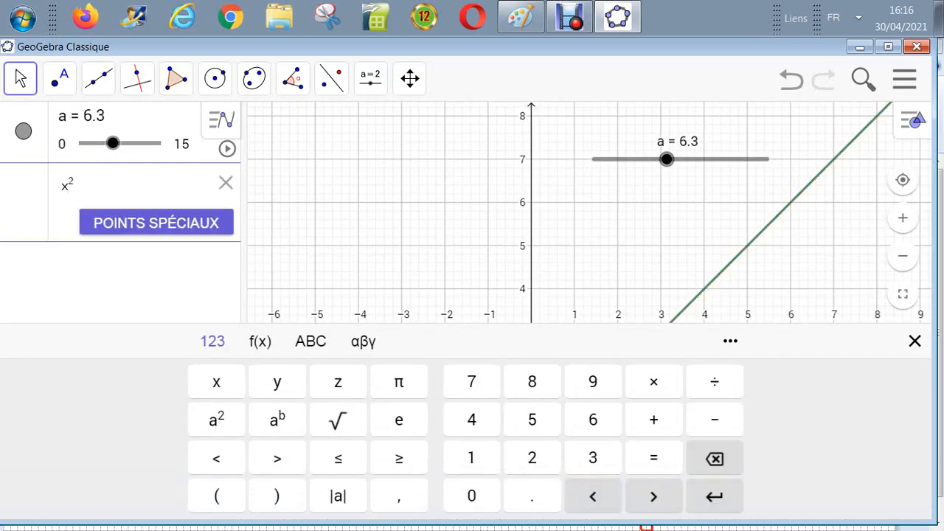
pyautogui.write('(y')
pyautogui.write('-a')
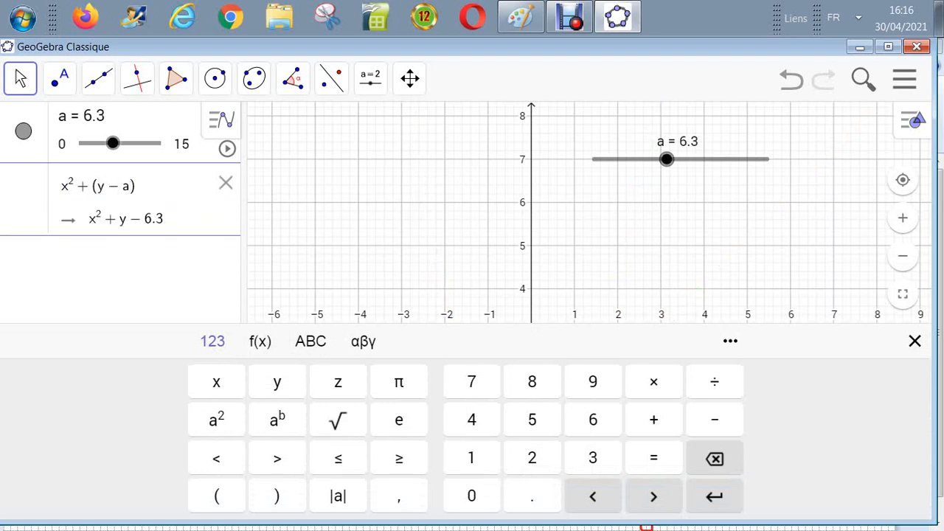
pyautogui.write(')^2')
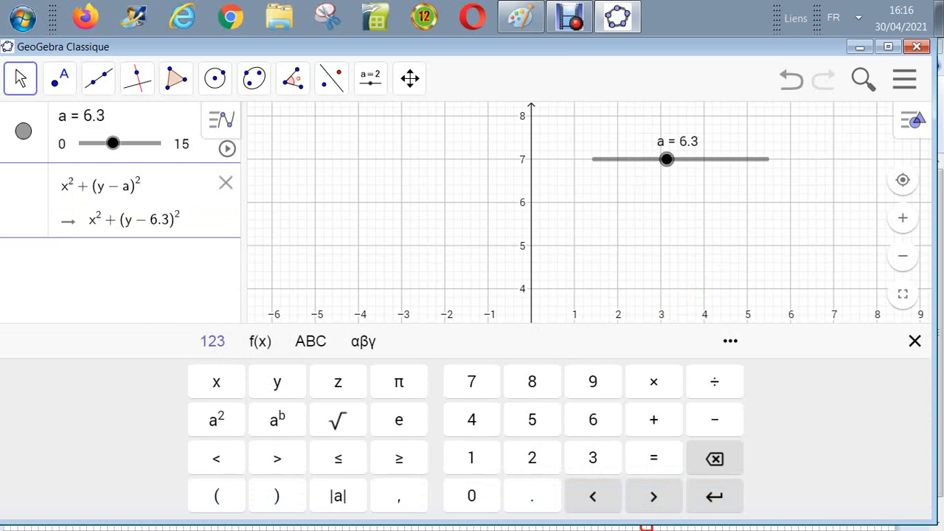
pyautogui.write('=a^2')
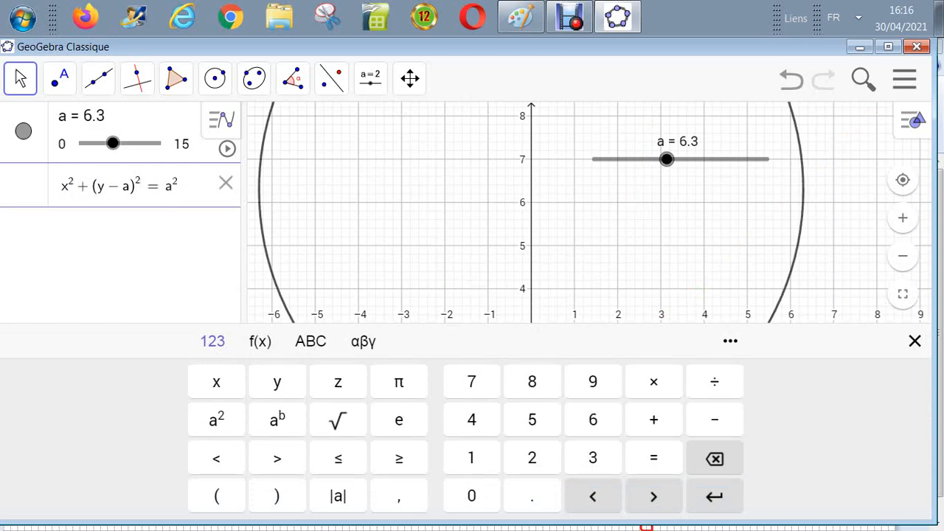
pyautogui.press('Return')
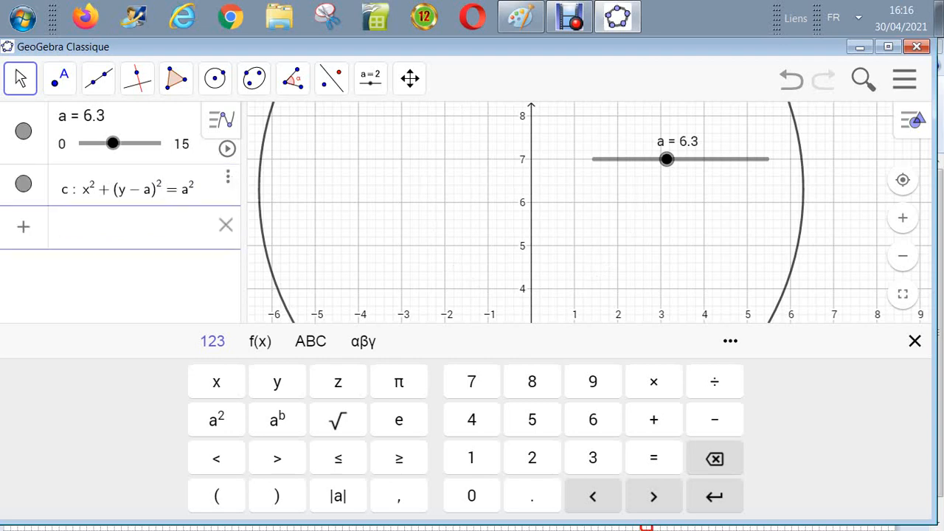
pyautogui.click(914, 340)
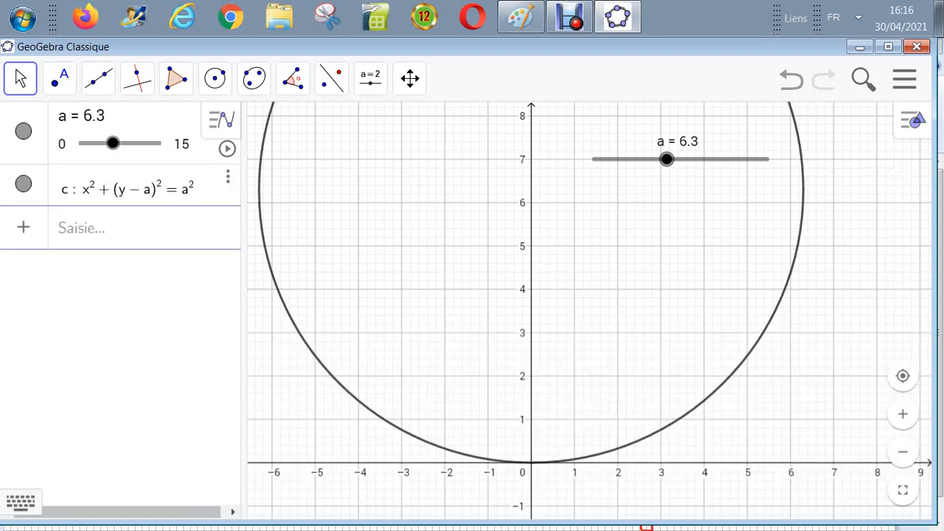
# Vary the circle's size by moving slider a up to 6.98 and back down to 3.9.
pyautogui.click(902, 452)
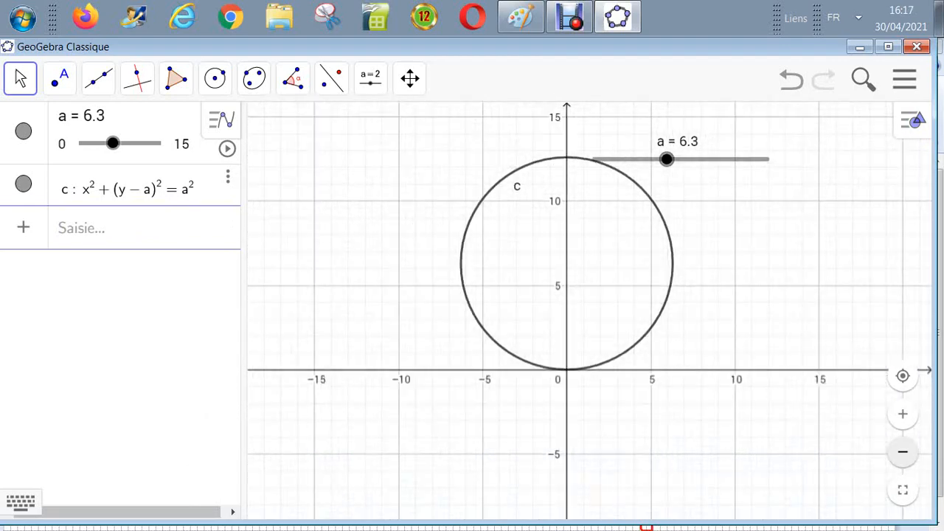
pyautogui.moveTo(667, 159)
pyautogui.mouseDown()
pyautogui.moveTo(618, 159)
pyautogui.moveTo(751, 159)
pyautogui.moveTo(607, 158)
pyautogui.moveTo(753, 158)
pyautogui.moveTo(594, 159)
pyautogui.moveTo(767, 158)
pyautogui.moveTo(674, 159)
pyautogui.mouseUp()
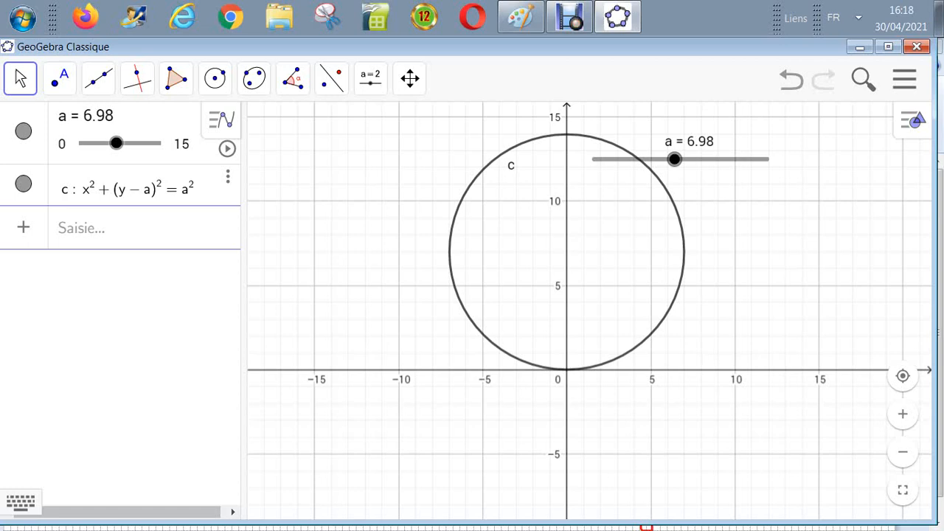
pyautogui.moveTo(590, 310); pyautogui.dragTo(587, 320)
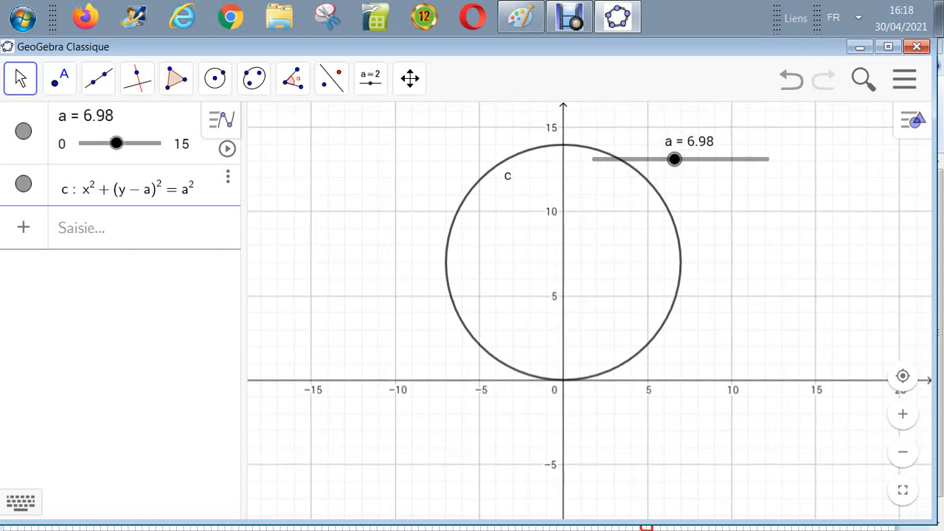
pyautogui.moveTo(674, 159); pyautogui.dragTo(638, 159)
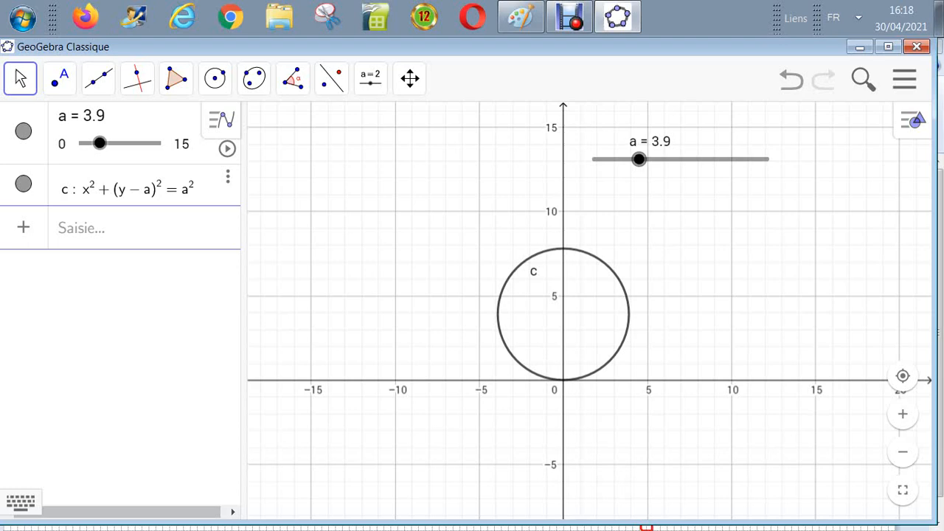
# Plot the parabola x^2 as a new function in the algebra view.
pyautogui.click(133, 227)
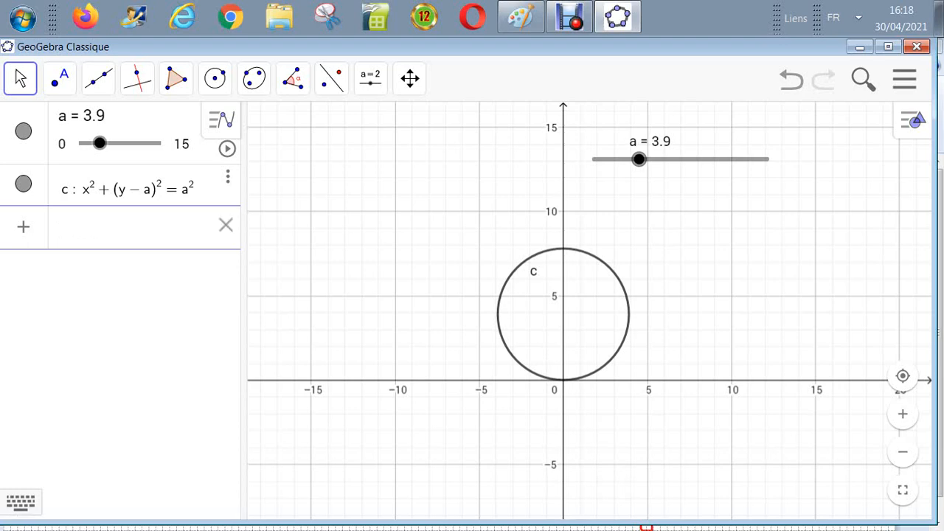
pyautogui.write('x^2')
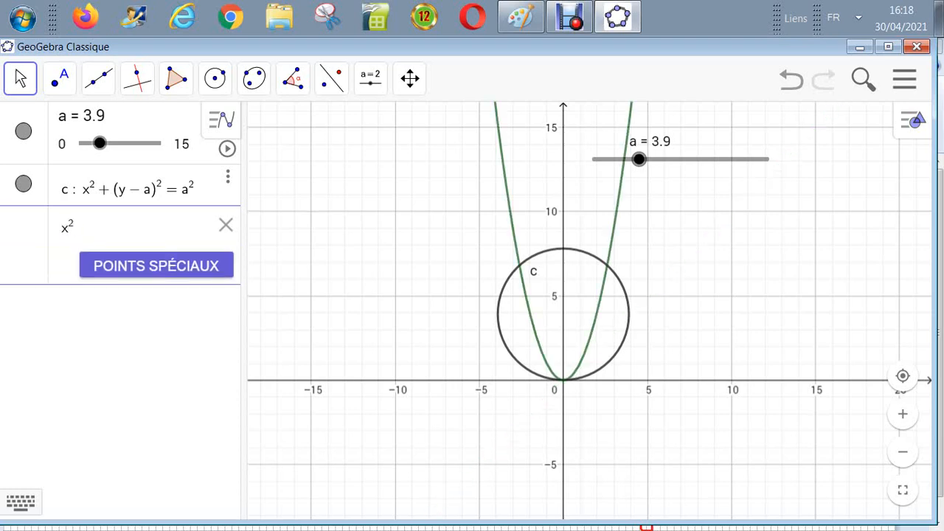
pyautogui.press('Return')
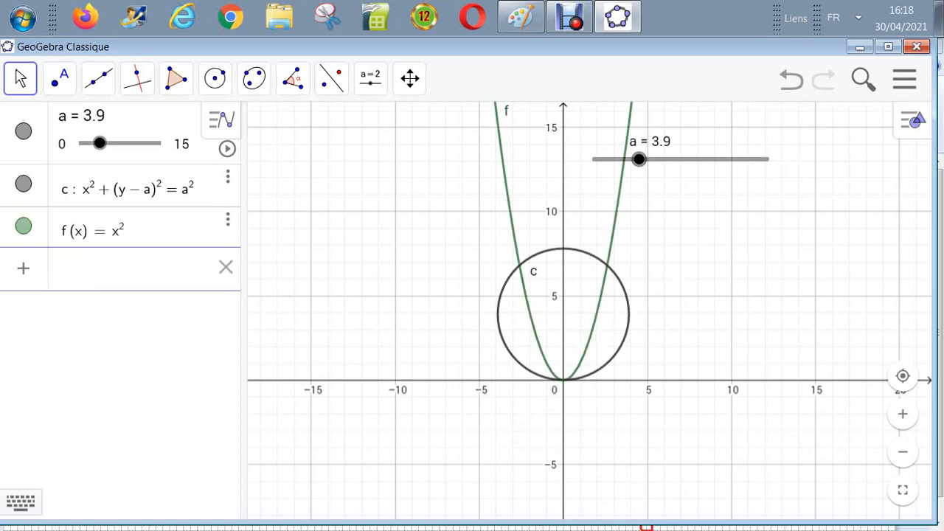
# Change the parabola's formula to x^2+a and move slider a to 3.
pyautogui.click(123, 230)
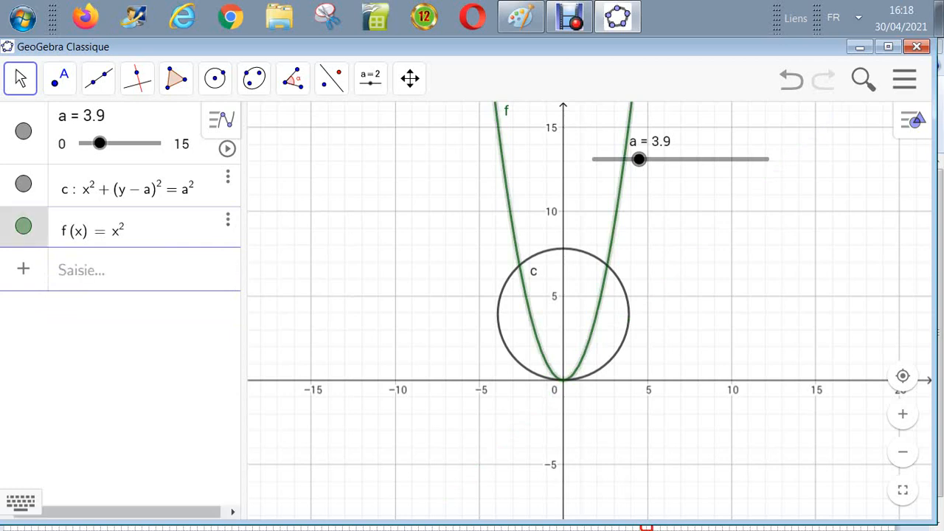
pyautogui.write('+')
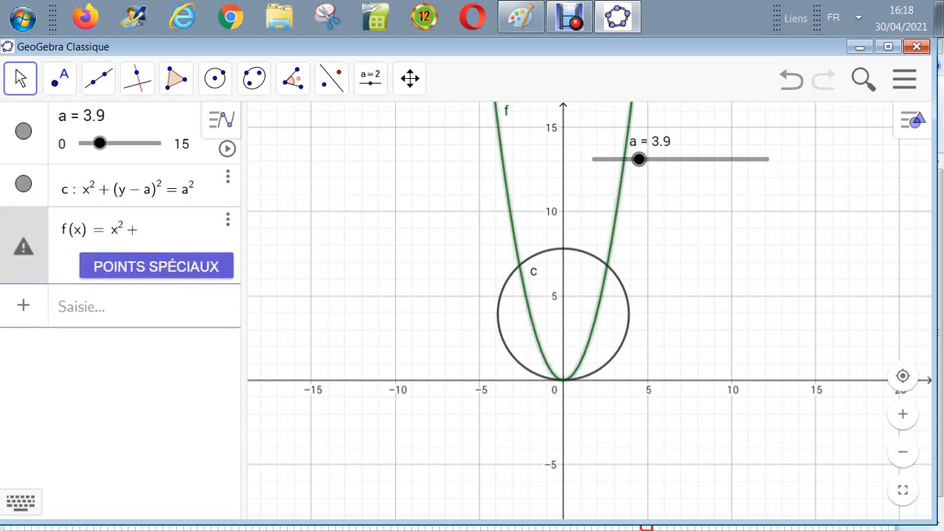
pyautogui.write('a')
pyautogui.press('Return')
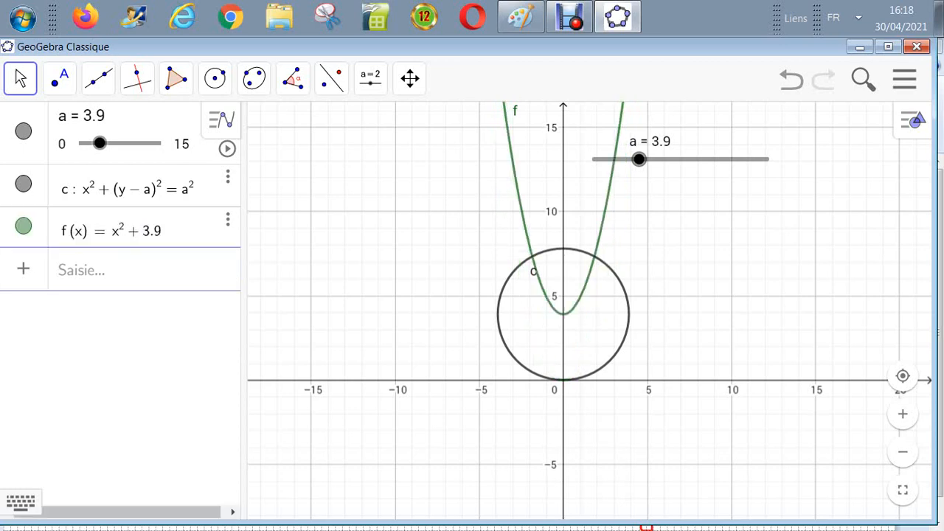
pyautogui.moveTo(638, 159)
pyautogui.mouseDown()
pyautogui.moveTo(724, 159)
pyautogui.moveTo(593, 159)
pyautogui.moveTo(685, 160)
pyautogui.moveTo(629, 160)
pyautogui.mouseUp()
# Enter the ellipse equation x^2/4 + y^2/16 = a^2 in the algebra view.
pyautogui.click(81, 269)
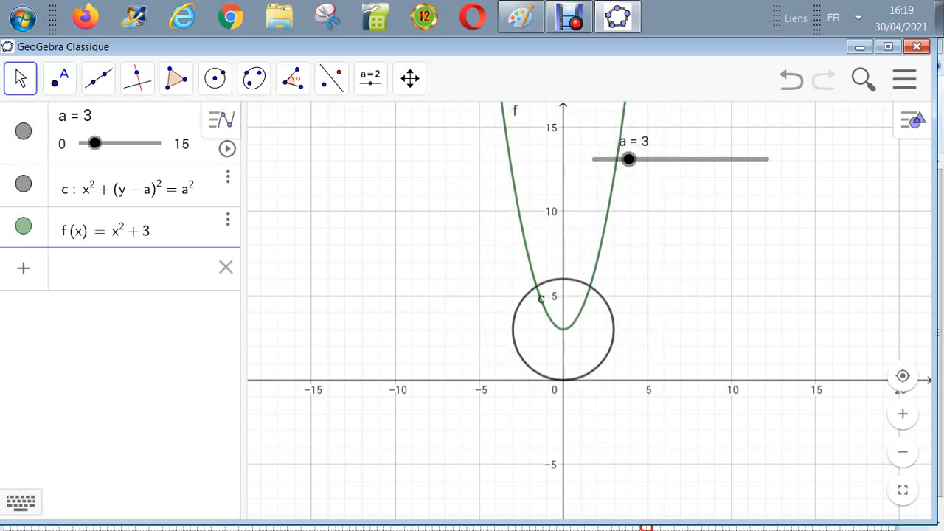
pyautogui.write('x^2')
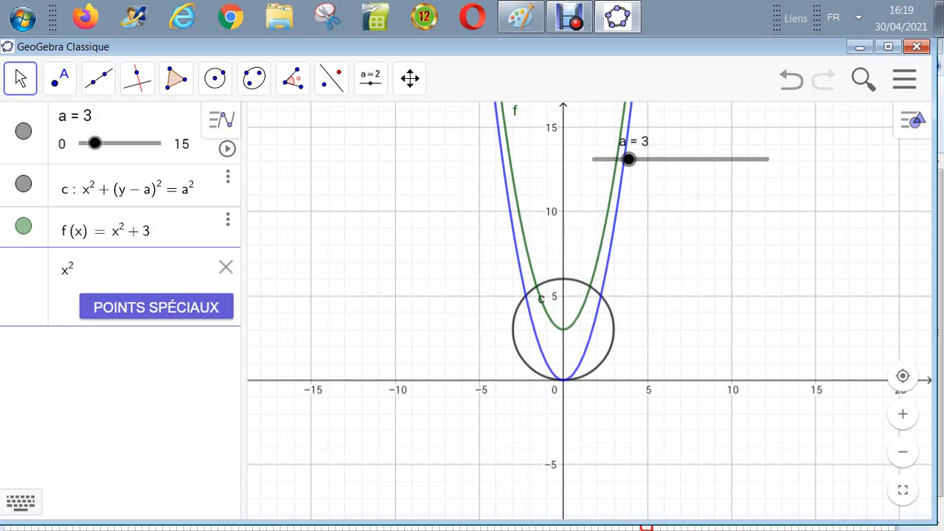
pyautogui.hotkey('shift', 'Return')
pyautogui.write('4')
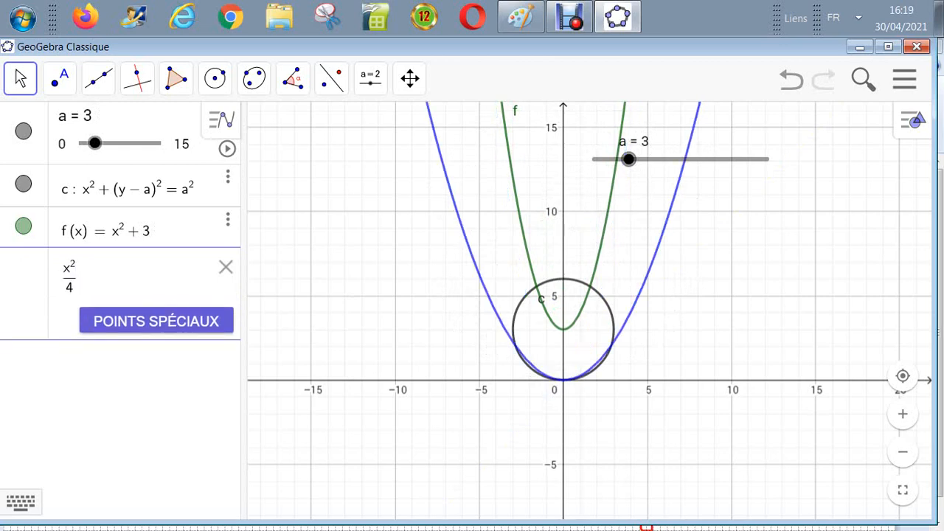
pyautogui.write('+y^2')
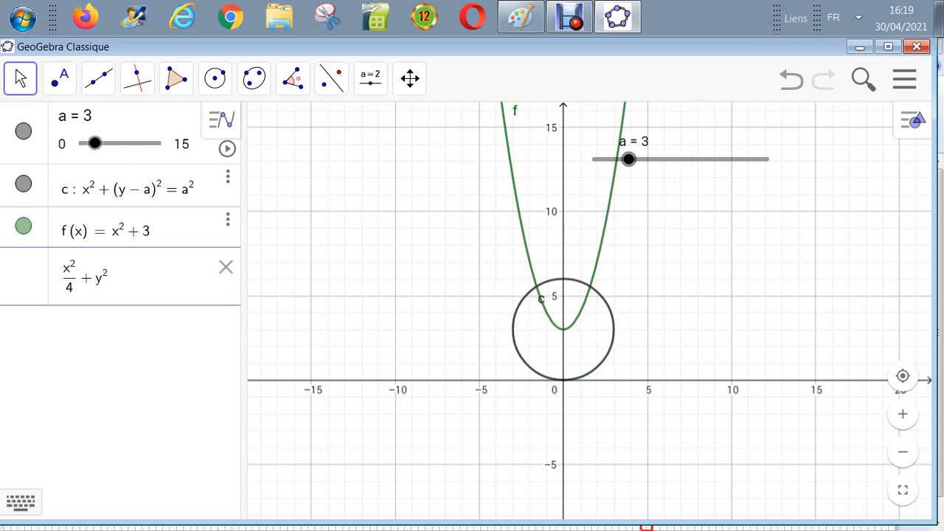
pyautogui.write('/')
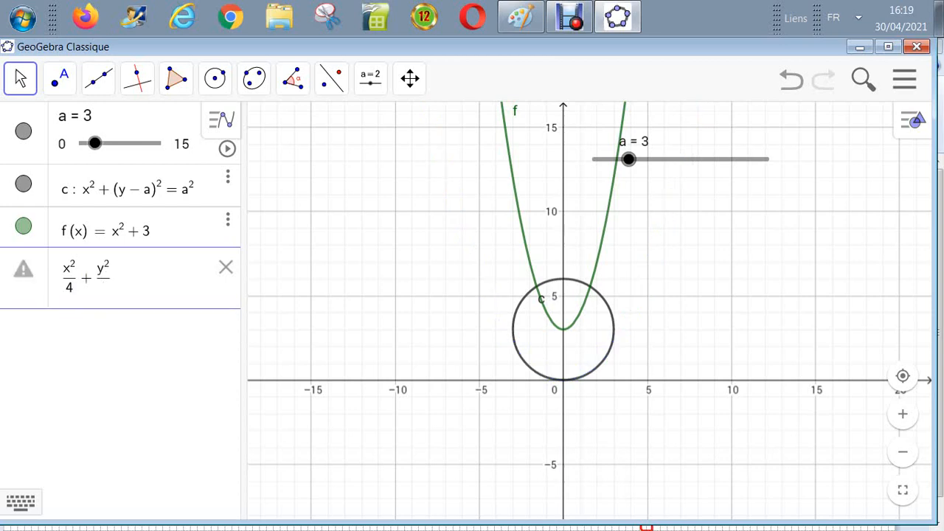
pyautogui.write('16')
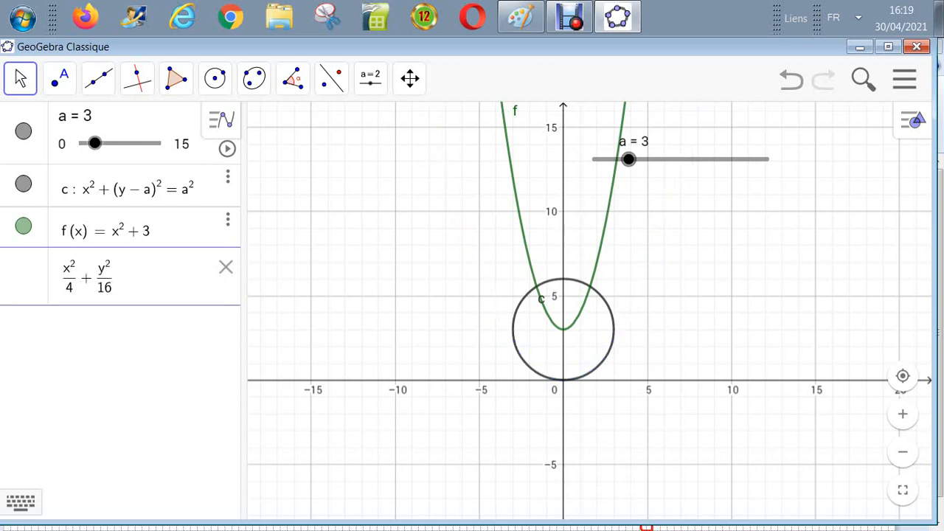
pyautogui.write('=')
pyautogui.press('BackSpace')
pyautogui.write('=a')
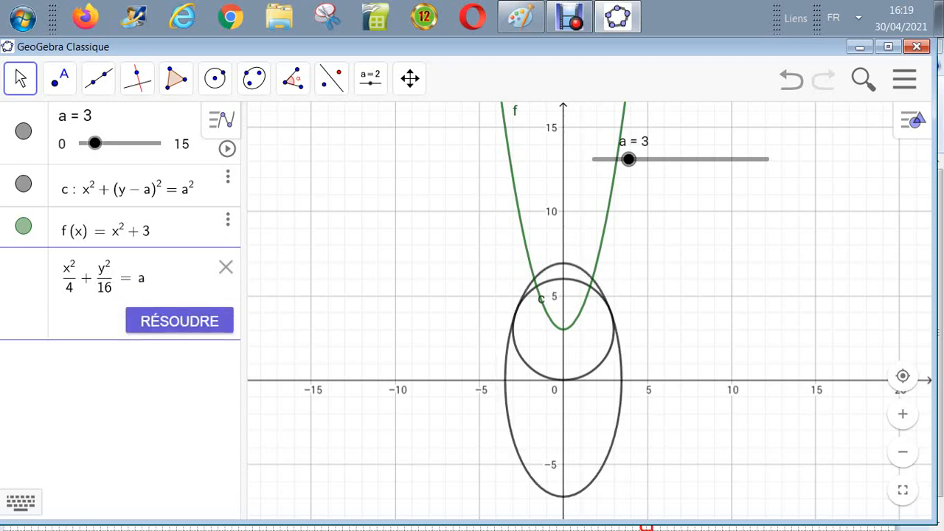
pyautogui.write('^2')
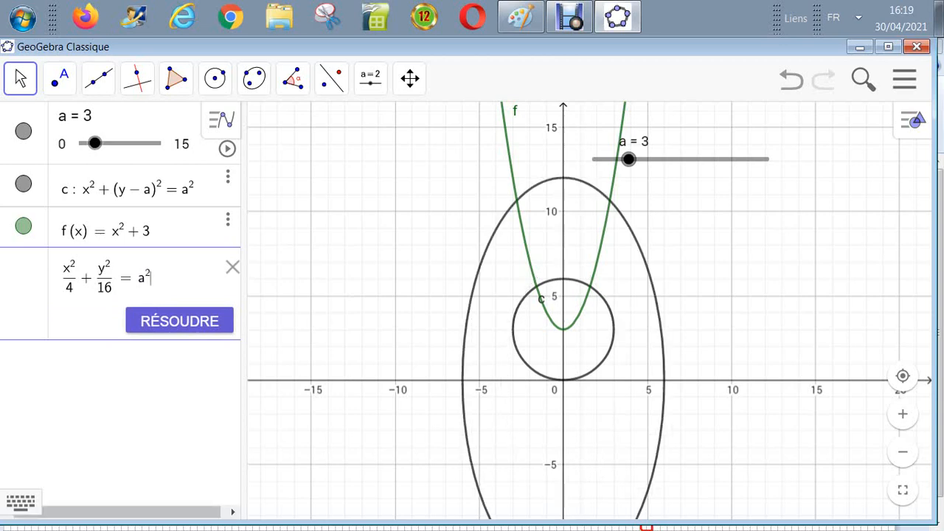
# Vary the size of the ellipse by moving slider a to 3.9.
pyautogui.click(903, 452)
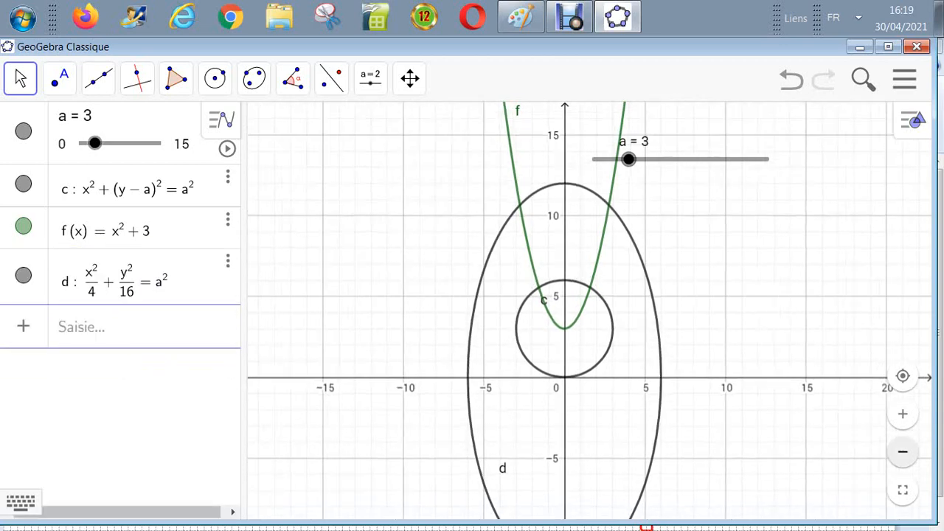
pyautogui.click(903, 452)
pyautogui.click(903, 452)
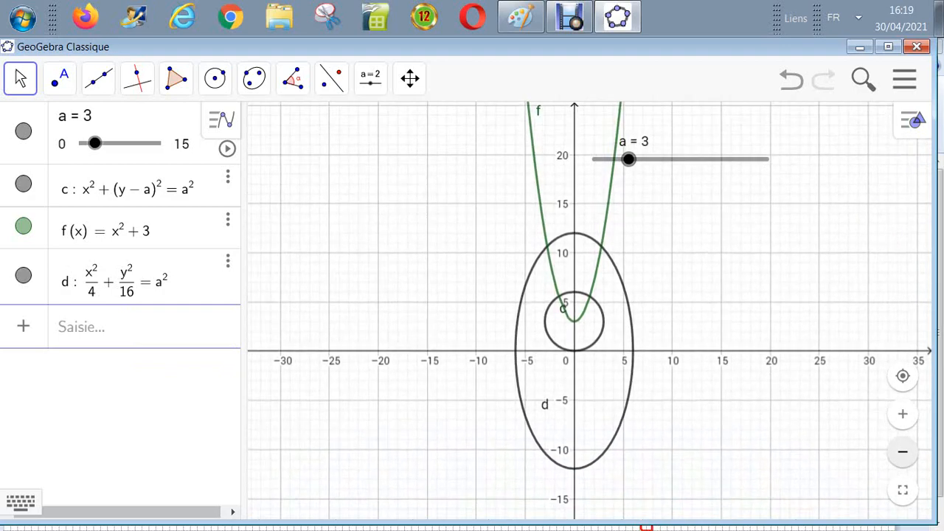
pyautogui.moveTo(628, 160)
pyautogui.mouseDown()
pyautogui.moveTo(680, 159)
pyautogui.moveTo(619, 159)
pyautogui.moveTo(711, 159)
pyautogui.moveTo(595, 160)
pyautogui.moveTo(671, 160)
pyautogui.moveTo(639, 159)
pyautogui.mouseUp()
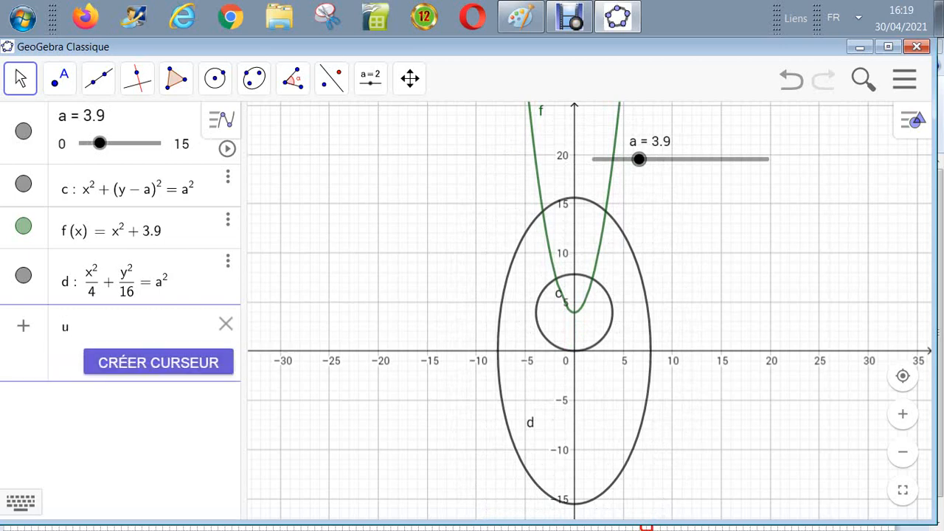
# Enter the line equation y = ax + 5 and change its slope by moving slider a to 2.7.
pyautogui.write('y ')
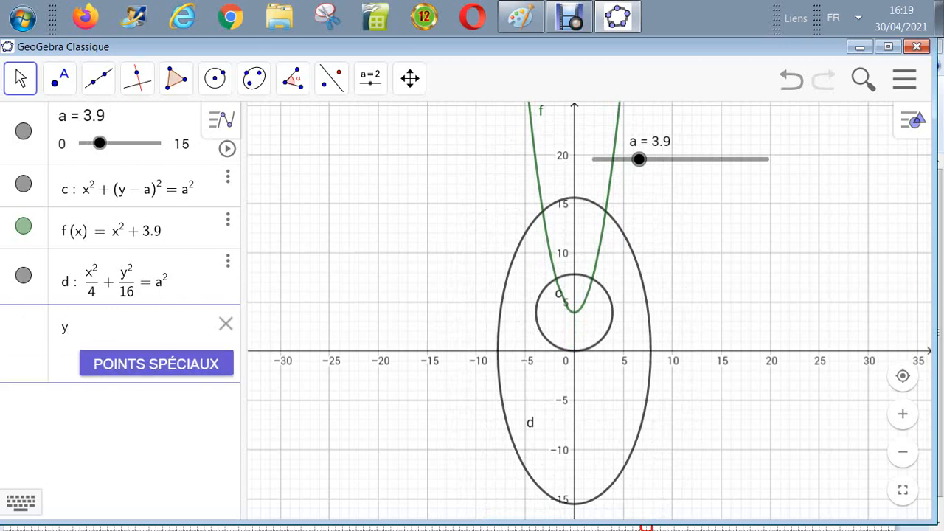
pyautogui.write('= ax')
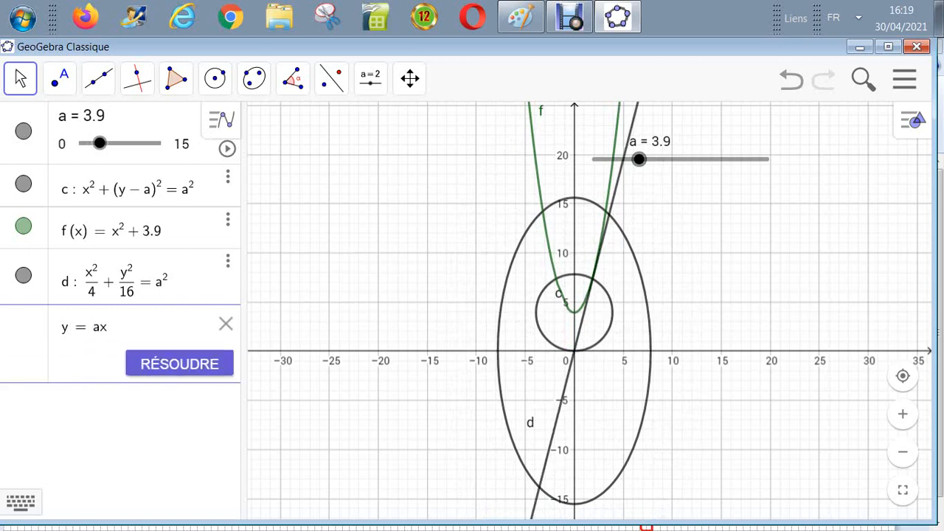
pyautogui.write(' + 5')
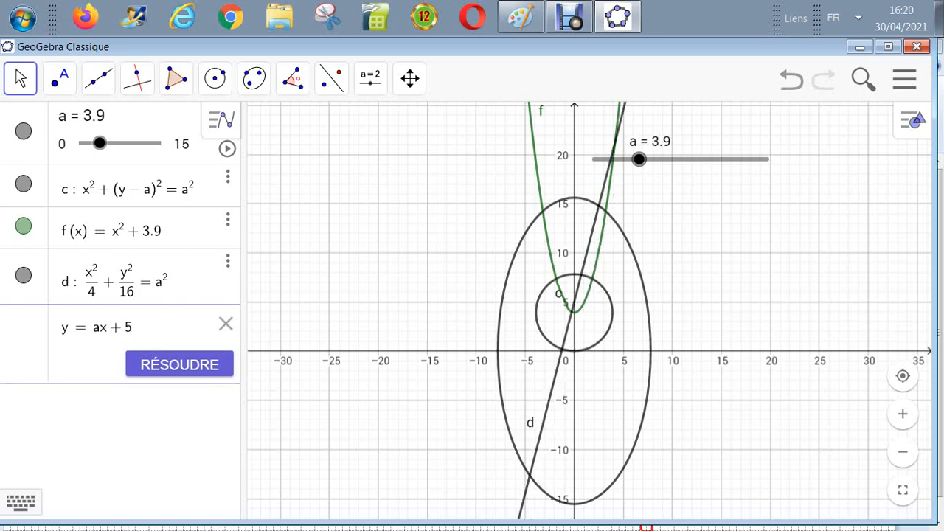
pyautogui.moveTo(639, 159)
pyautogui.mouseDown()
pyautogui.moveTo(737, 159)
pyautogui.moveTo(592, 159)
pyautogui.moveTo(684, 158)
pyautogui.moveTo(623, 158)
pyautogui.mouseUp()
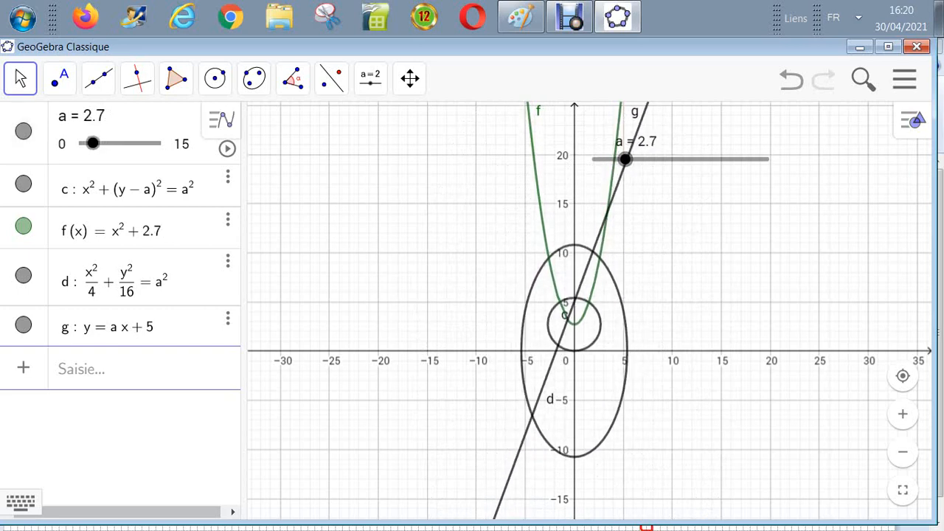
# Enter the sine curve y = sin(ax) and vary it by moving slider a to 5.56.
pyautogui.click(118, 369)
pyautogui.write('y ')
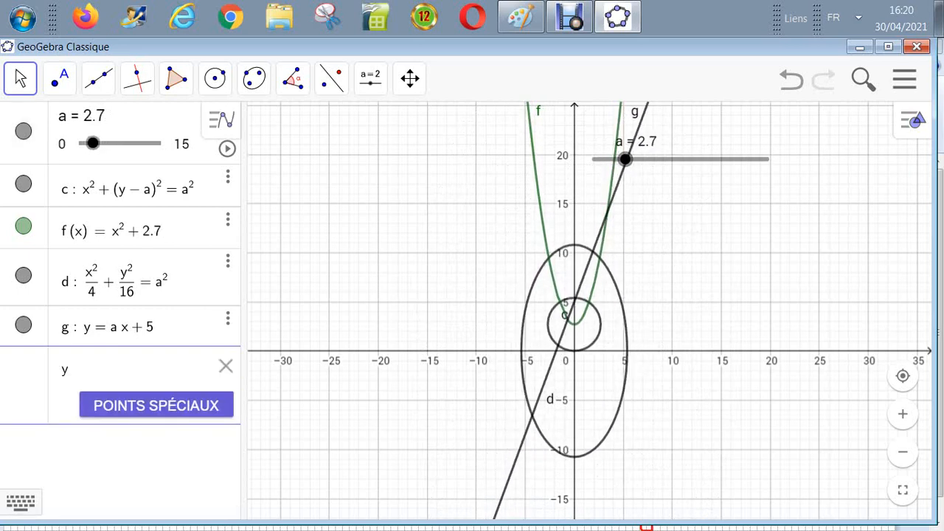
pyautogui.write('= si')
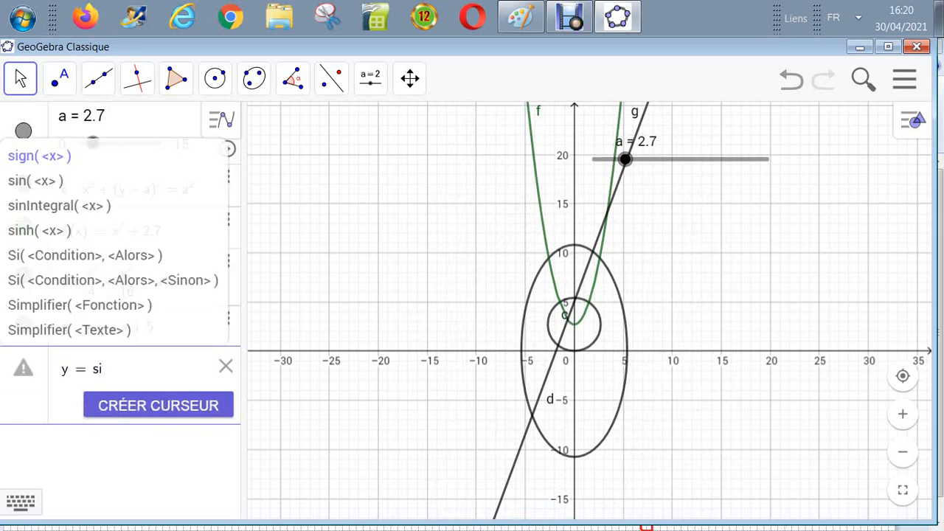
pyautogui.write('n (ax')
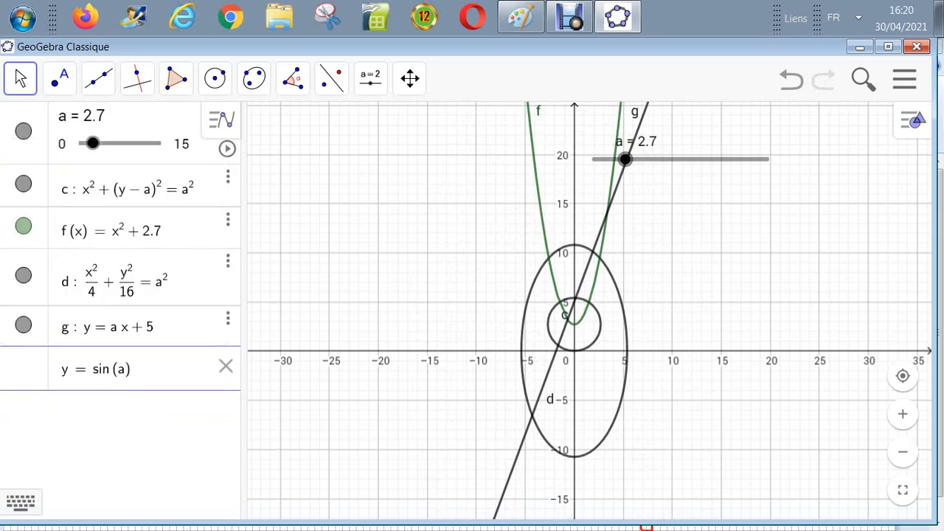
pyautogui.press('Return')
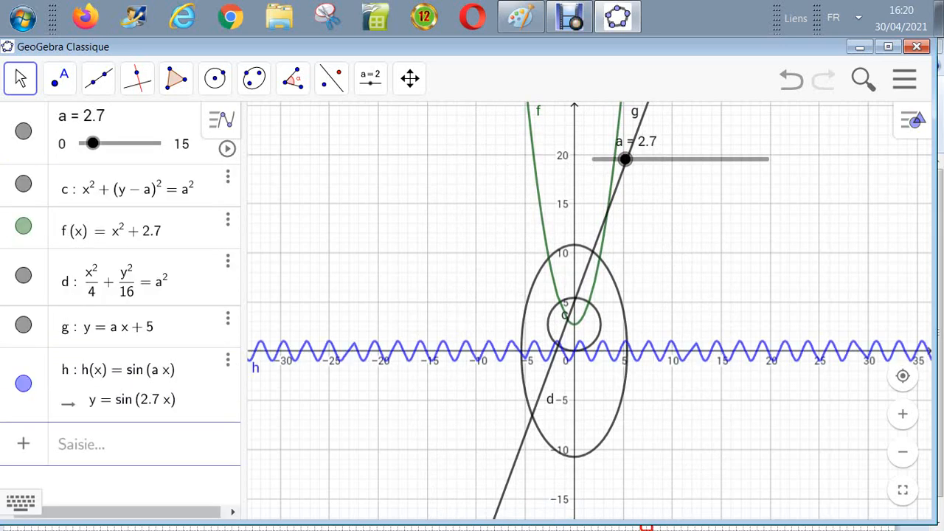
pyautogui.moveTo(624, 158)
pyautogui.mouseDown()
pyautogui.moveTo(720, 158)
pyautogui.moveTo(597, 158)
pyautogui.moveTo(683, 159)
pyautogui.moveTo(604, 159)
pyautogui.moveTo(642, 159)
pyautogui.moveTo(625, 159)
pyautogui.mouseUp()
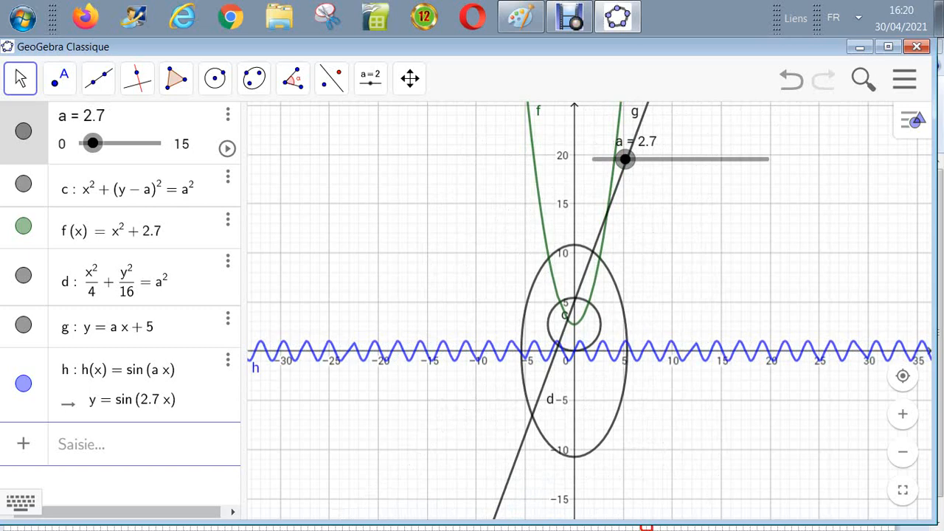
pyautogui.moveTo(625, 158); pyautogui.dragTo(658, 159)
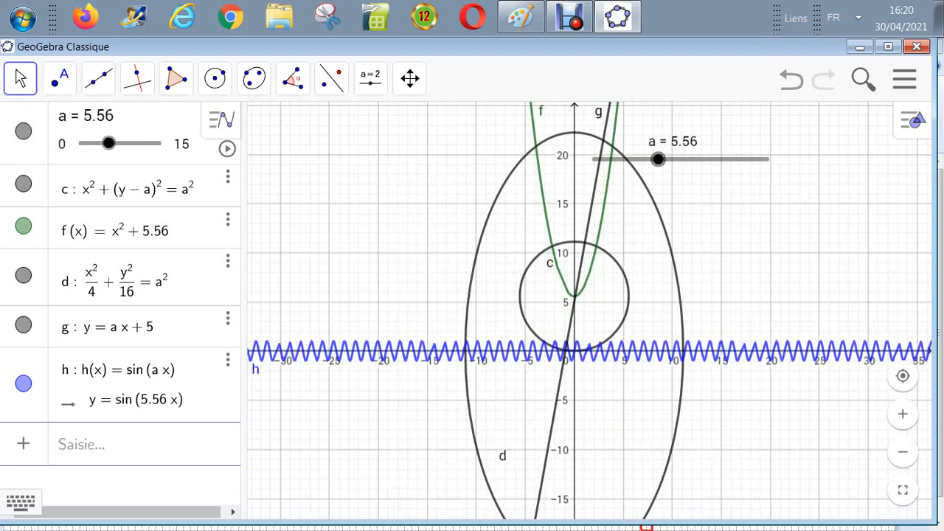
# Enter asin(x) as a new function in the algebra view.
pyautogui.click(82, 444)
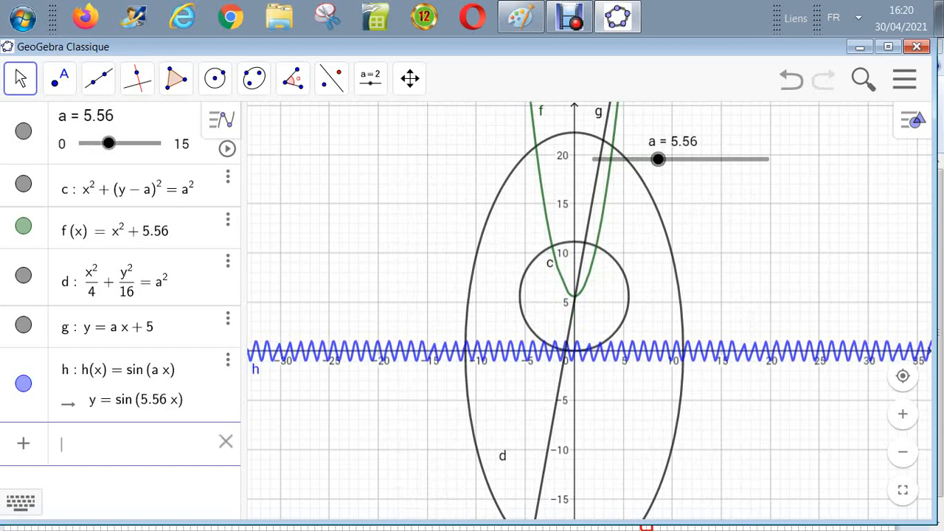
pyautogui.write('asin')
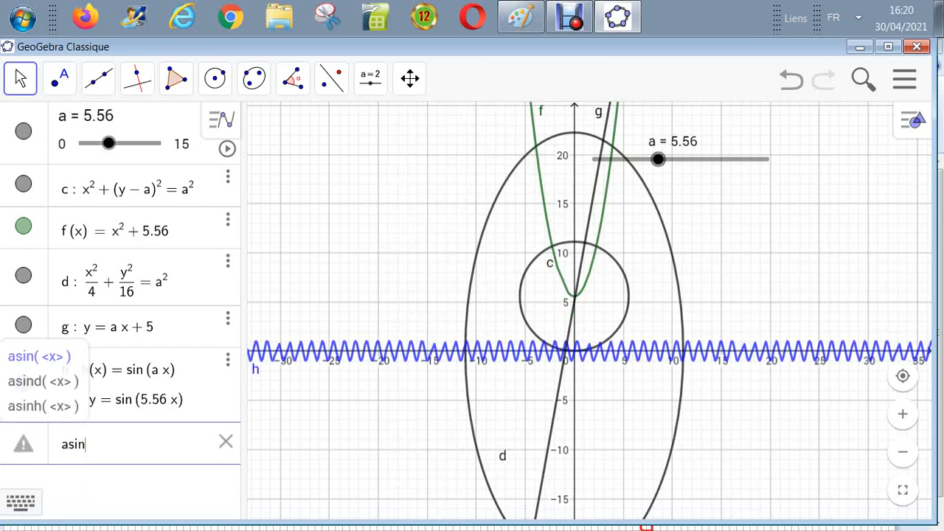
pyautogui.write('x')
pyautogui.press('Return')
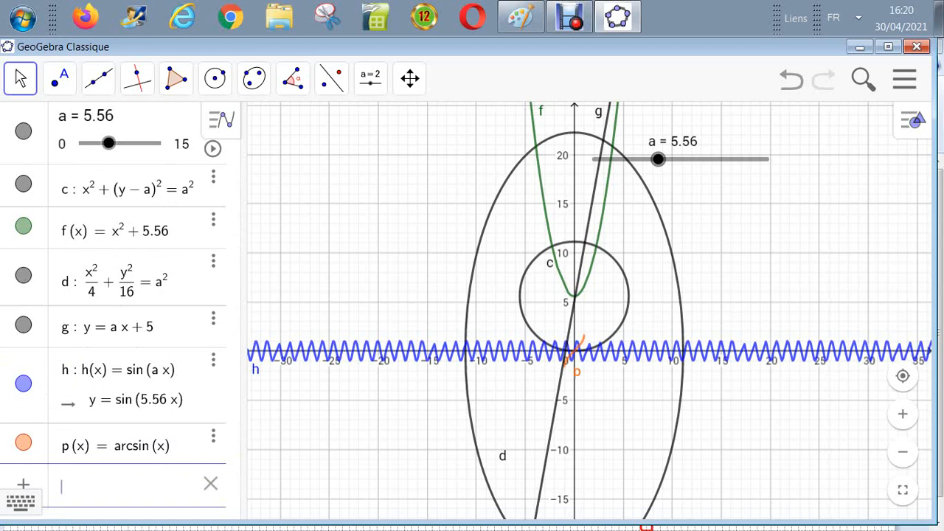
# Replace the arcsin(x) definition of function p with a*sin(x).
pyautogui.click(148, 446)
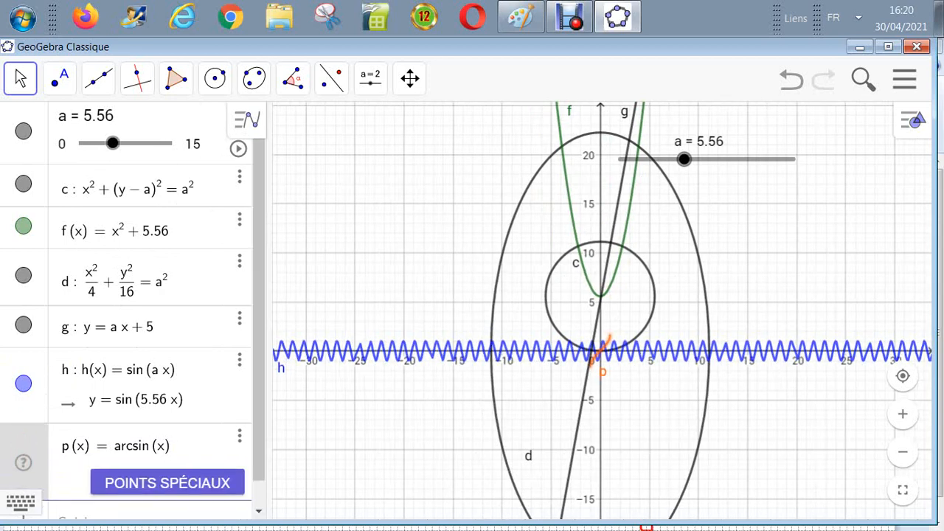
pyautogui.press('BackSpace')
pyautogui.press('BackSpace')
pyautogui.press('BackSpace')
pyautogui.press('BackSpace')
pyautogui.press('BackSpace')
pyautogui.press('BackSpace')
pyautogui.press('BackSpace')
pyautogui.press('BackSpace')
pyautogui.press('BackSpace')
pyautogui.press('BackSpace')
pyautogui.press('BackSpace')
pyautogui.press('BackSpace')
pyautogui.press('BackSpace')
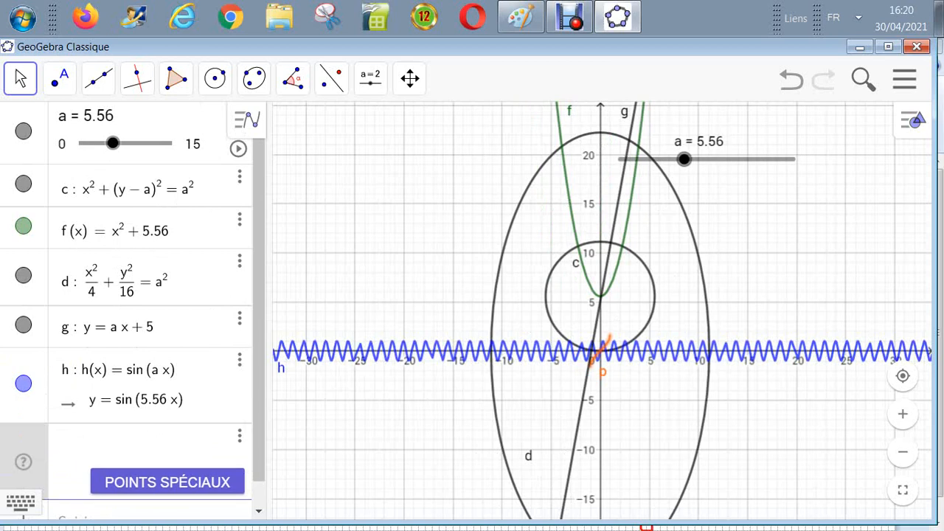
pyautogui.write('a*sin')
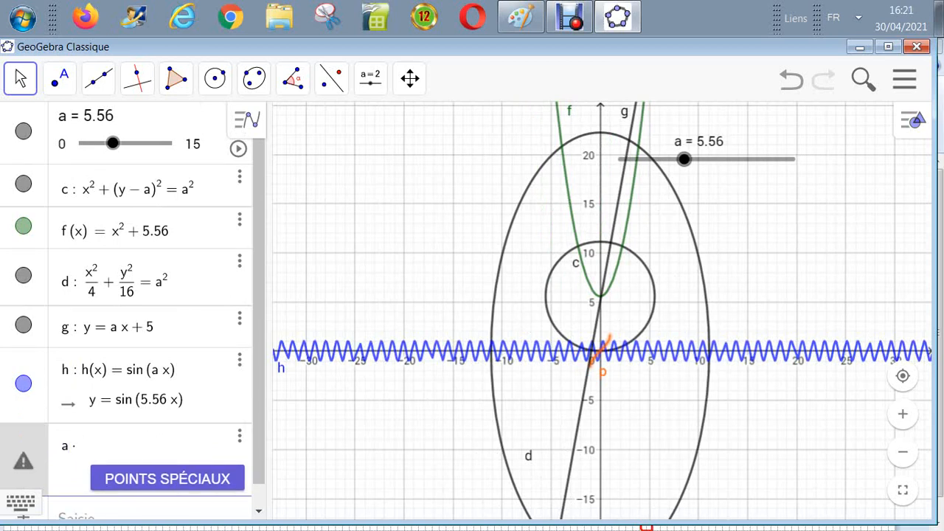
pyautogui.write('(')
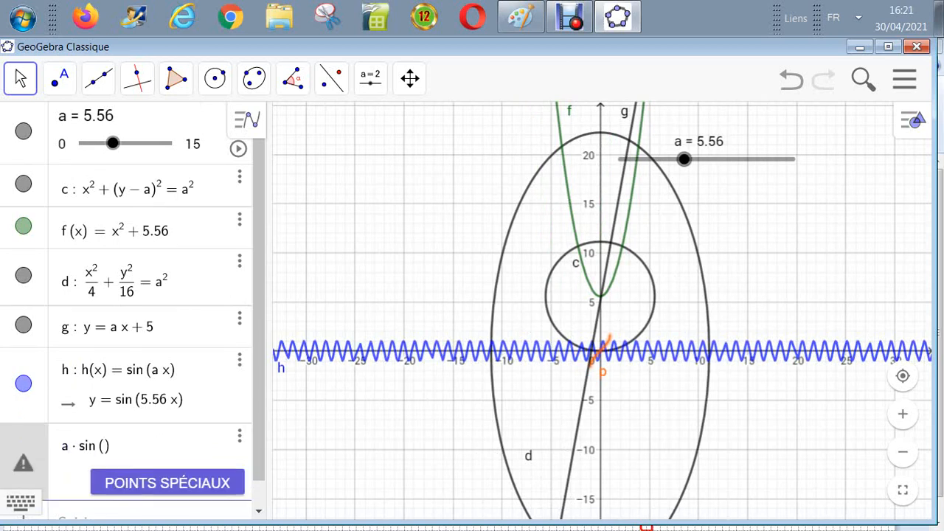
pyautogui.write('x')
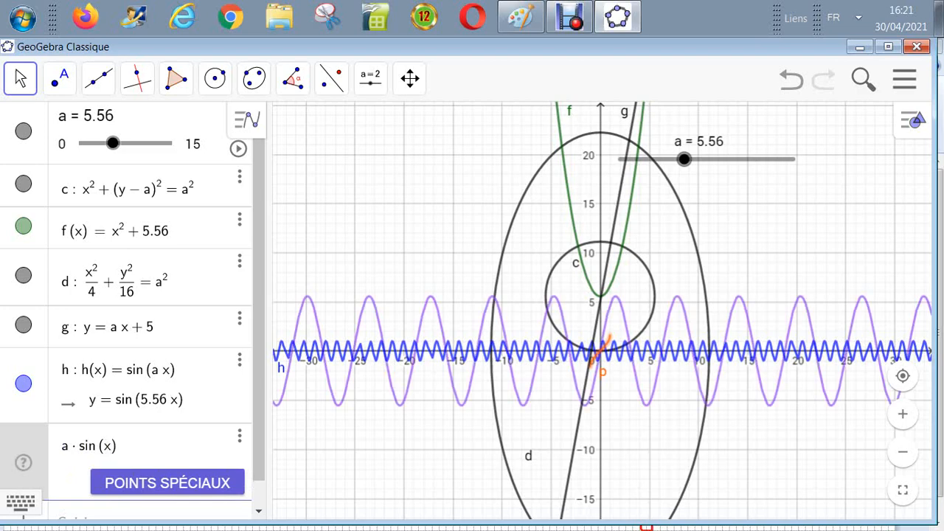
pyautogui.press('Return')
# Vary the amplitude of the a*sin(x) curve by lowering slider a to 3.68 and raising it gradually to 10.2.
pyautogui.moveTo(103, 143)
pyautogui.mouseDown()
pyautogui.moveTo(157, 144)
pyautogui.moveTo(89, 143)
pyautogui.moveTo(114, 143)
pyautogui.moveTo(98, 143)
pyautogui.mouseUp()
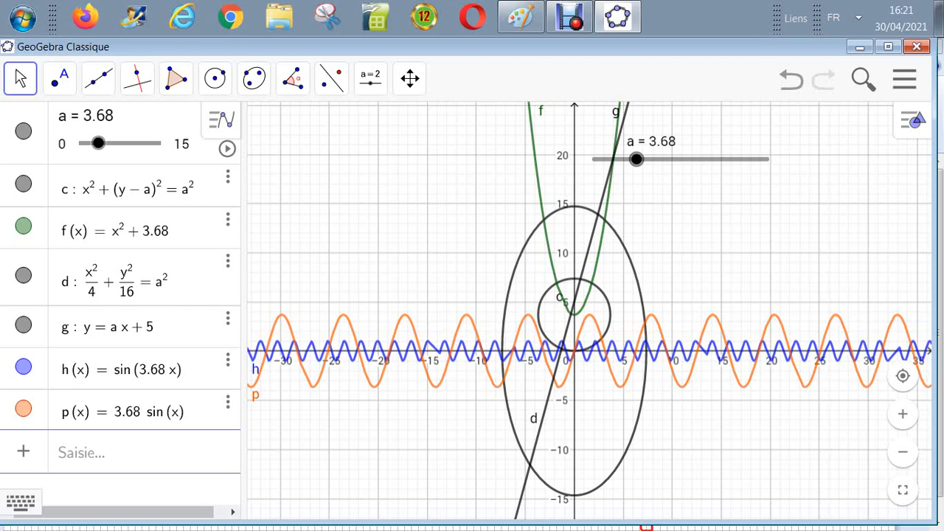
pyautogui.moveTo(98, 143); pyautogui.dragTo(103, 143)
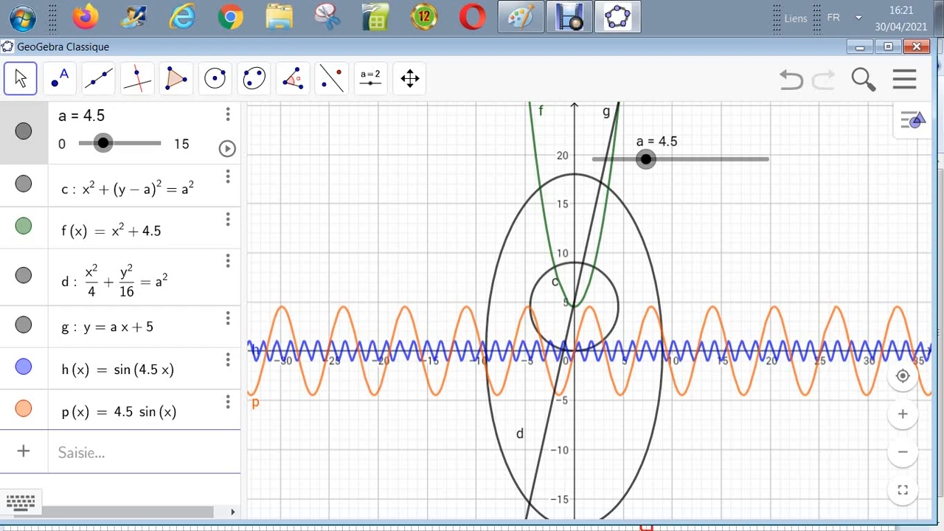
pyautogui.press('Right')
pyautogui.press('Right')
pyautogui.press('Right')
pyautogui.press('Right')
pyautogui.press('Right')
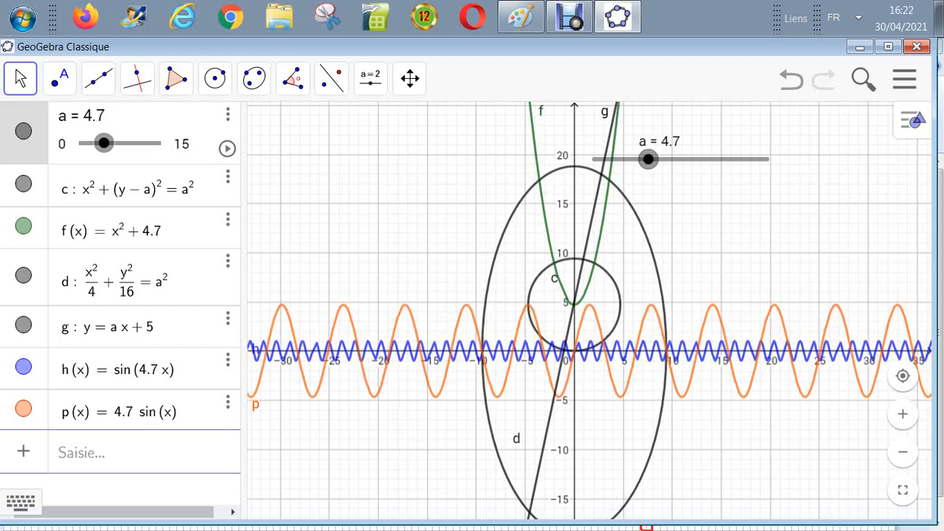
pyautogui.press('Right')
pyautogui.press('Right')
pyautogui.press('Right')
pyautogui.press('Right')
pyautogui.press('Right')
pyautogui.press('Right')
pyautogui.press('Right')
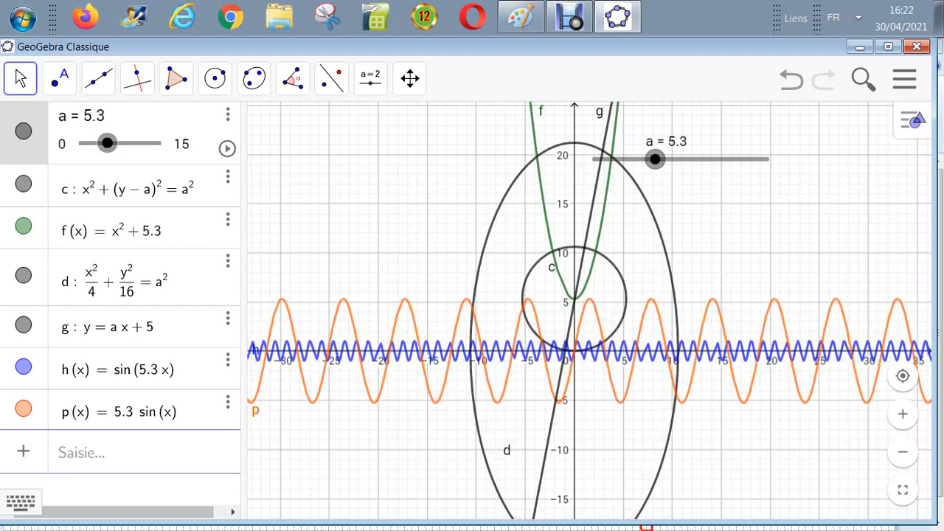
pyautogui.press('Right')
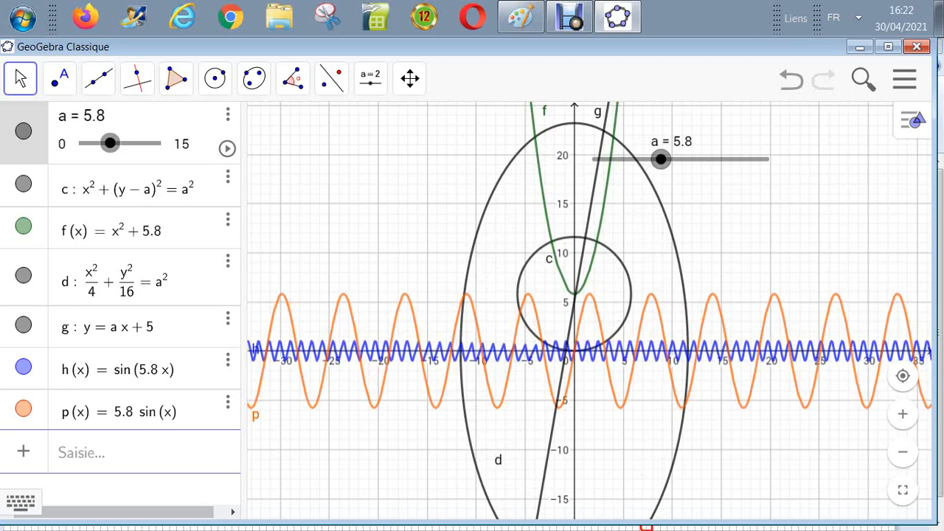
pyautogui.press('Right')
pyautogui.press('Right')
pyautogui.press('Right')
pyautogui.press('Right')
pyautogui.press('Right')
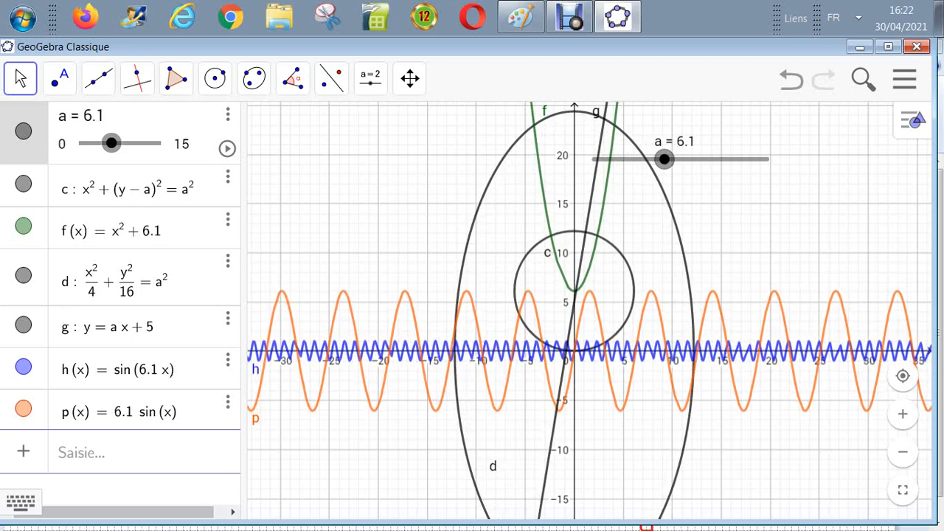
pyautogui.press('Right')
pyautogui.press('Right')
pyautogui.press('Right')
pyautogui.press('Right')
pyautogui.press('Right')
pyautogui.press('Right')
pyautogui.press('Right')
pyautogui.press('Right')
pyautogui.press('Right')
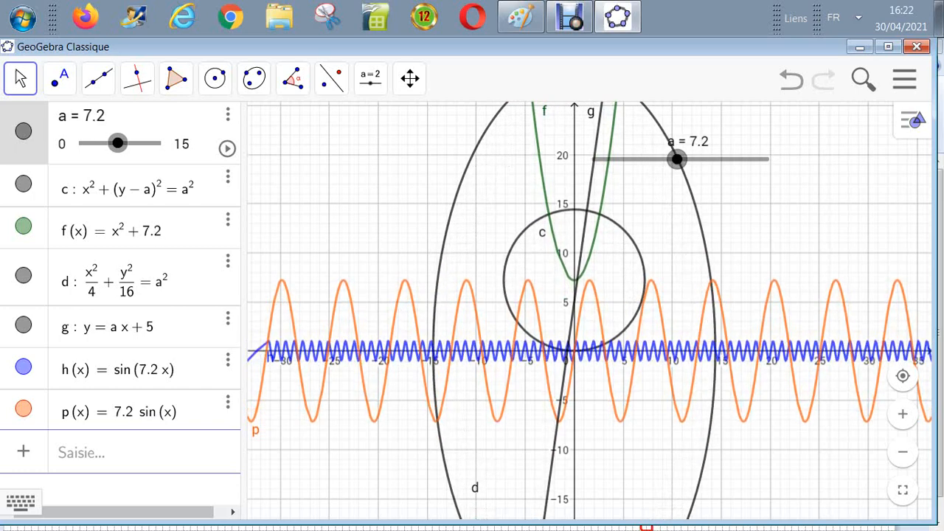
pyautogui.press('Right')
pyautogui.press('Right')
pyautogui.press('Right')
pyautogui.press('Right')
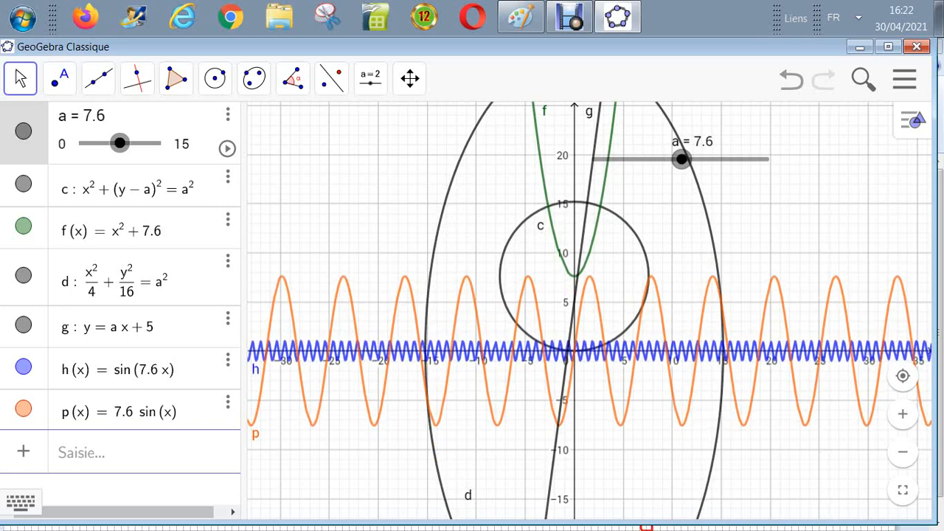
pyautogui.moveTo(682, 159); pyautogui.dragTo(710, 159)
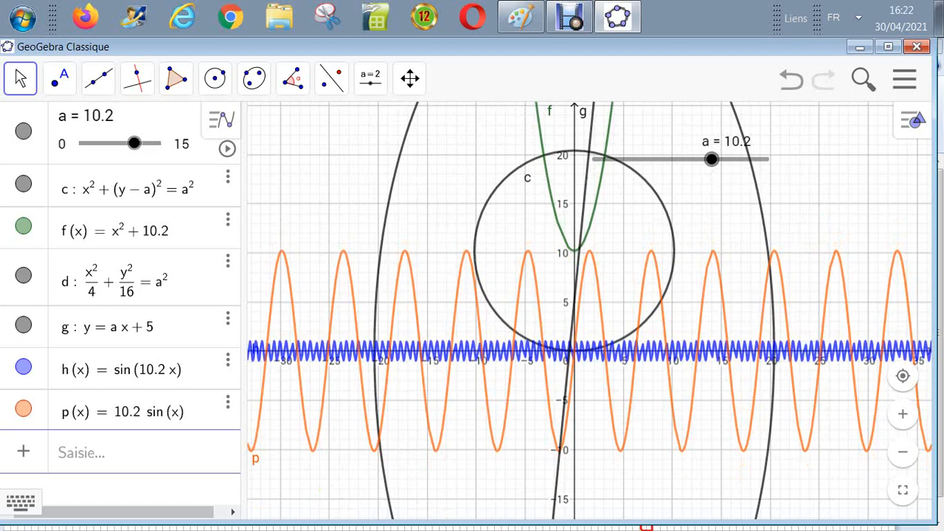
# Enter sinh(a) as a new expression in the algebra view.
pyautogui.click(133, 452)
pyautogui.write('sin')
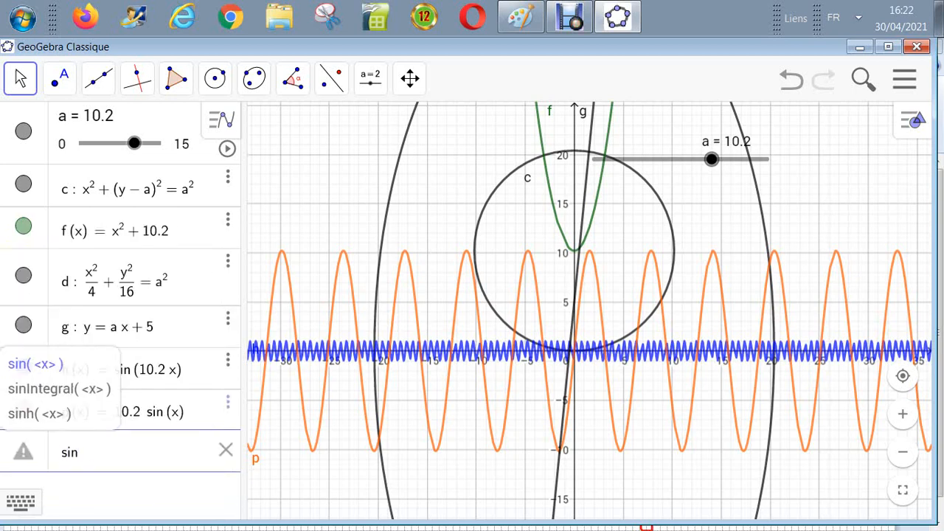
pyautogui.write('h (')
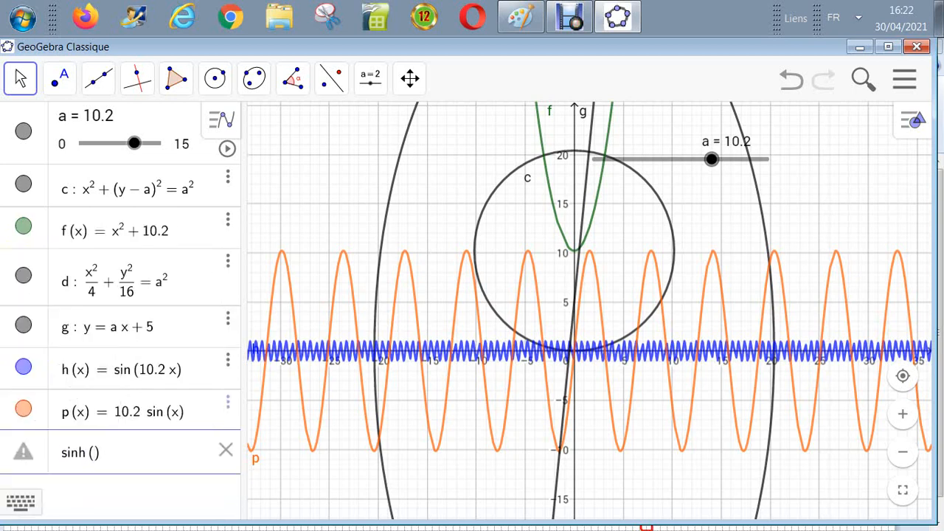
pyautogui.write('a')
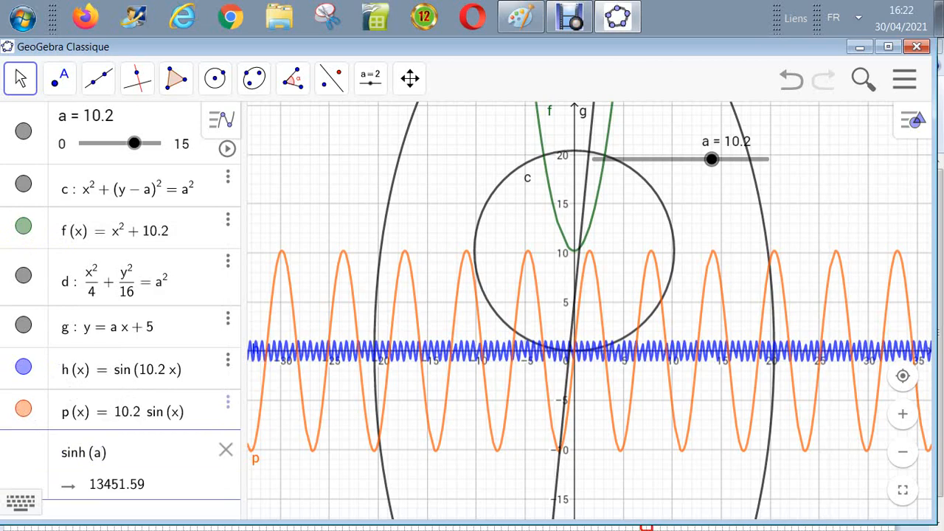
pyautogui.press('Return')
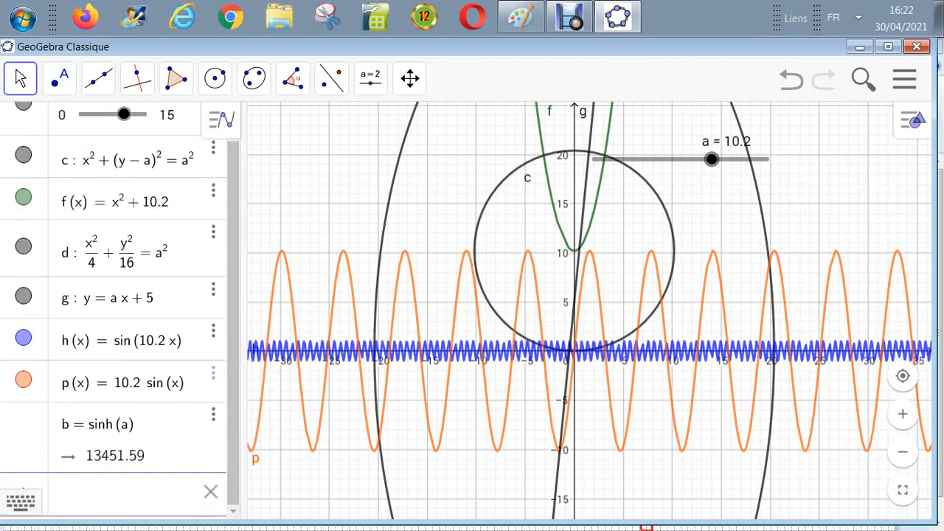
# Sweep slider a from 0 to 15 to vary all the curves and sinh(a), and leave it at 3.
pyautogui.moveTo(711, 159); pyautogui.dragTo(594, 160)
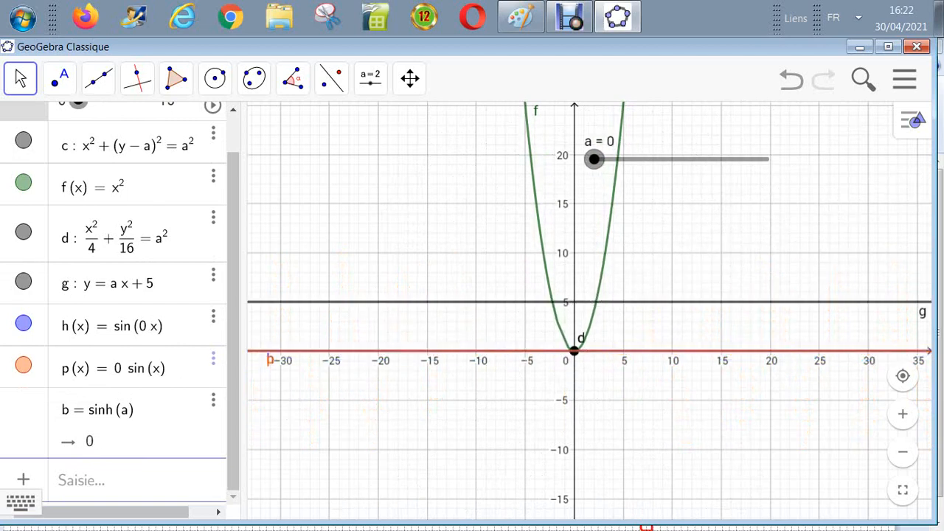
pyautogui.click(132, 480)
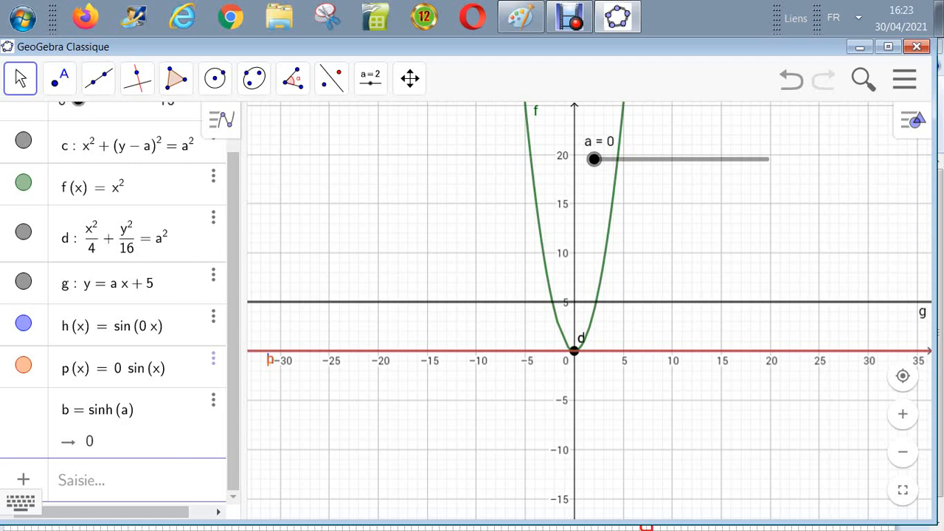
pyautogui.moveTo(594, 159); pyautogui.dragTo(767, 159)
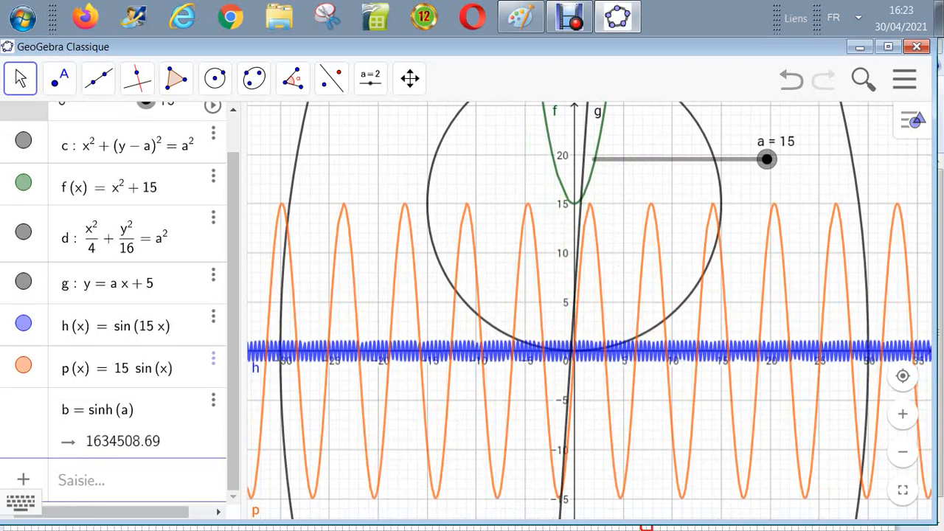
pyautogui.moveTo(767, 159); pyautogui.dragTo(673, 159)
pyautogui.moveTo(649, 160); pyautogui.dragTo(628, 160)
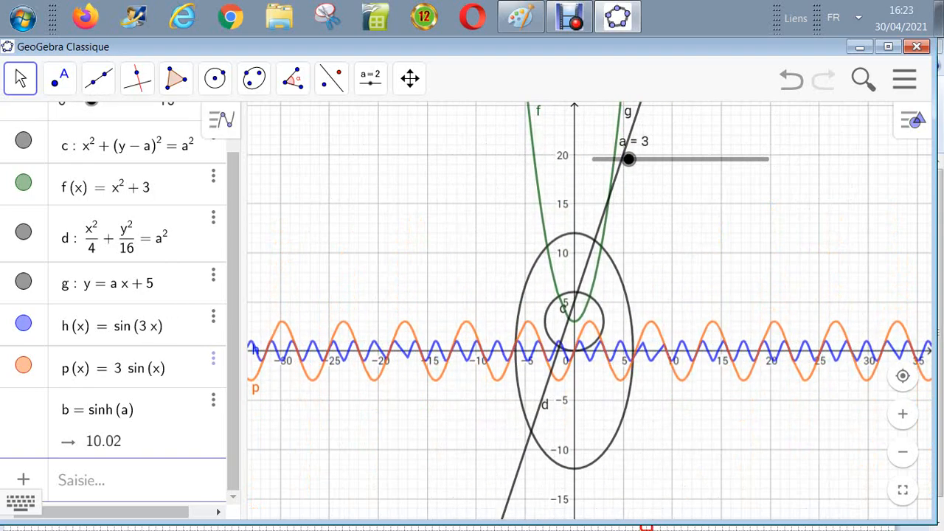
# Colour the ellipse d bright green (#66FF00) and raise its opacity to fill it about one third.
pyautogui.rightClick(616, 281)
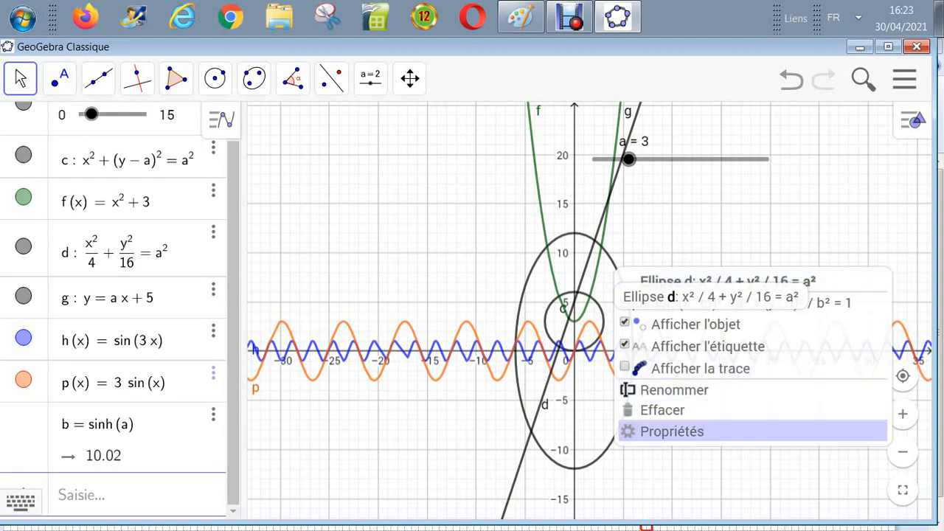
pyautogui.click(671, 432)
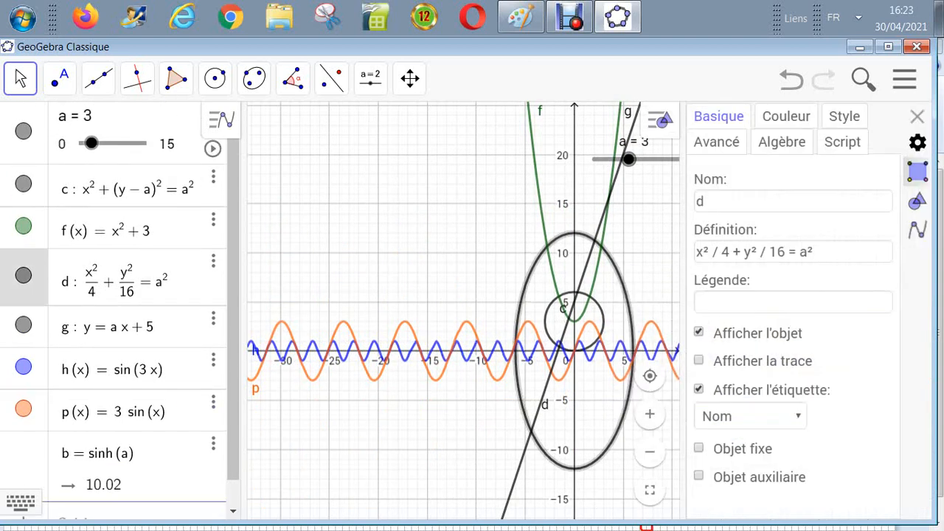
pyautogui.click(786, 116)
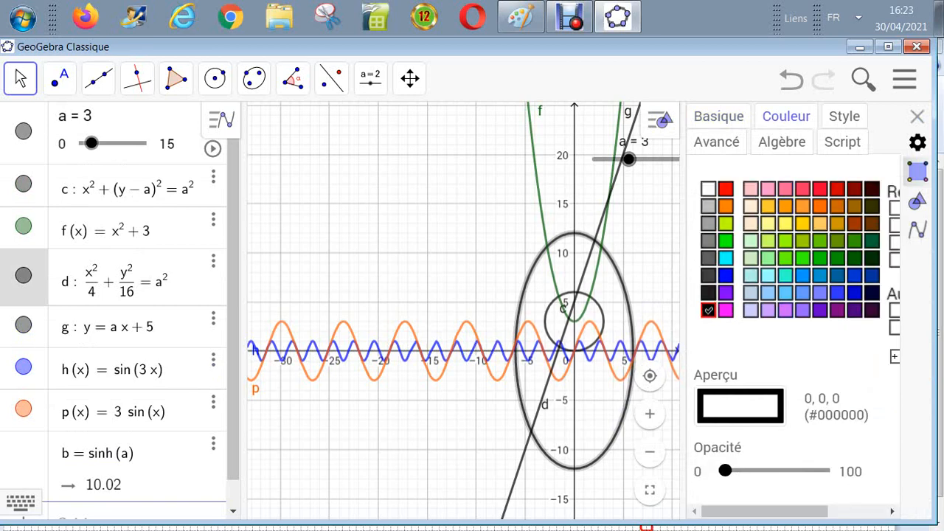
pyautogui.click(785, 257)
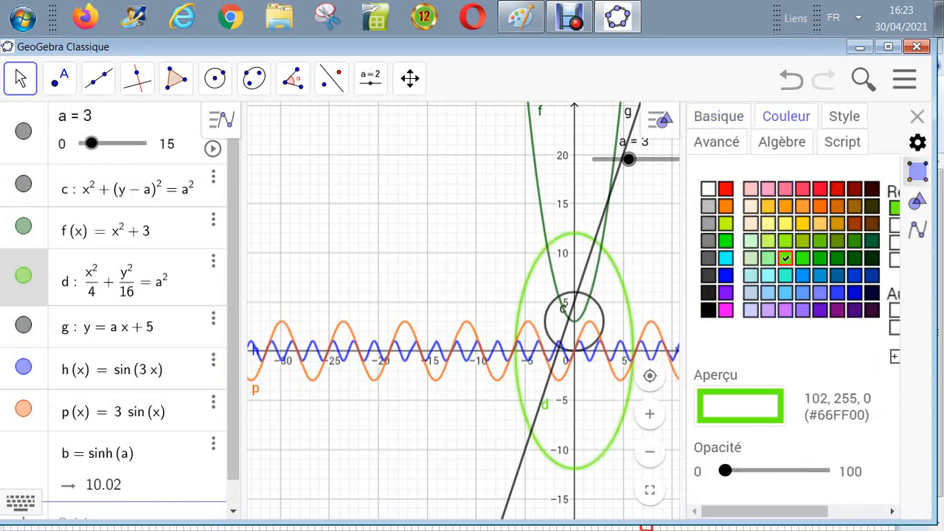
pyautogui.moveTo(725, 471); pyautogui.dragTo(763, 471)
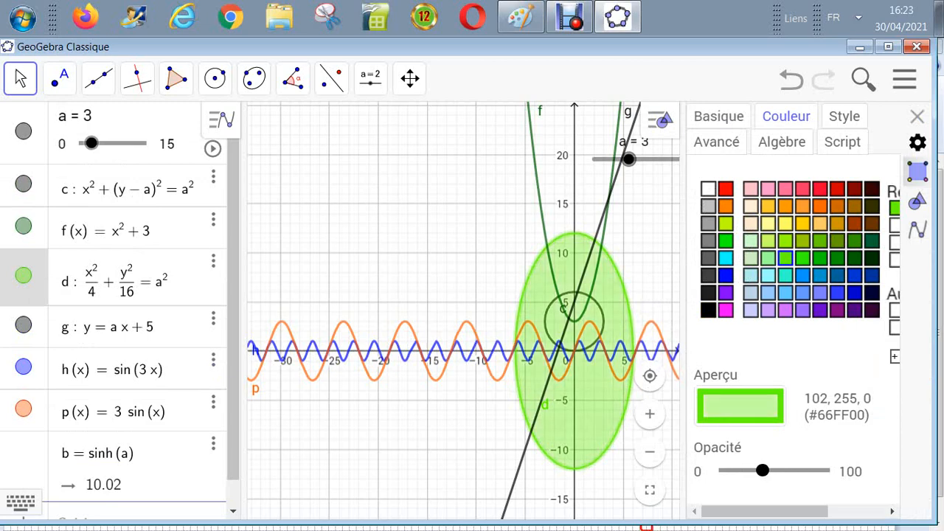
# Vary the filled ellipse with slider a, ending at 2.4, and collapse the properties pane to widen the graph.
pyautogui.moveTo(91, 143)
pyautogui.mouseDown()
pyautogui.moveTo(104, 143)
pyautogui.moveTo(92, 143)
pyautogui.mouseUp()
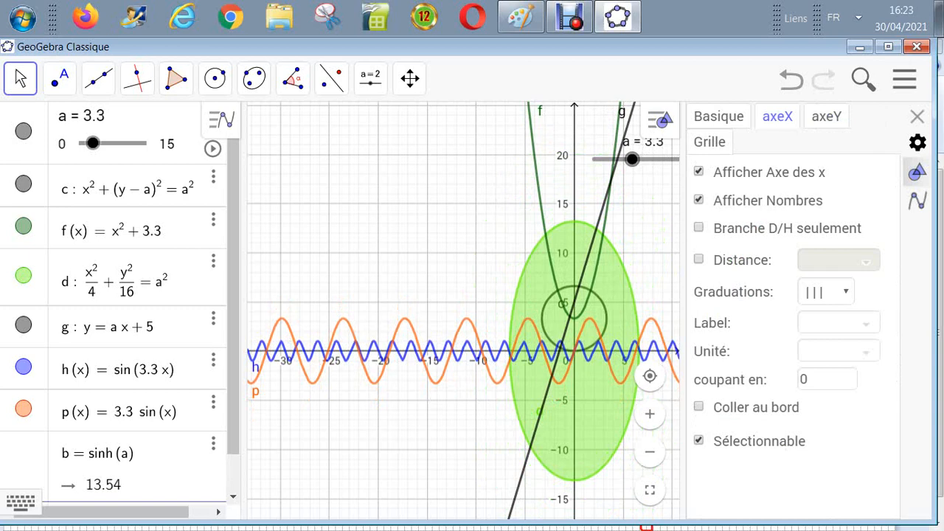
pyautogui.moveTo(682, 309); pyautogui.dragTo(928, 310)
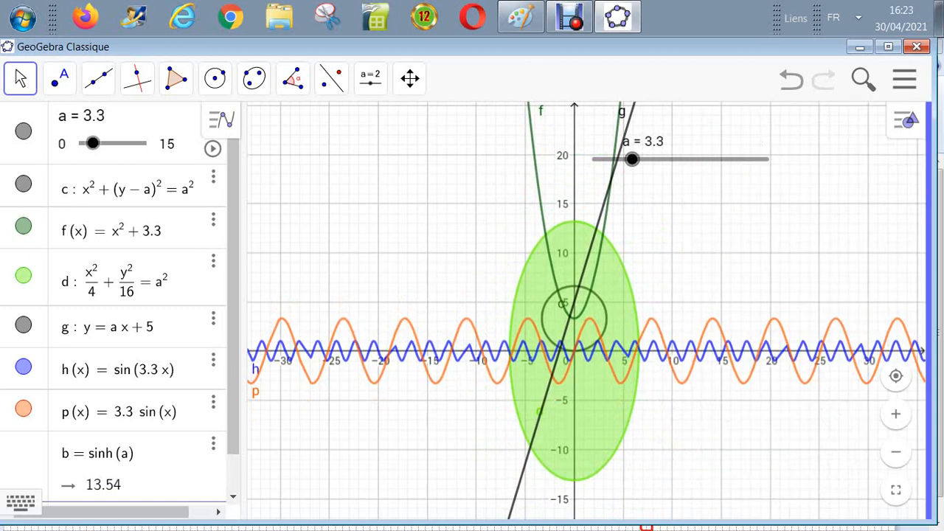
pyautogui.moveTo(93, 143)
pyautogui.mouseDown()
pyautogui.moveTo(128, 143)
pyautogui.moveTo(90, 143)
pyautogui.mouseUp()
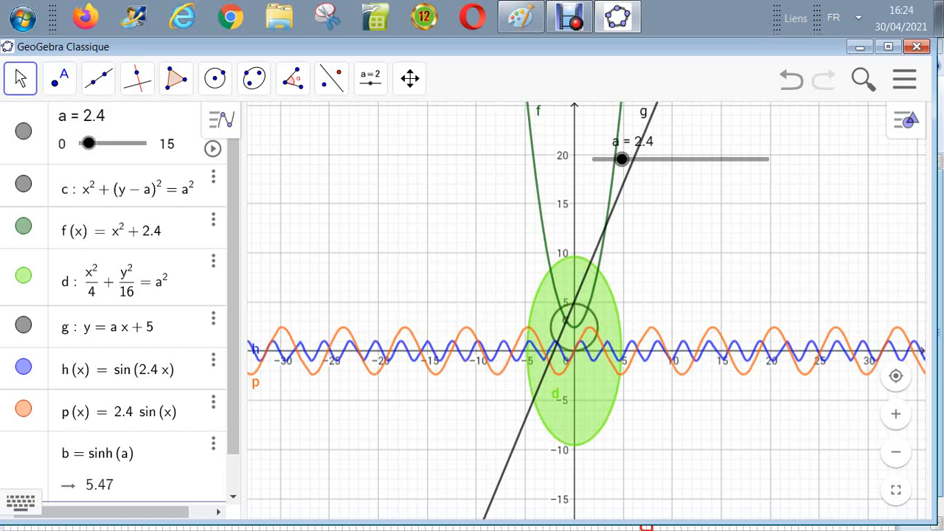
# Enter the hyperbola x²/16 − y²/a² = a² as a new equation and set slider a to 3.16.
pyautogui.scroll(-1, 118, 295)
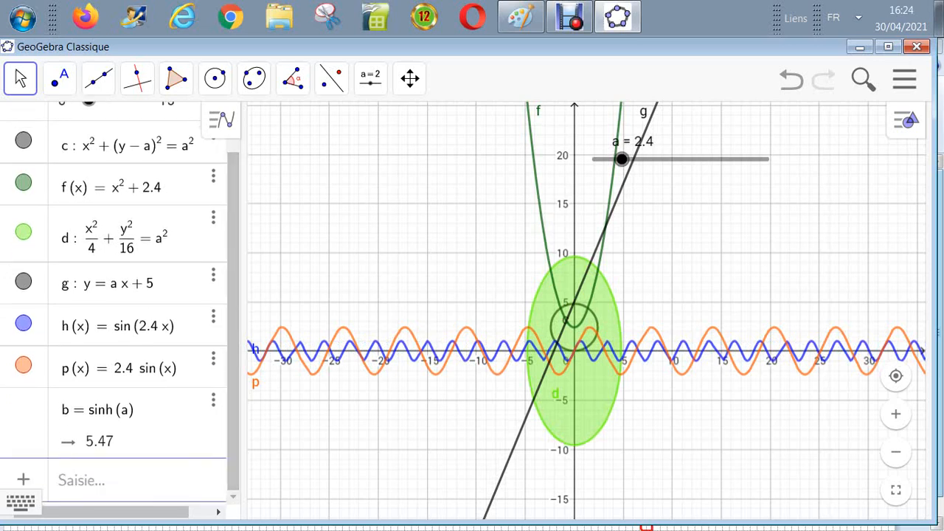
pyautogui.click(122, 480)
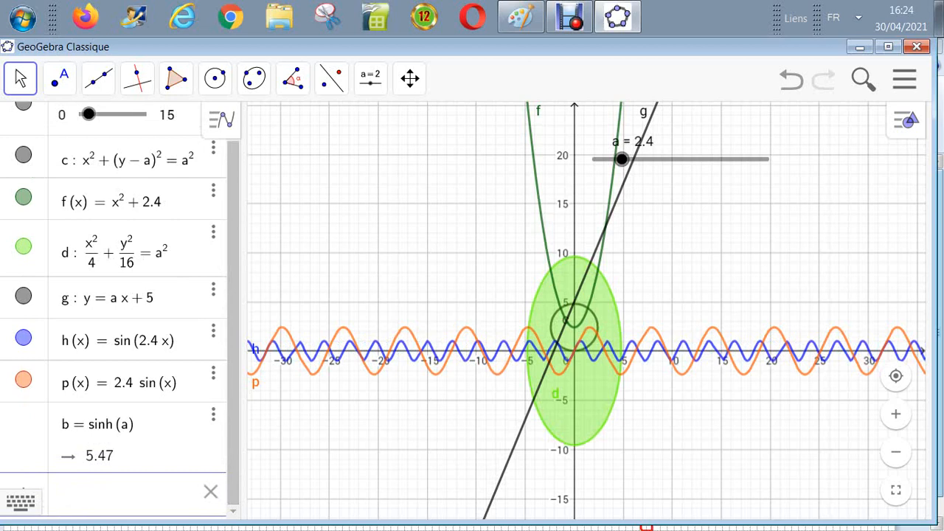
pyautogui.write('x')
pyautogui.write('^2')
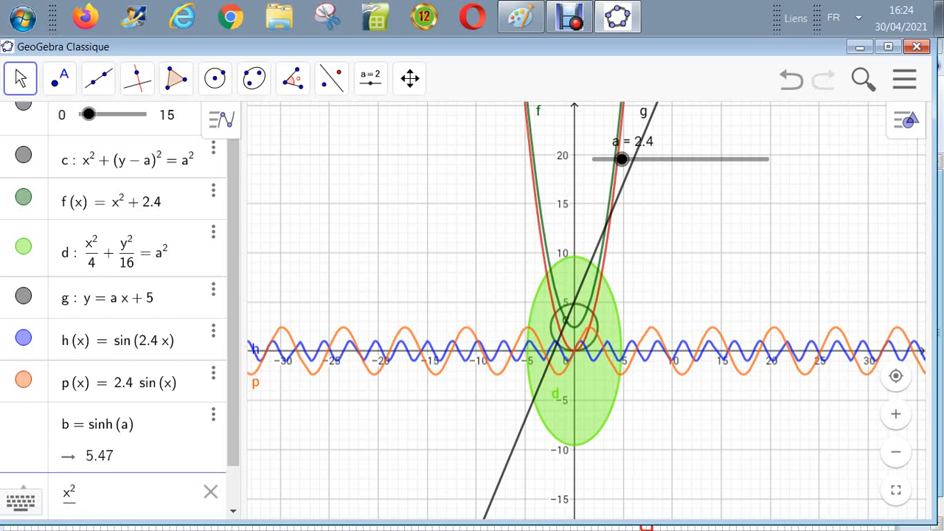
pyautogui.write('/16')
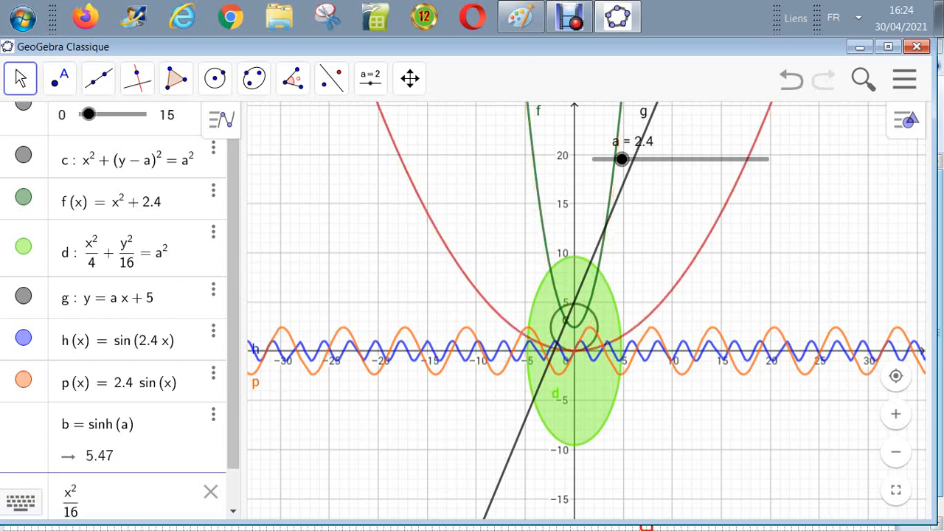
pyautogui.write('-y^2')
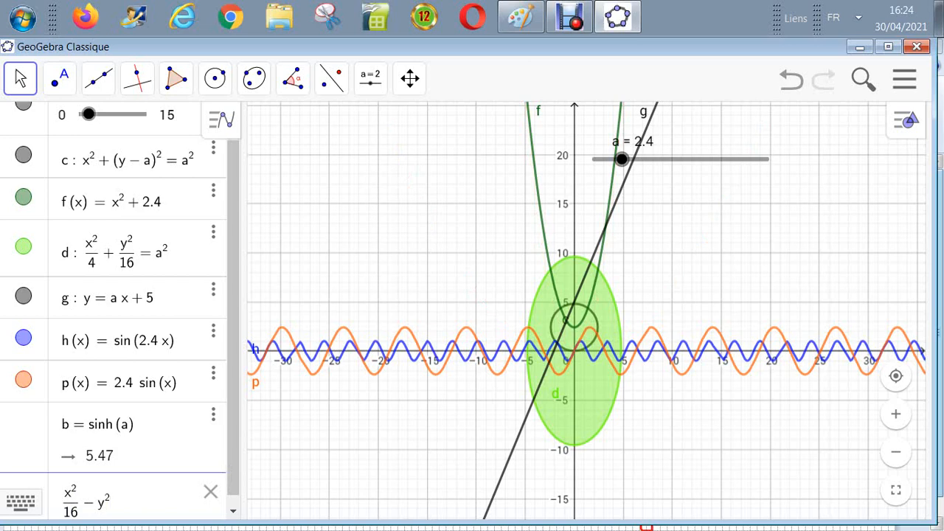
pyautogui.write('/a^2')
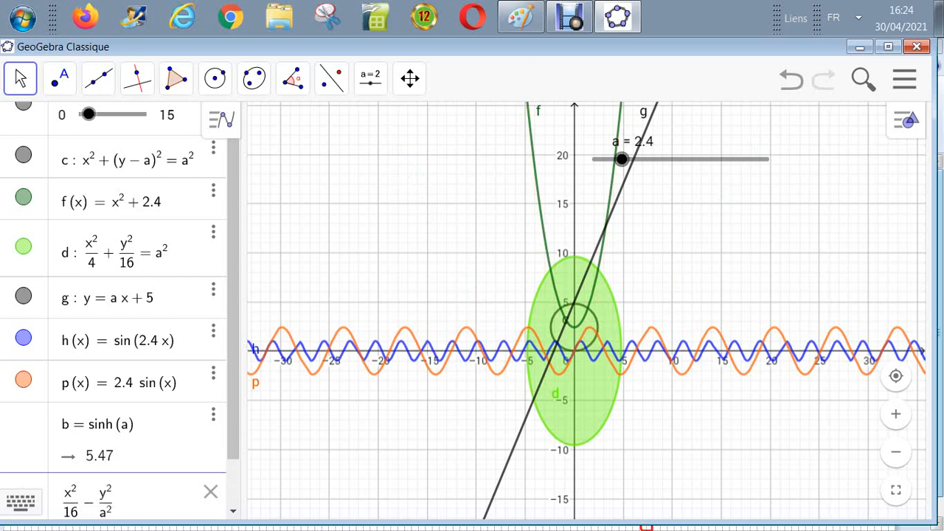
pyautogui.press('Right')
pyautogui.write('= a^2')
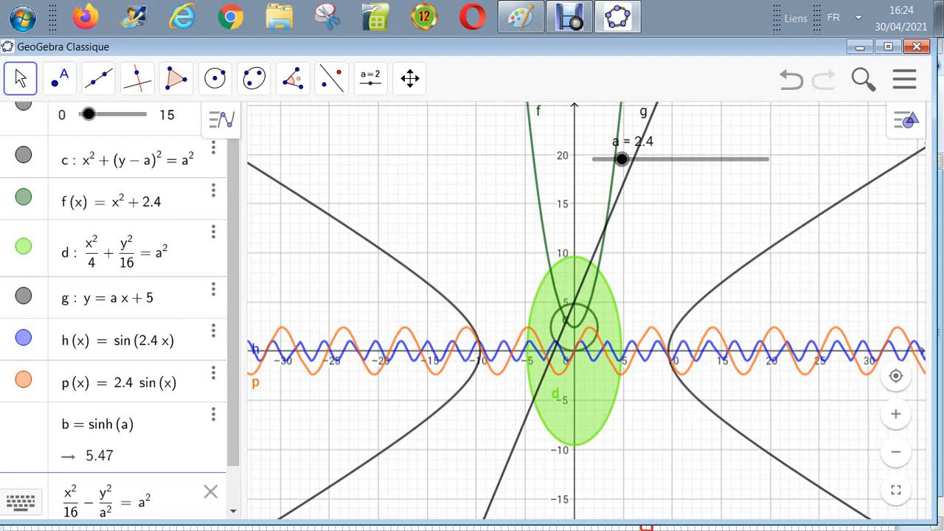
pyautogui.press('Return')
pyautogui.moveTo(622, 159)
pyautogui.mouseDown()
pyautogui.moveTo(697, 159)
pyautogui.moveTo(595, 158)
pyautogui.moveTo(643, 159)
pyautogui.moveTo(630, 158)
pyautogui.mouseUp()
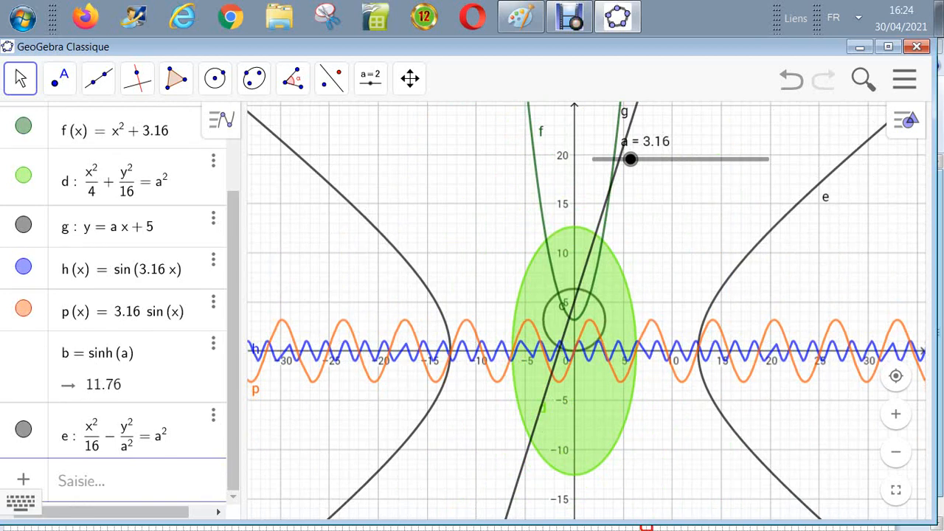
# Draw a regular polygon with a vertices on a base from about (-12.82, -0.33) to (12.58, 0.03).
pyautogui.click(110, 481)
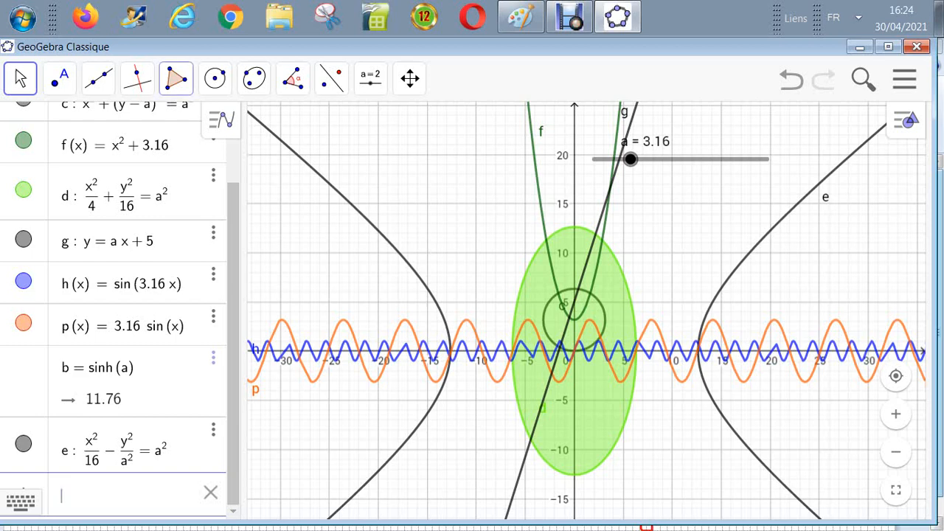
pyautogui.click(175, 78)
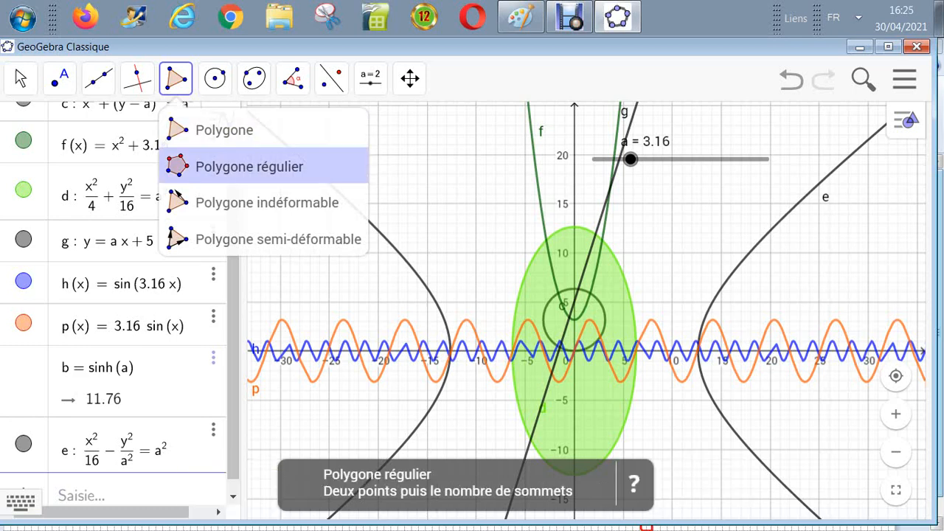
pyautogui.click(244, 167)
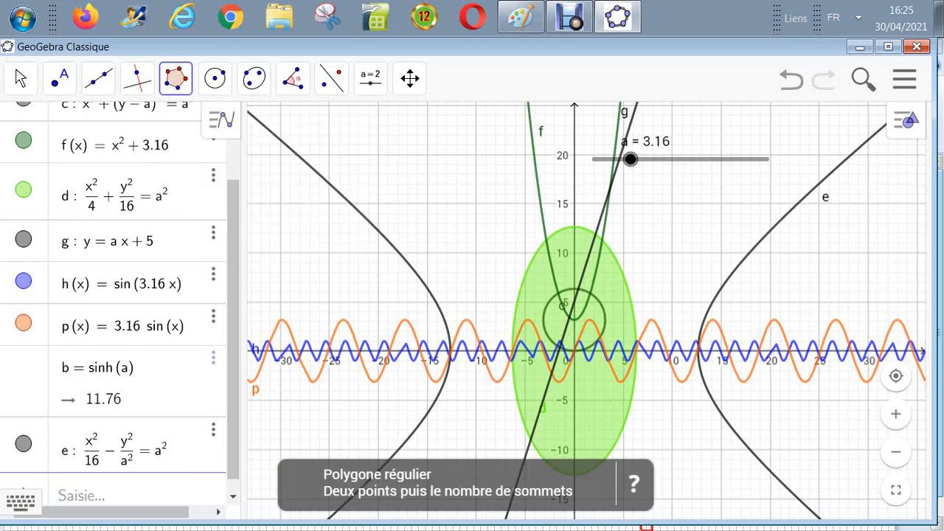
pyautogui.click(449, 354)
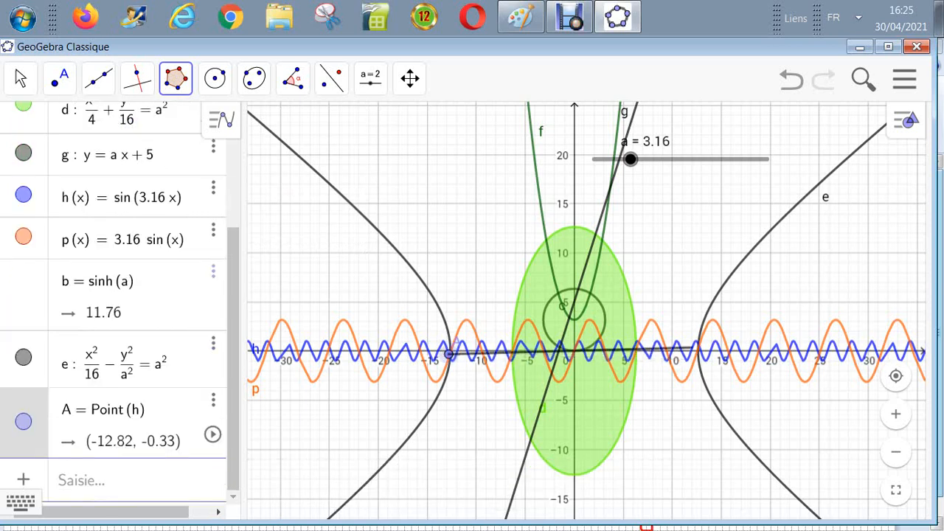
pyautogui.click(698, 354)
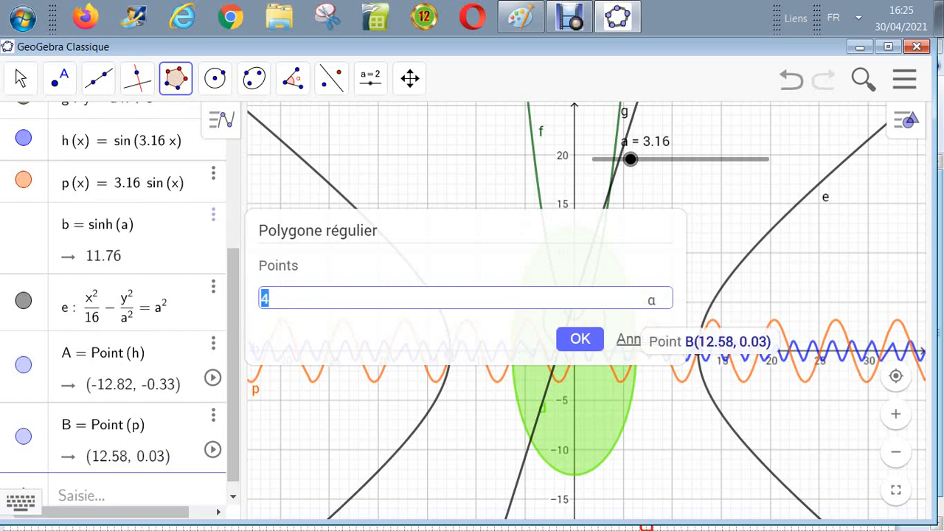
pyautogui.write('a')
pyautogui.press('Return')
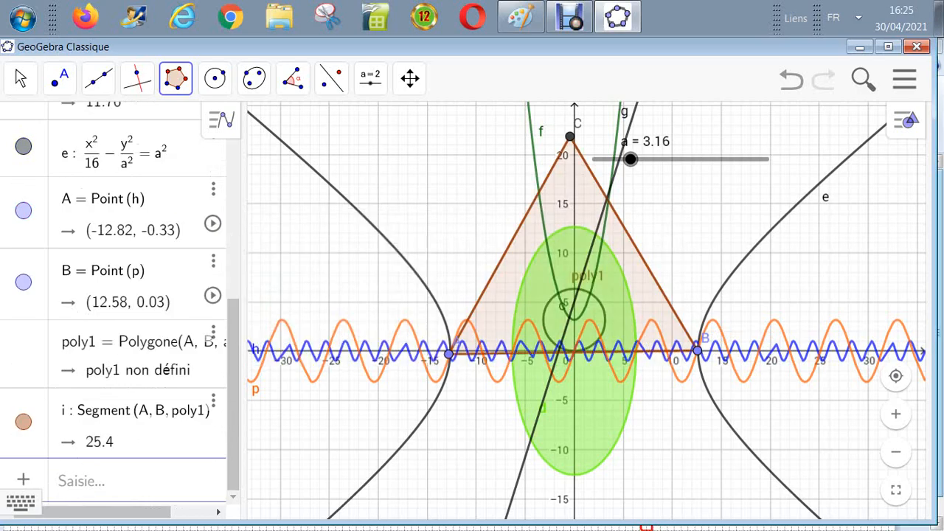
pyautogui.press('Escape')
# Raise slider a in stages through 4.28, 6.16 and 10.26 to 12.08 to vary the regular polygon's number of sides.
pyautogui.moveTo(630, 159)
pyautogui.mouseDown()
pyautogui.moveTo(679, 160)
pyautogui.moveTo(643, 159)
pyautogui.mouseUp()
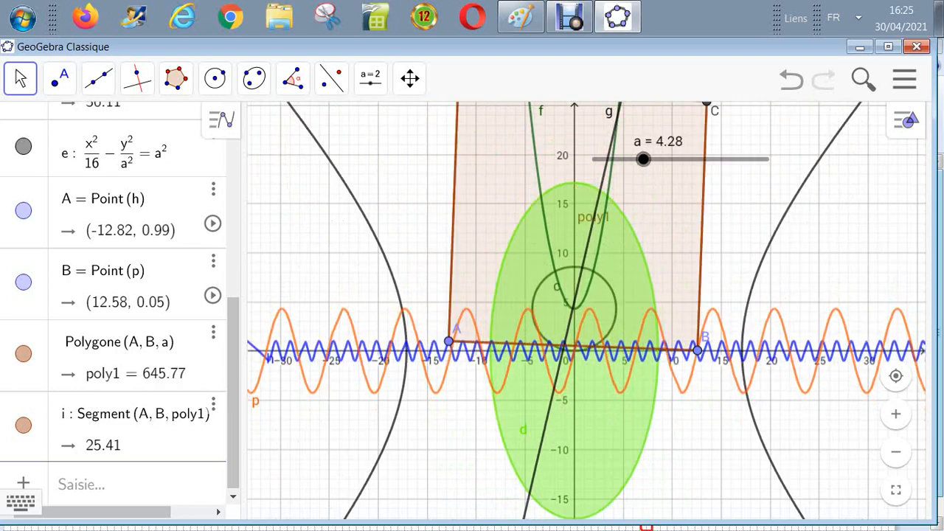
pyautogui.click(896, 450)
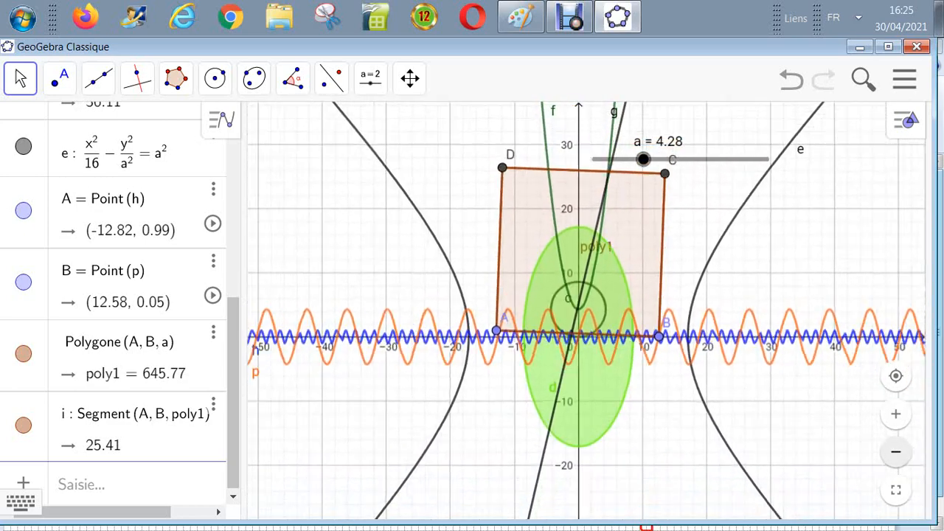
pyautogui.moveTo(643, 159); pyautogui.dragTo(663, 160)
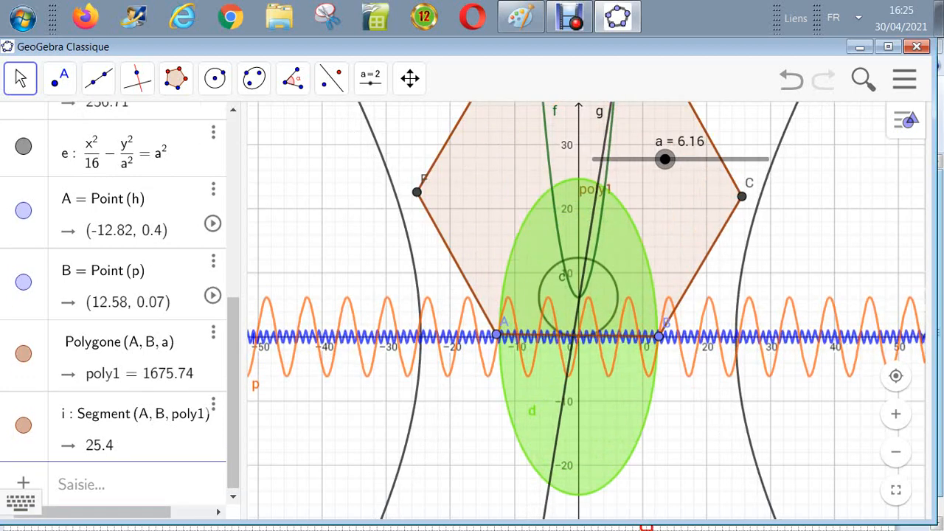
pyautogui.click(895, 451)
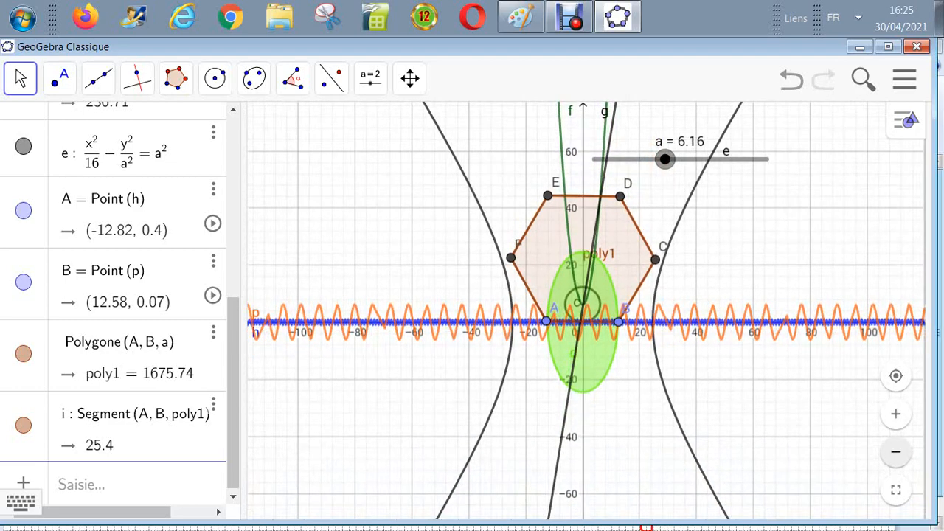
pyautogui.moveTo(666, 159); pyautogui.dragTo(712, 159)
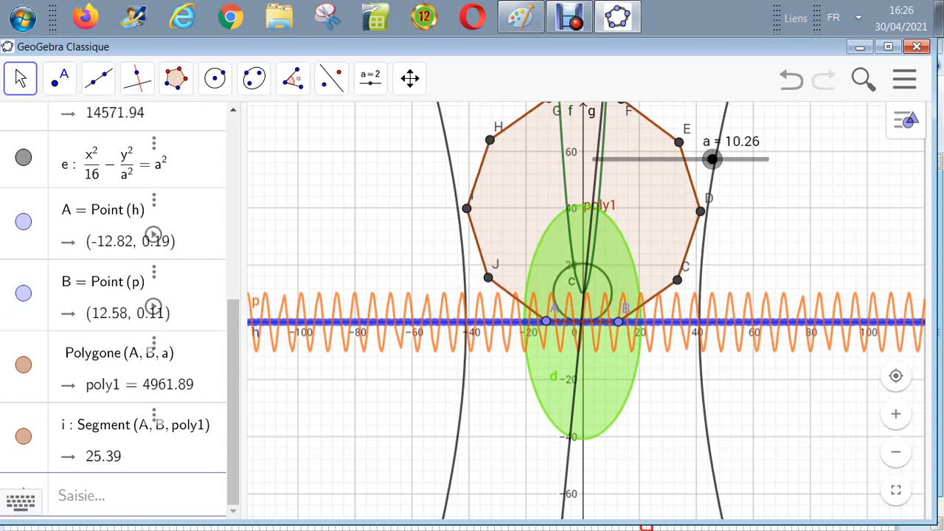
pyautogui.moveTo(712, 159); pyautogui.dragTo(733, 159)
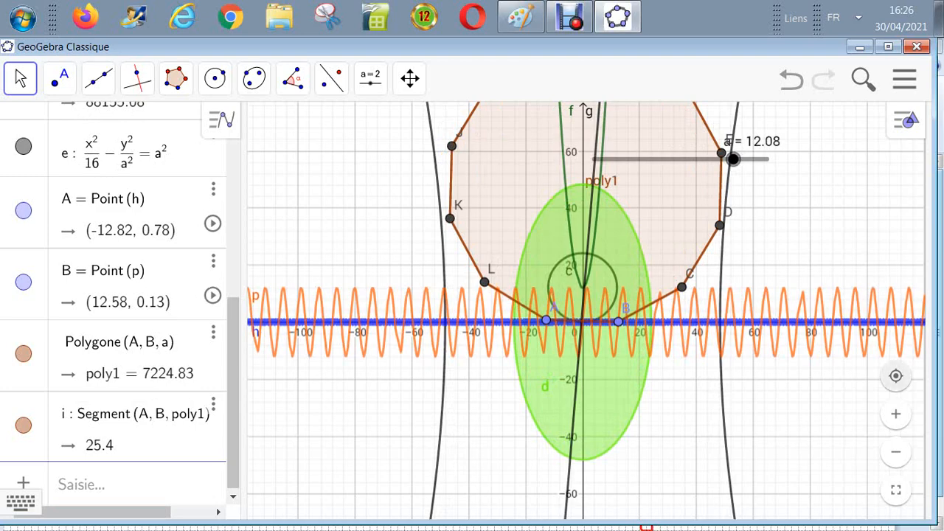
pyautogui.click(896, 452)
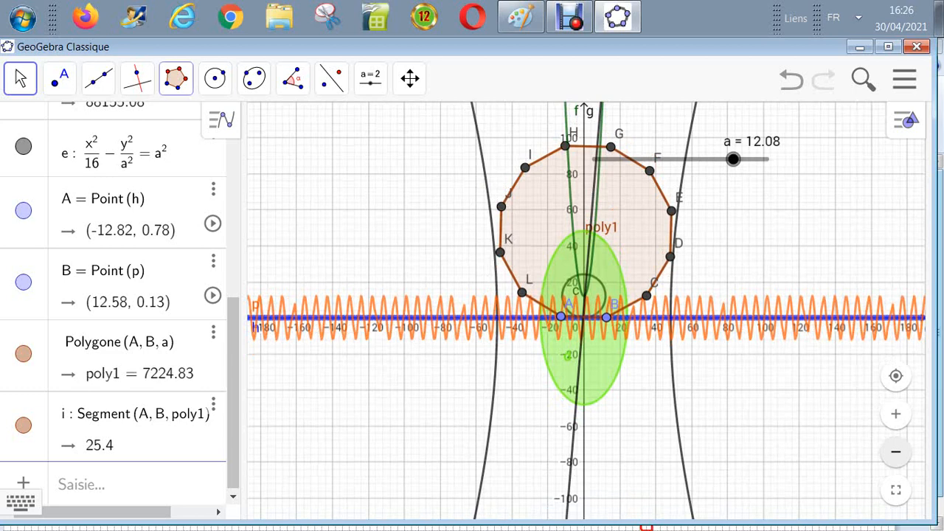
# Draw a semicircle from about (-127, 7) to (116, 0.4), and another from its point near (82, 88) to the sine curves' intersection at (-157, 0).
pyautogui.click(176, 78)
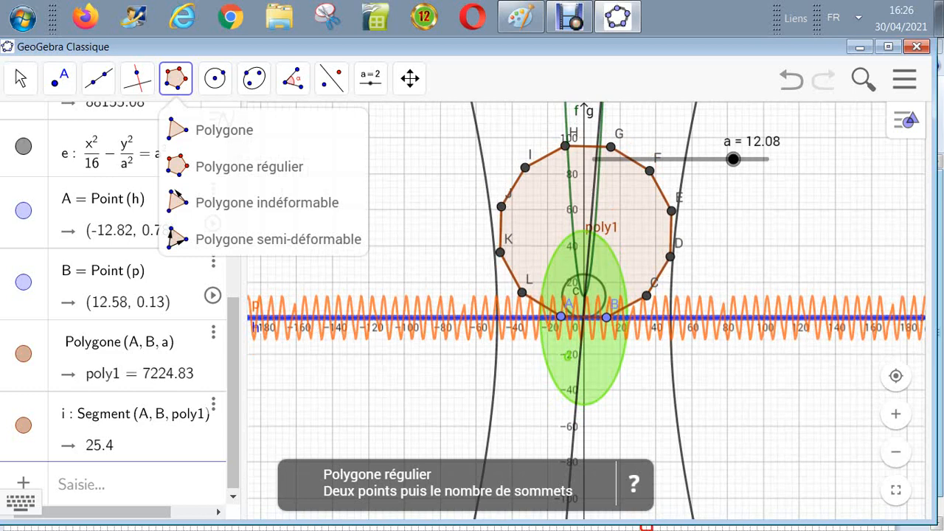
pyautogui.moveTo(214, 78)
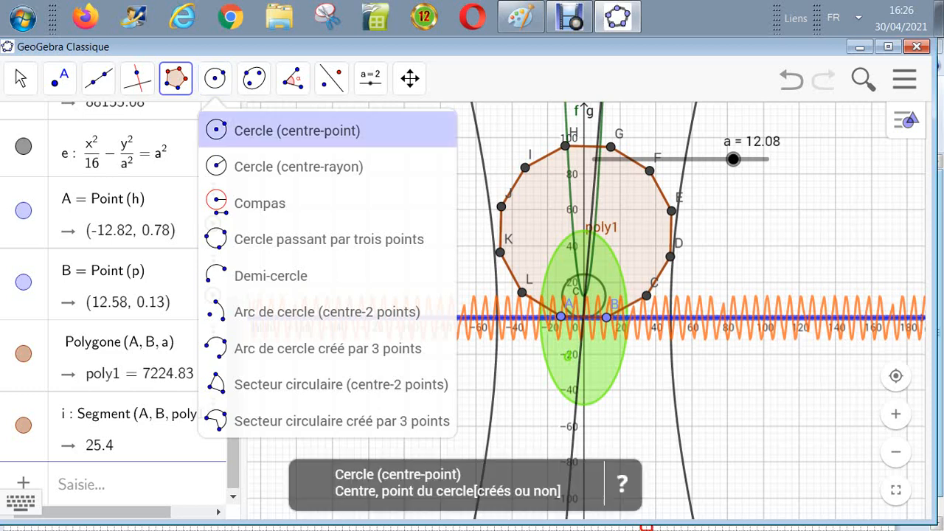
pyautogui.click(271, 276)
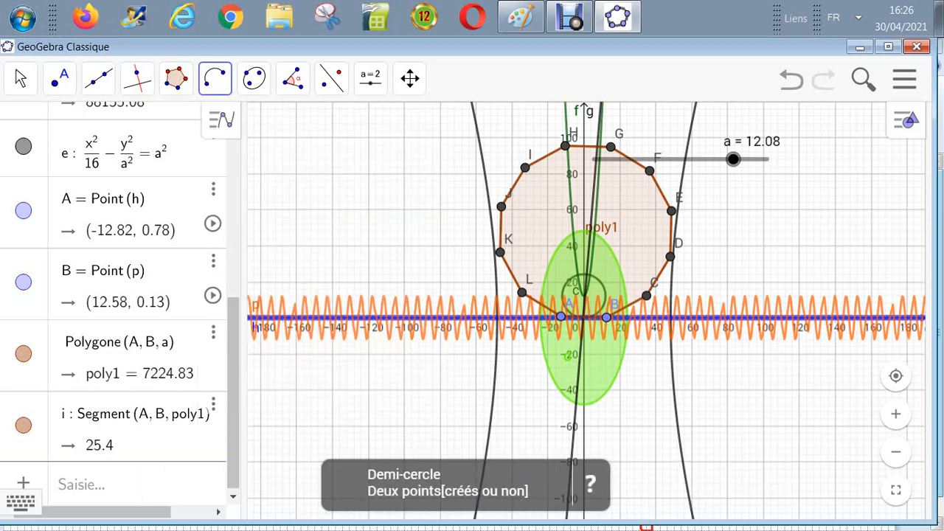
pyautogui.click(355, 303)
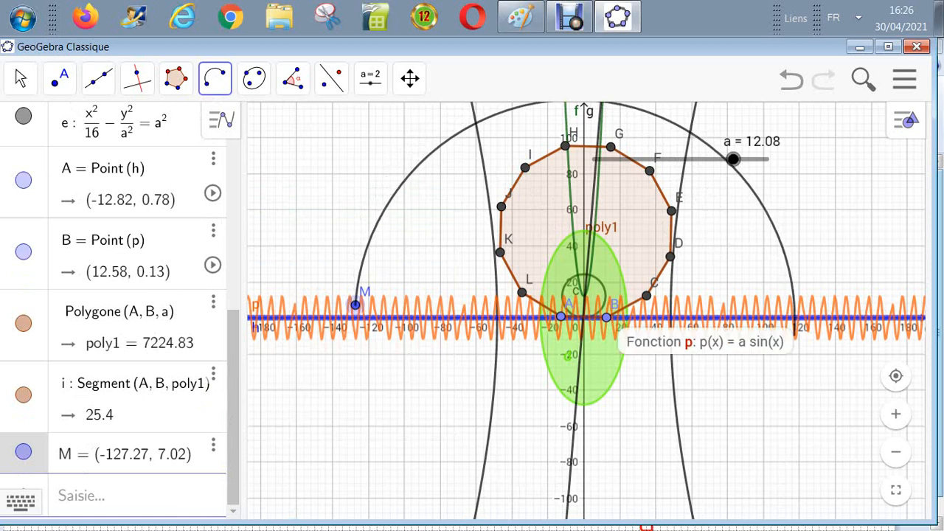
pyautogui.click(795, 335)
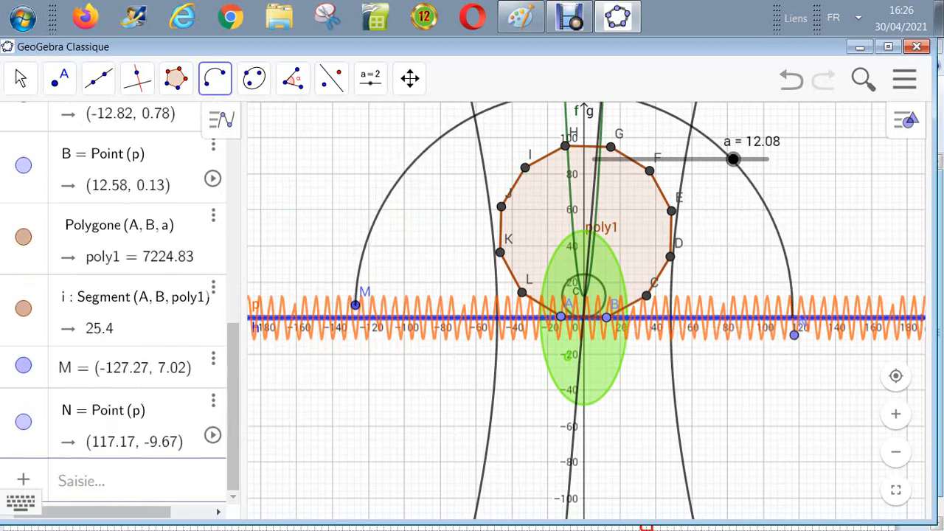
pyautogui.click(793, 317)
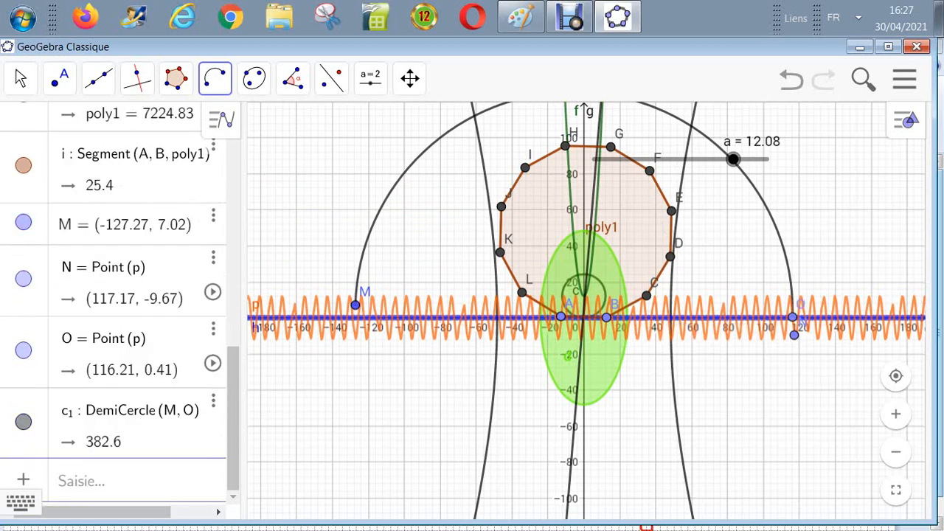
pyautogui.click(732, 159)
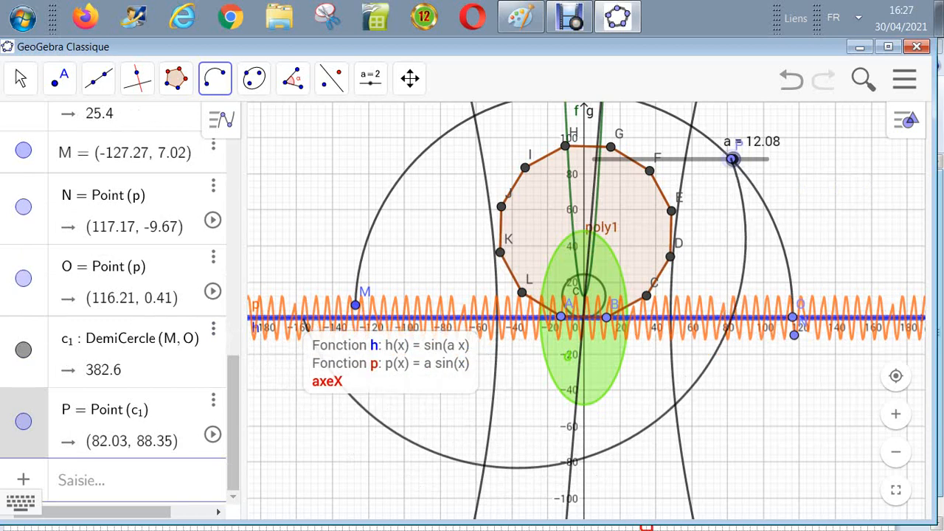
pyautogui.click(302, 317)
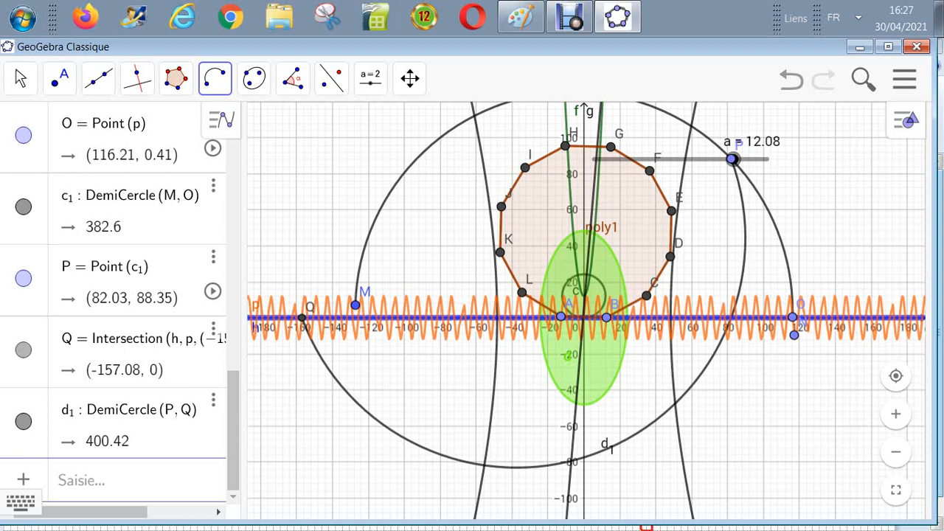
# Vary the figure with slider a, ending at its maximum of 15.
pyautogui.click(896, 451)
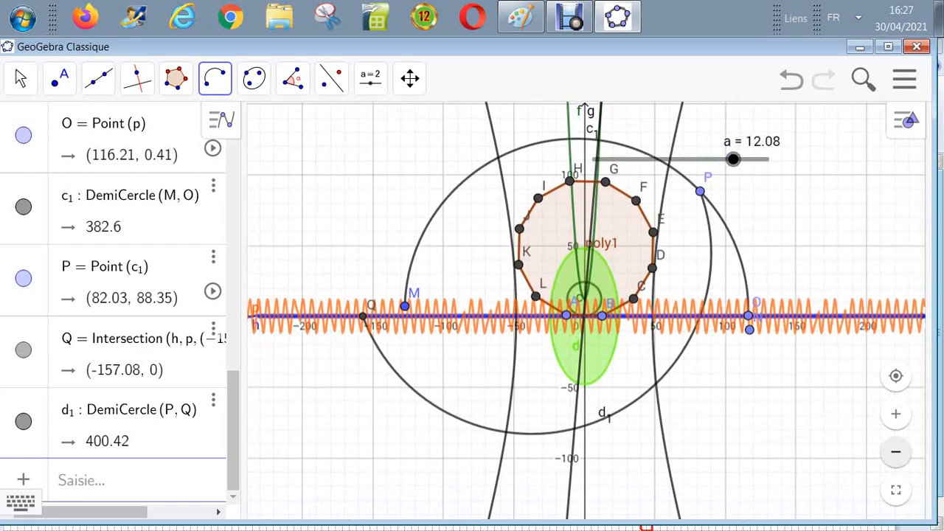
pyautogui.press('Escape')
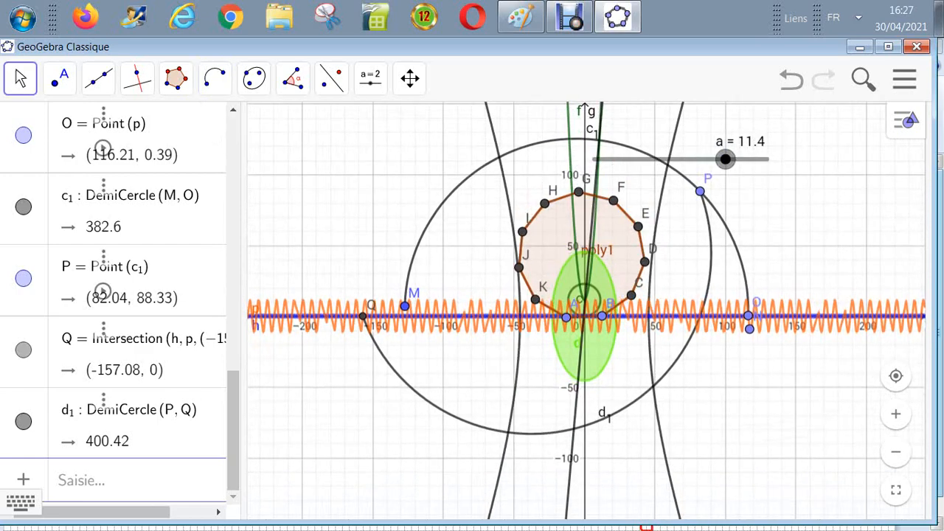
pyautogui.moveTo(725, 159); pyautogui.dragTo(767, 159)
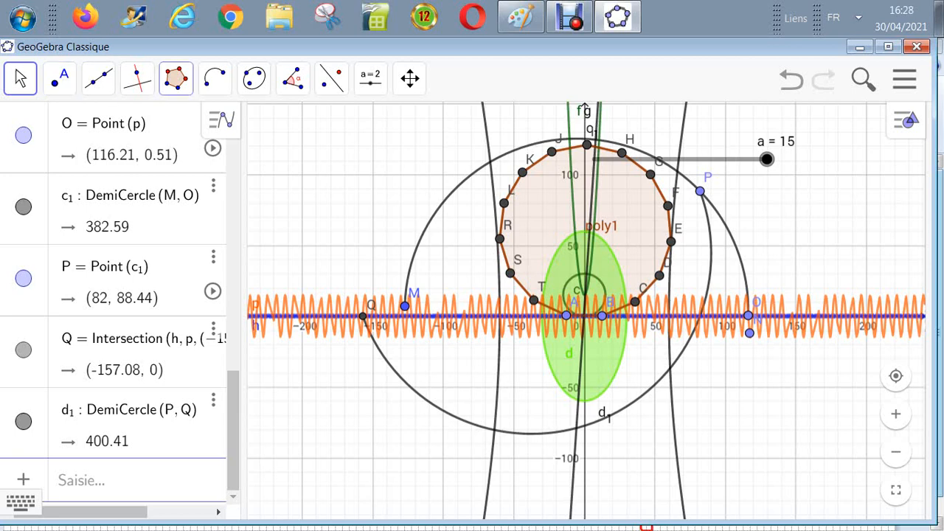
# Draw a segment from point Q, the end of the second semicircle, to polygon vertex R.
pyautogui.click(99, 78)
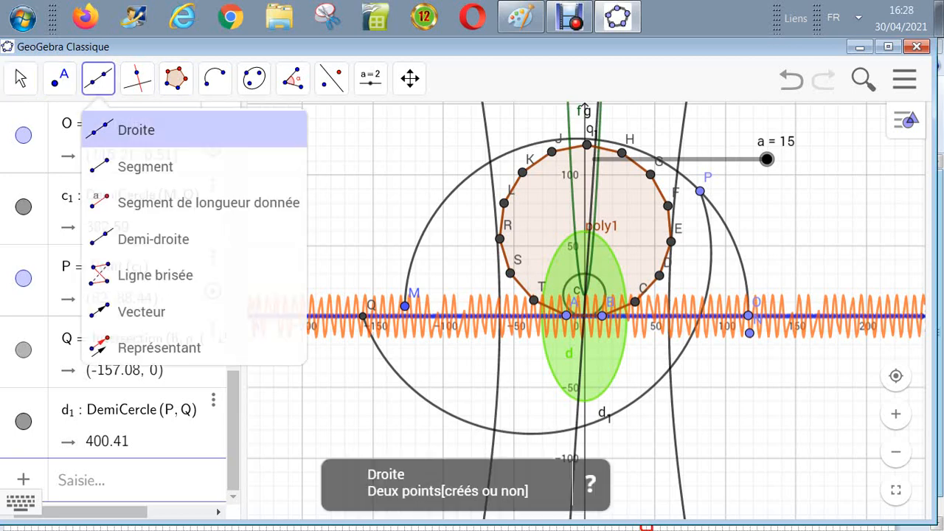
pyautogui.click(145, 167)
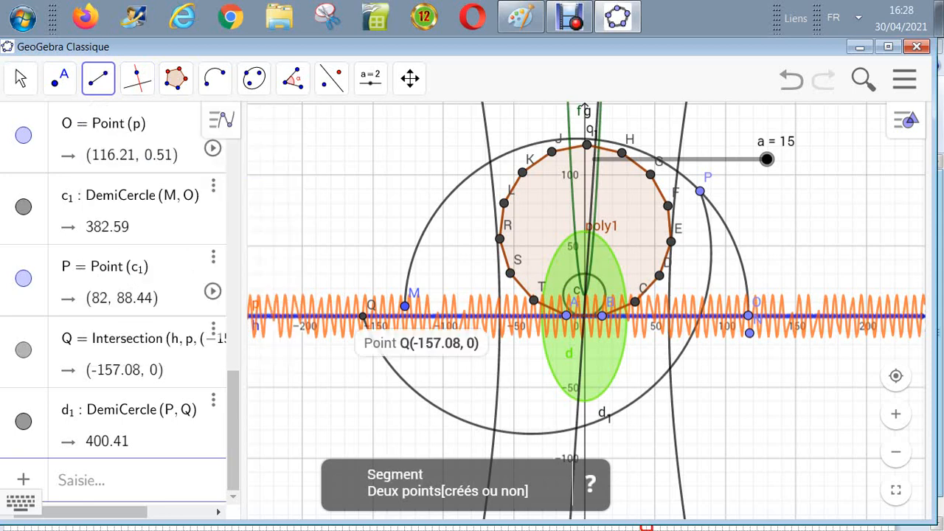
pyautogui.click(362, 316)
pyautogui.click(500, 239)
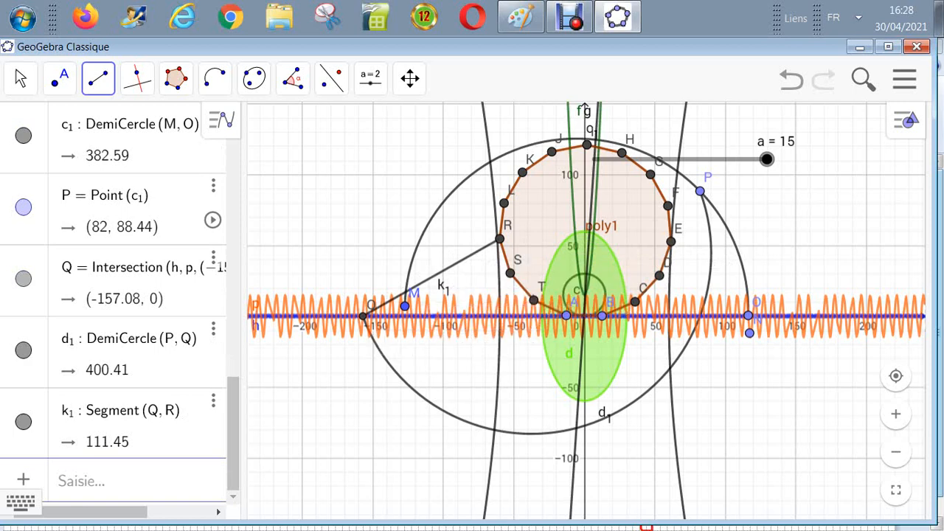
# Draw a vector from point Q to point P and start animating point P along its semicircle.
pyautogui.click(98, 77)
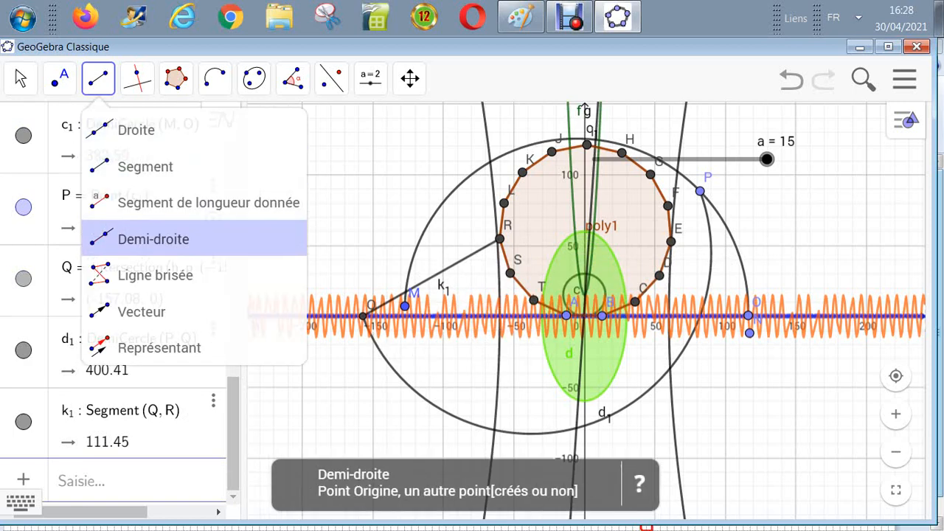
pyautogui.click(142, 312)
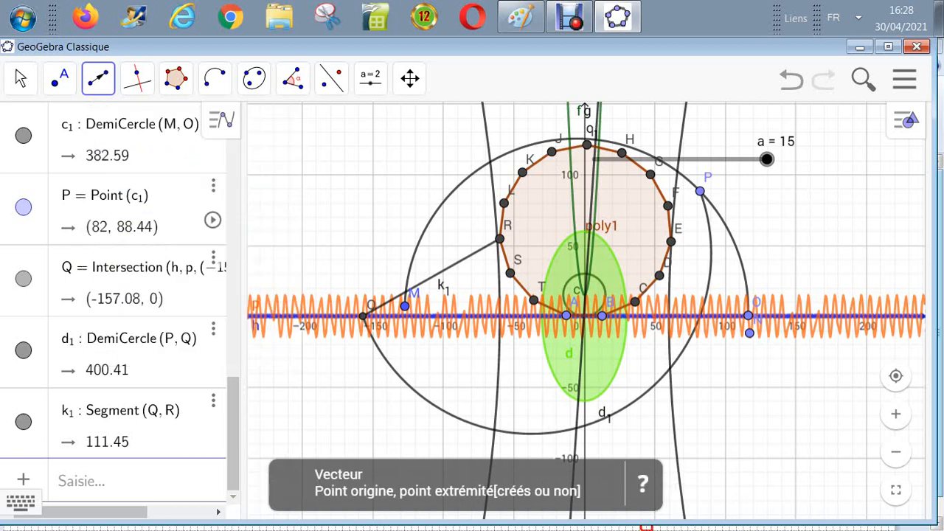
pyautogui.click(362, 315)
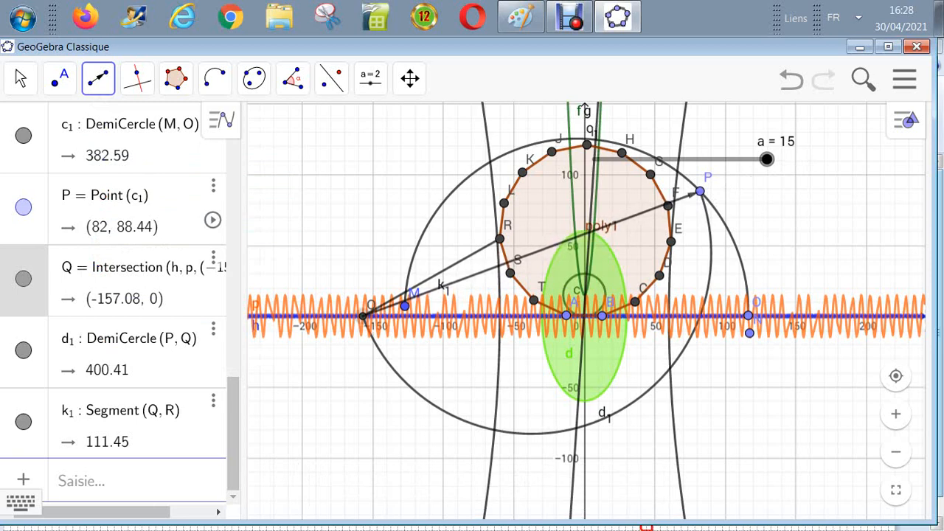
pyautogui.click(700, 192)
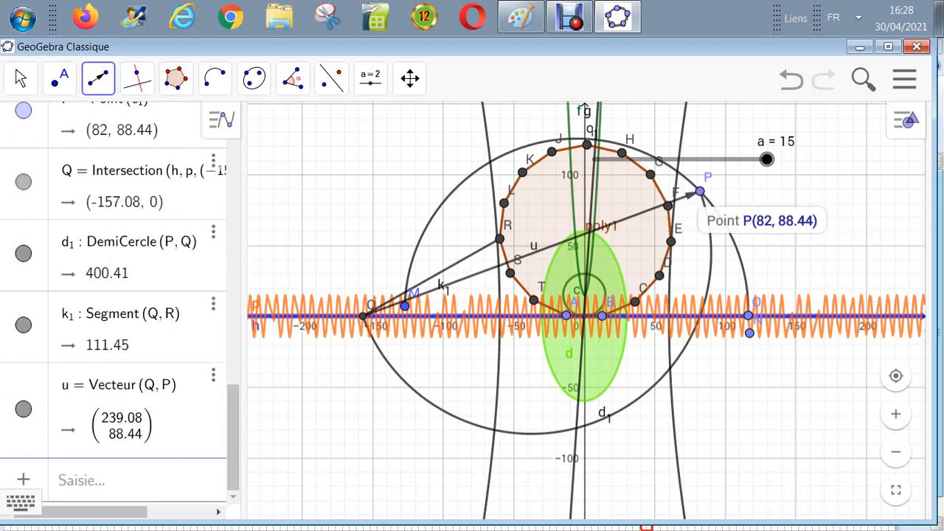
pyautogui.rightClick(700, 191)
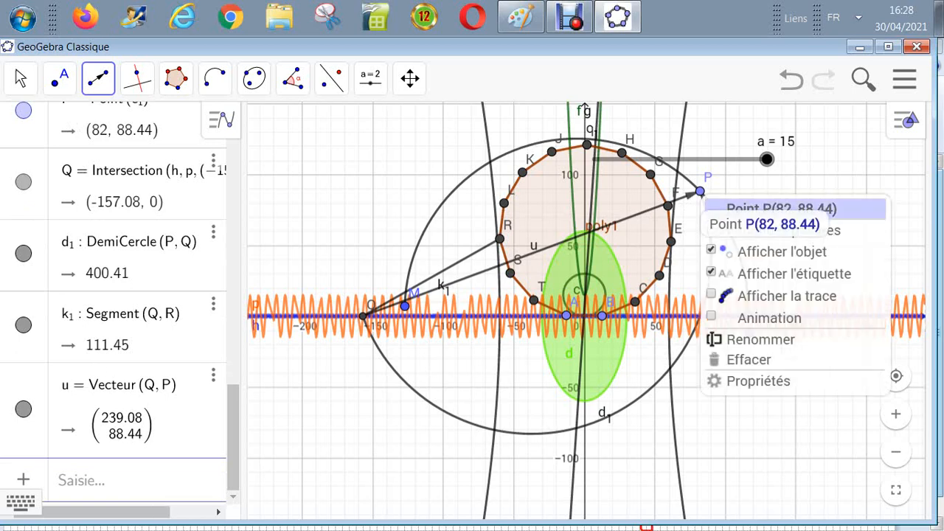
pyautogui.click(769, 317)
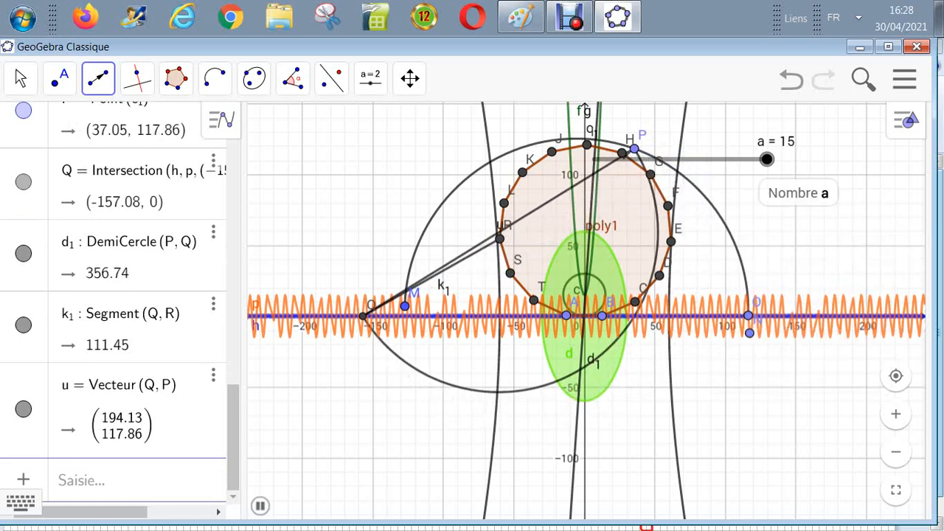
# Lower slider a through 12.58 and 10.42 to 7.96, and raise it through 12.3 back to 15 while point P is animated.
pyautogui.moveTo(767, 160); pyautogui.dragTo(738, 159)
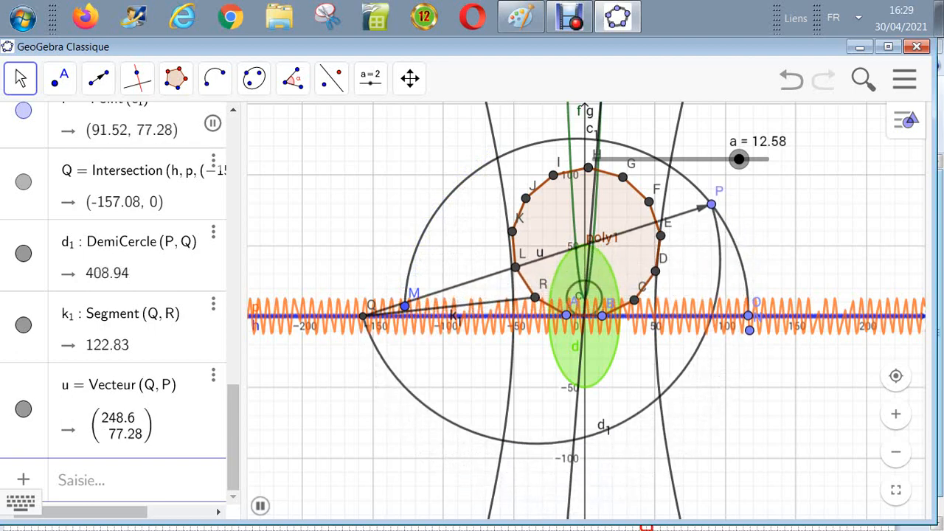
pyautogui.moveTo(739, 160); pyautogui.dragTo(714, 159)
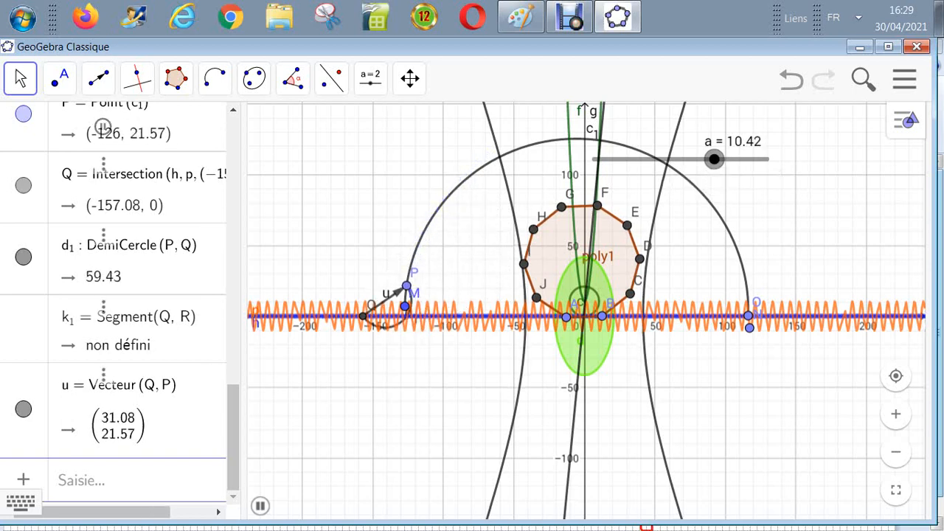
pyautogui.moveTo(713, 159); pyautogui.dragTo(686, 159)
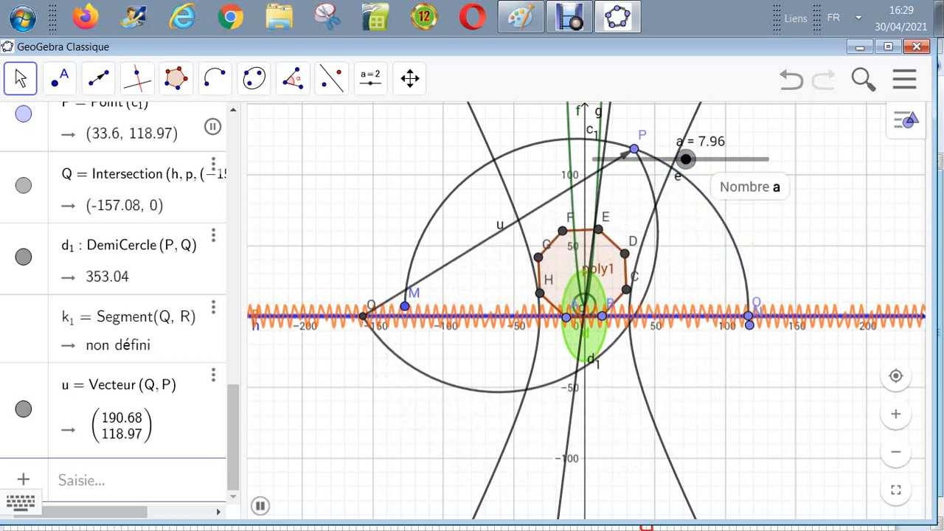
pyautogui.moveTo(686, 158); pyautogui.dragTo(735, 158)
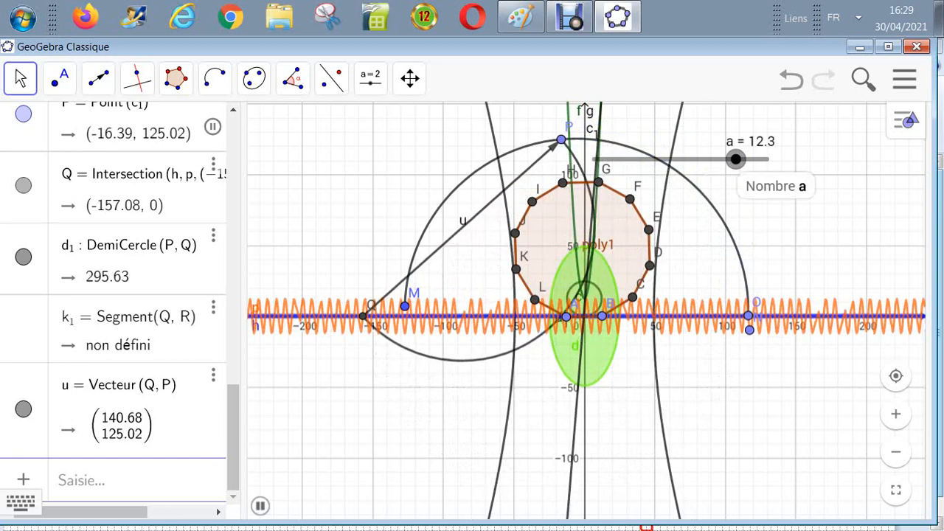
pyautogui.moveTo(735, 158); pyautogui.dragTo(766, 158)
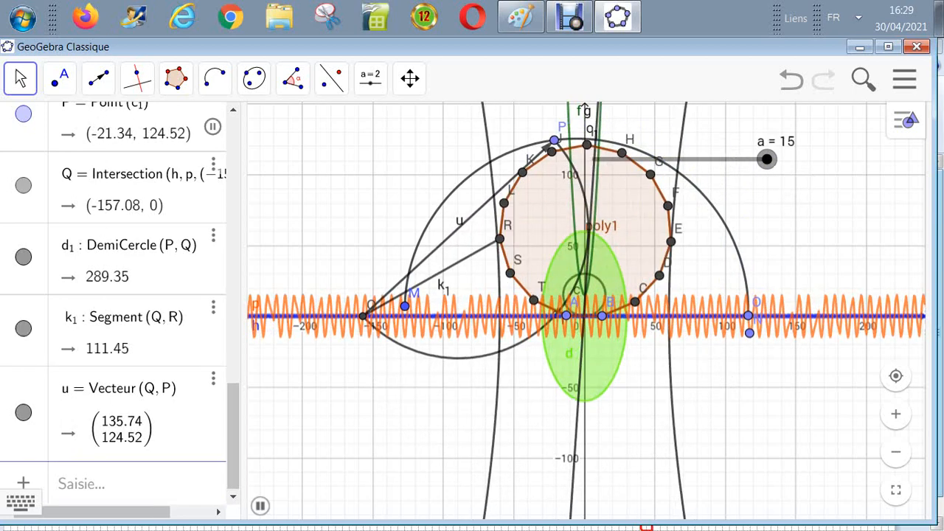